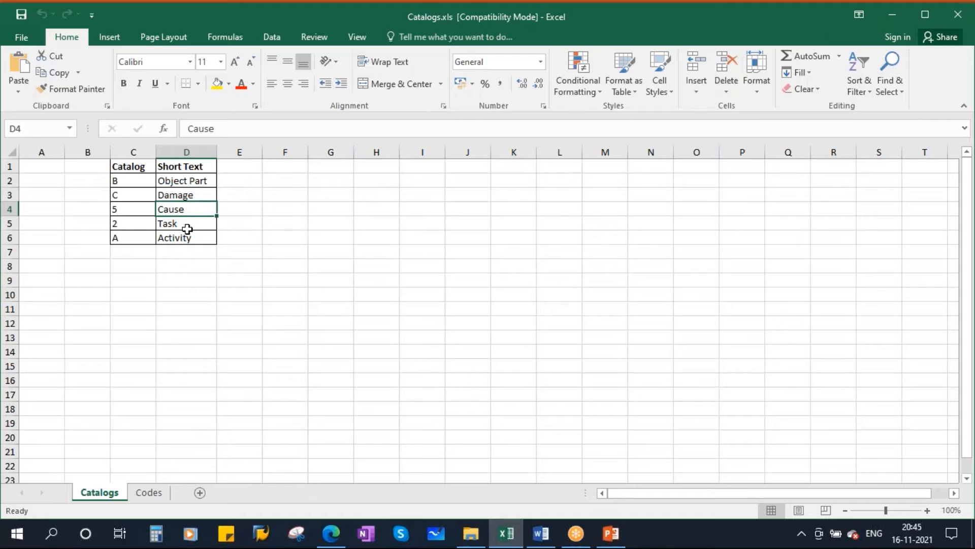
Review the catalog identifiers and their short texts, from Object Part to Activity, on the Catalogs sheet.
click(186, 224)
click(183, 239)
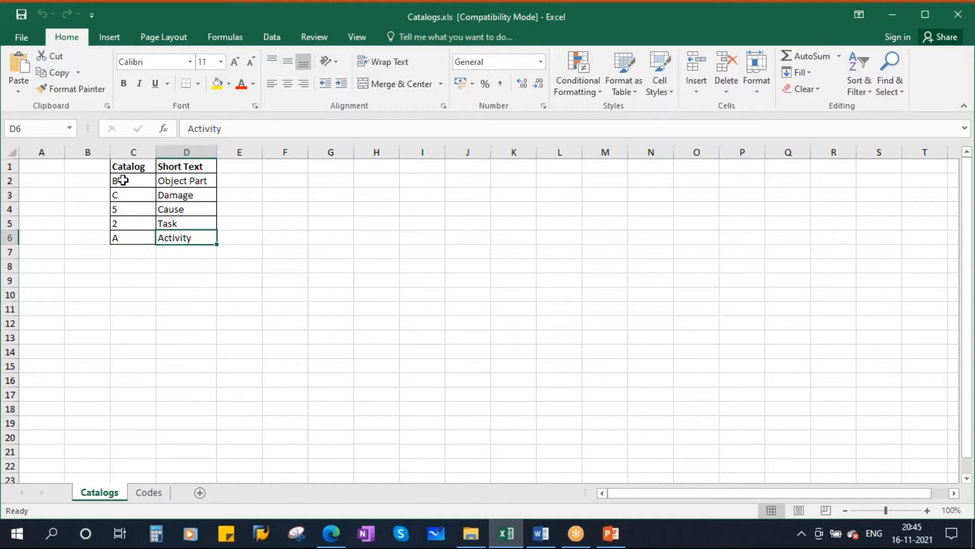
drag(127, 179, 124, 233)
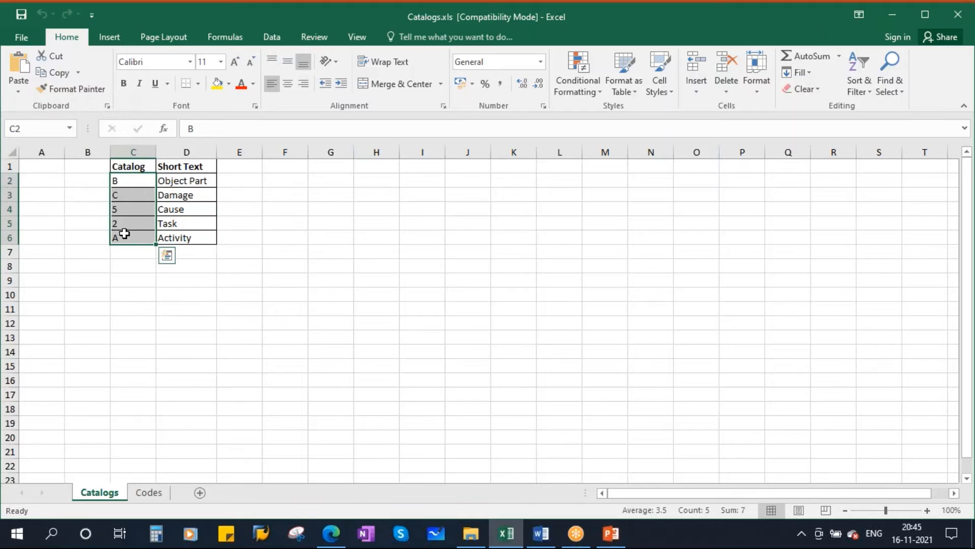
Open the Codes sheet and examine the Object Part catalog's code group and its codes.
click(150, 494)
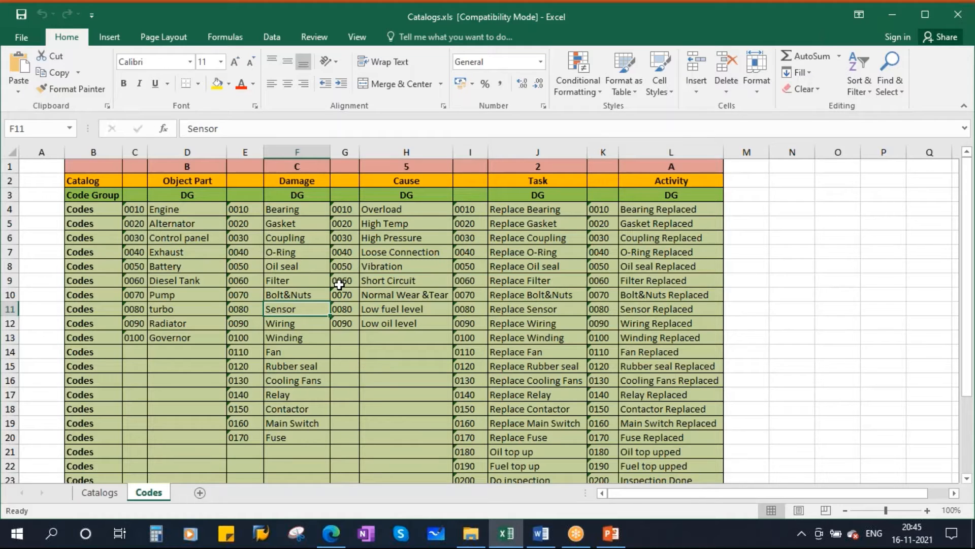
click(183, 184)
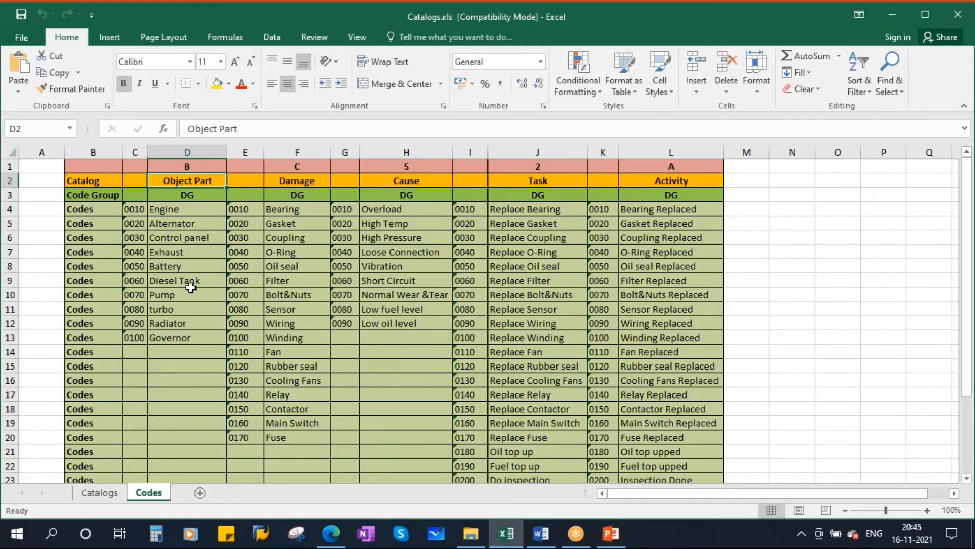
click(162, 210)
click(187, 224)
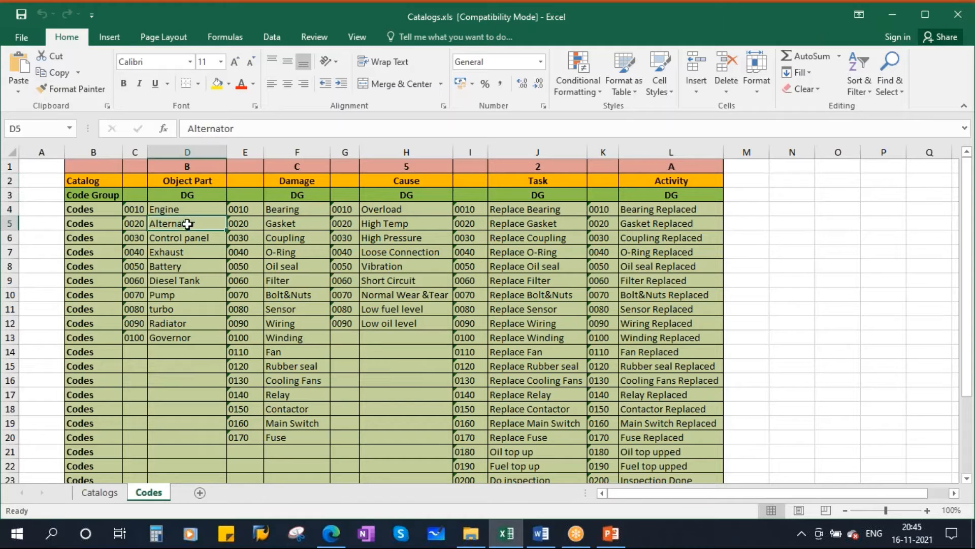
click(193, 251)
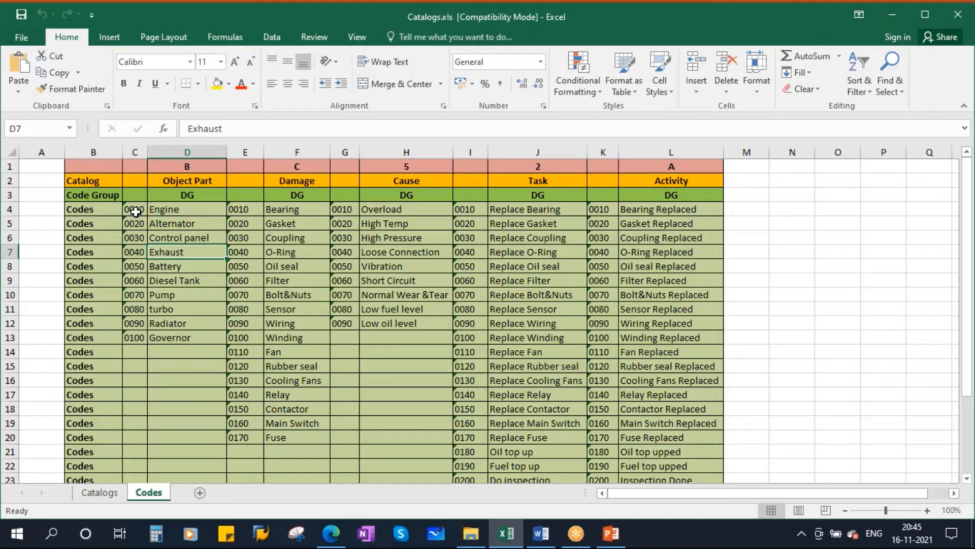
drag(133, 209, 174, 339)
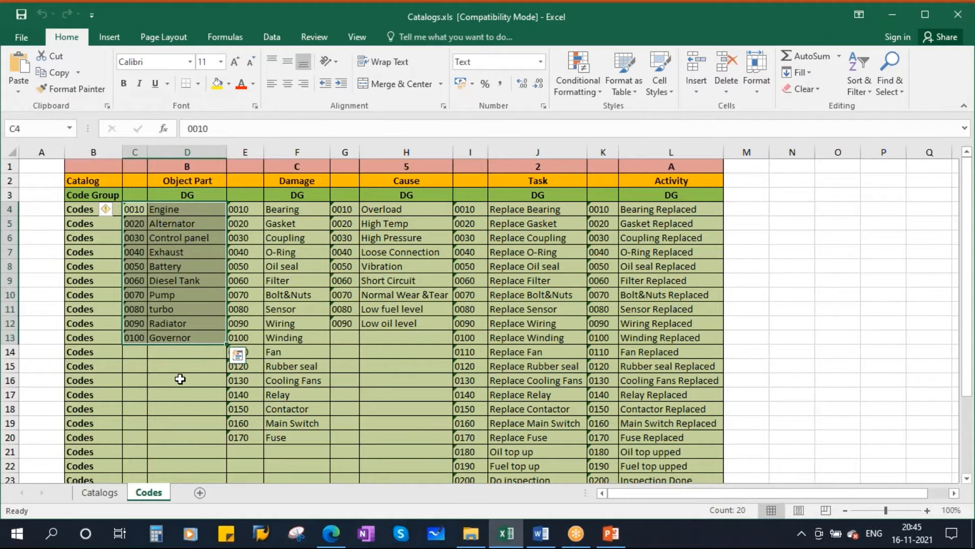
click(173, 263)
drag(134, 209, 191, 337)
click(187, 194)
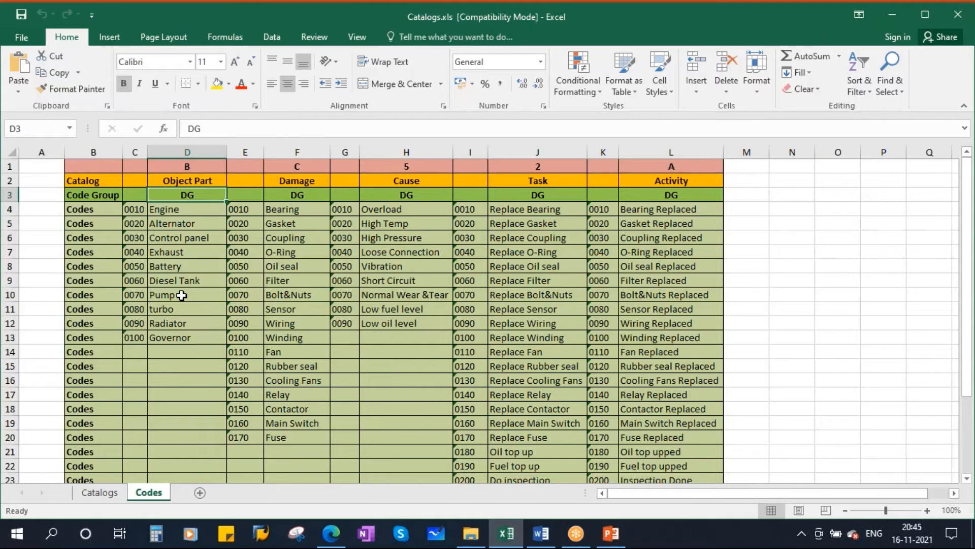
click(189, 181)
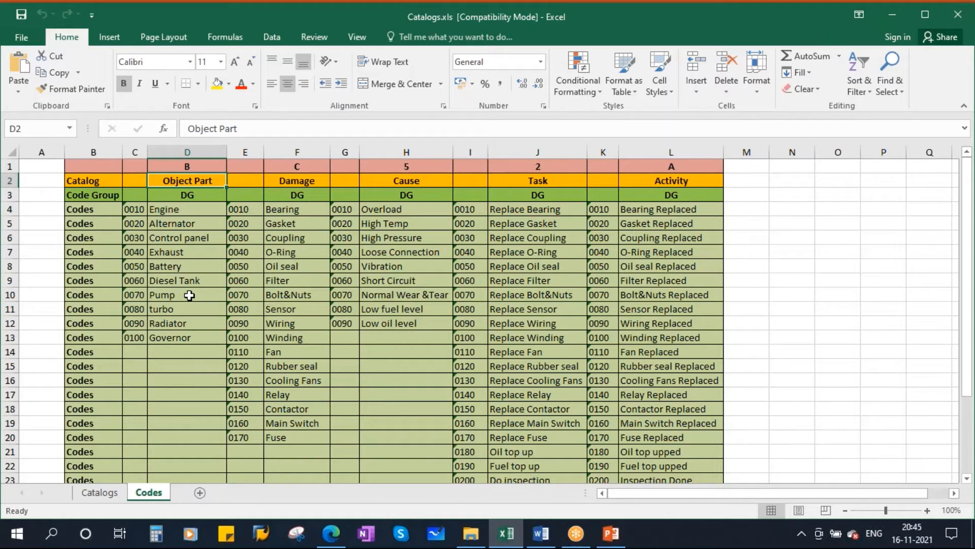
click(162, 209)
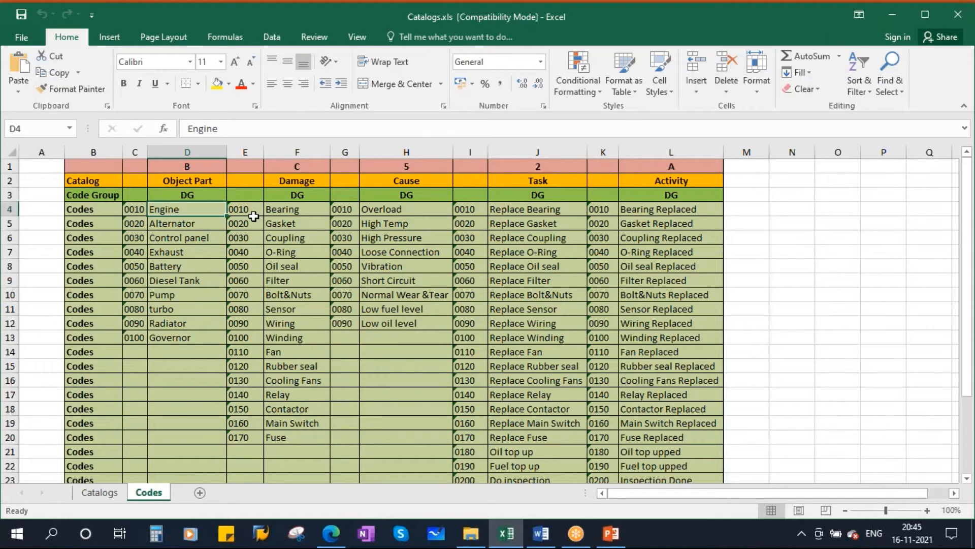
Examine the Damage catalog's codes alongside the Engine object part, including the Damage code group.
drag(242, 210, 290, 440)
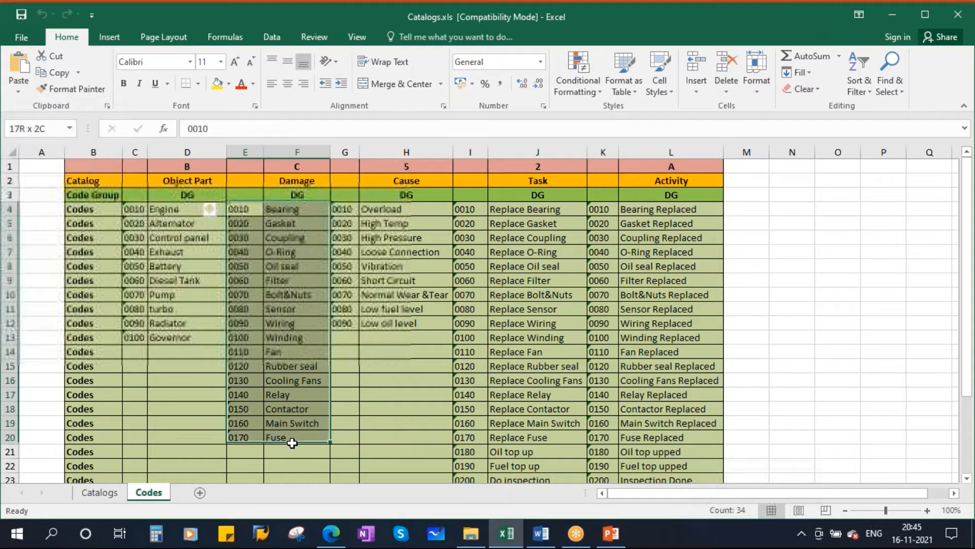
click(283, 214)
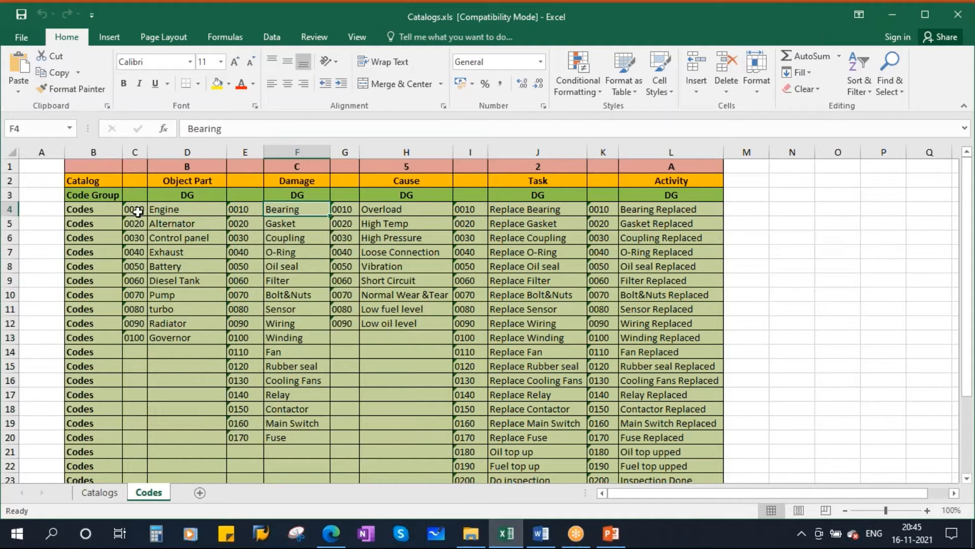
click(166, 208)
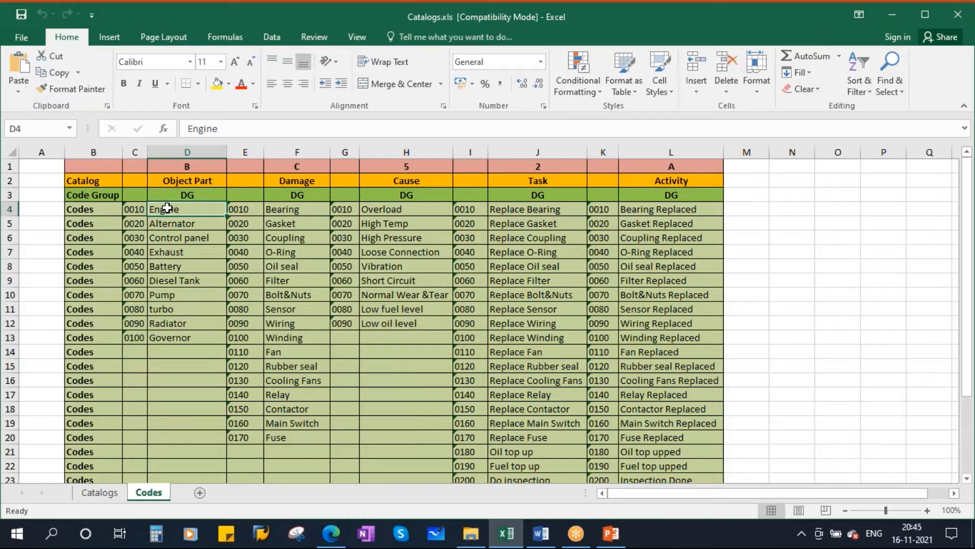
drag(282, 210, 279, 431)
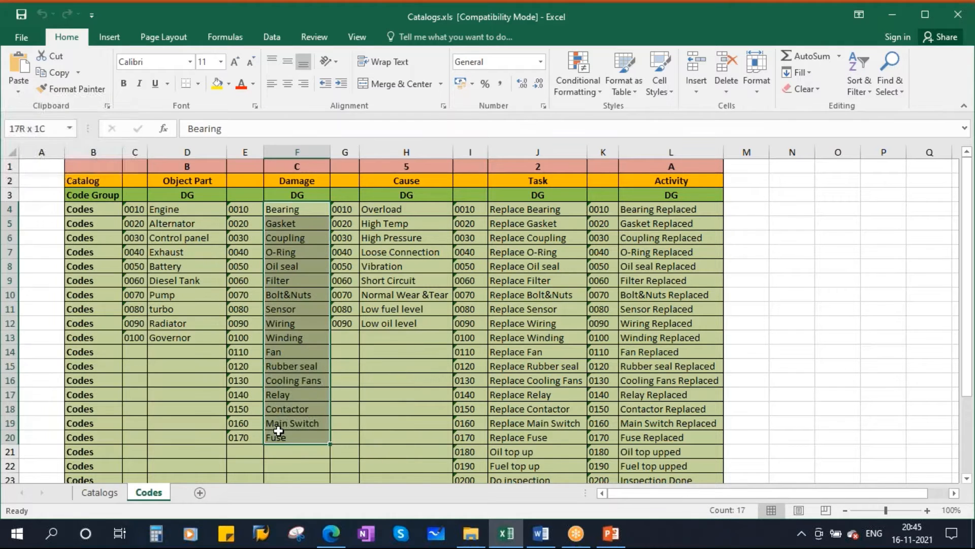
click(285, 212)
click(287, 224)
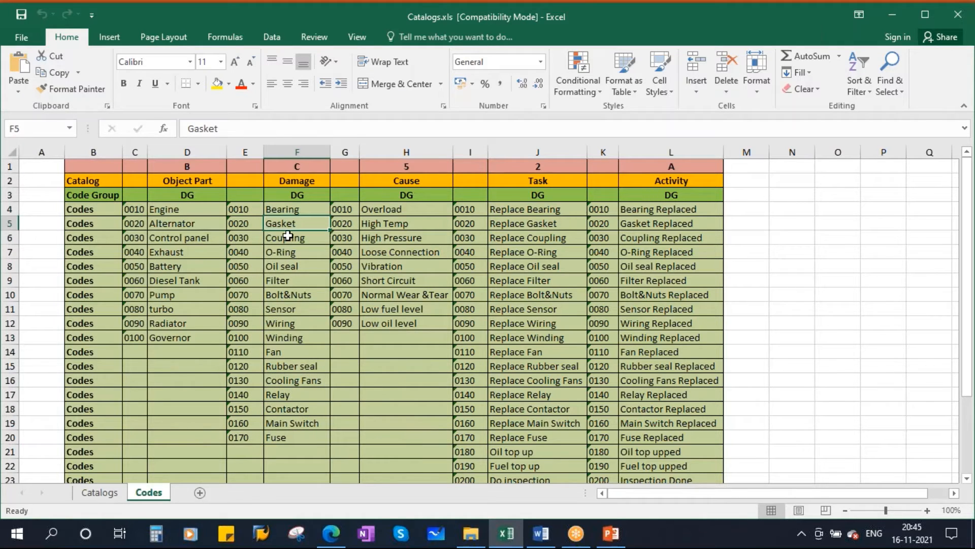
click(287, 236)
click(283, 251)
drag(286, 212, 276, 433)
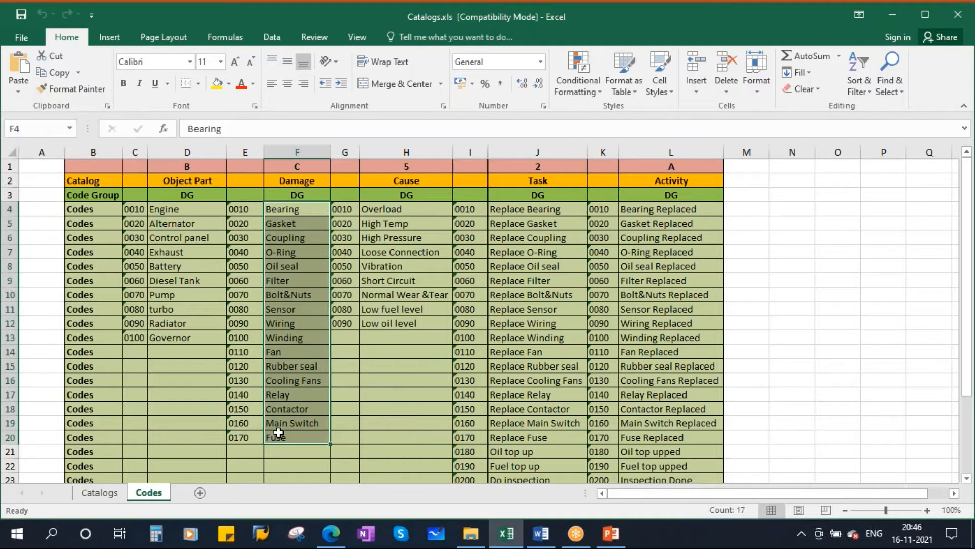
click(303, 195)
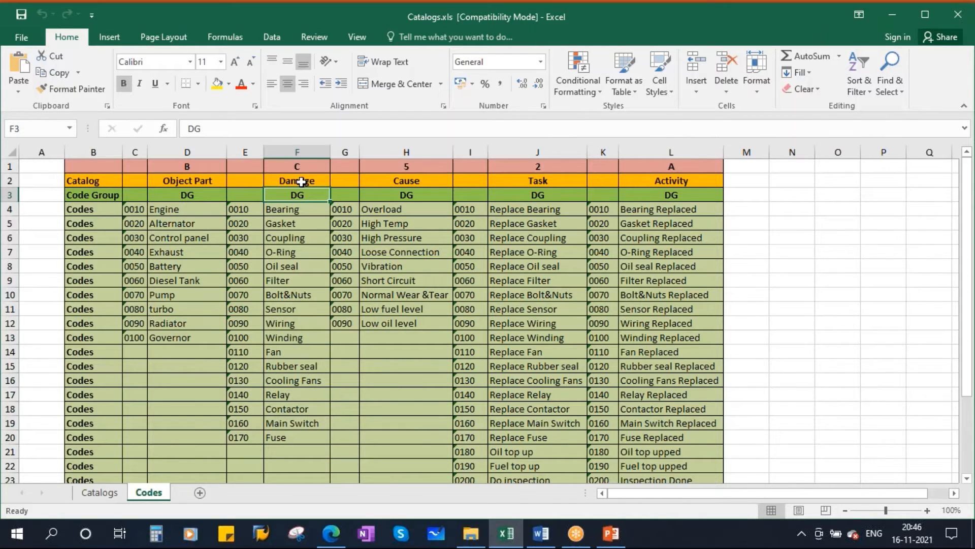
click(301, 181)
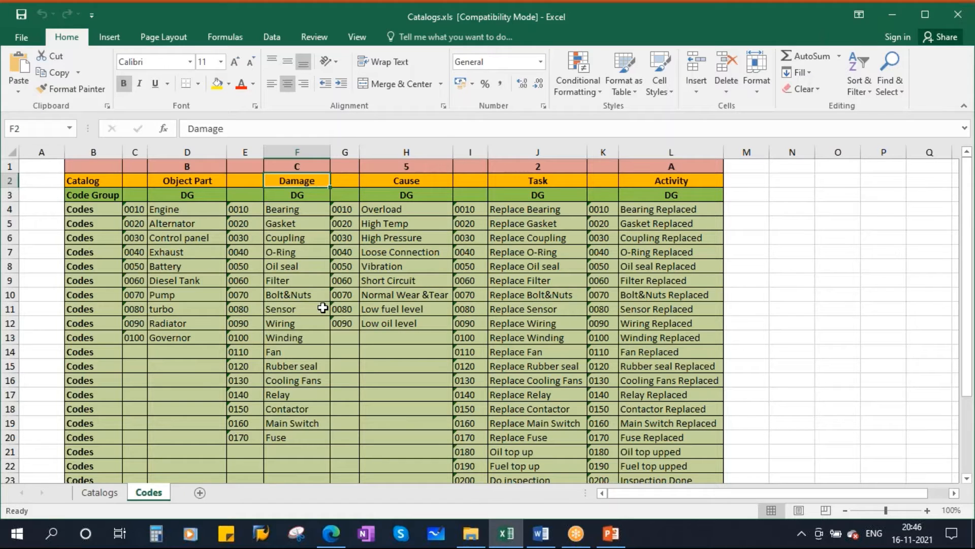
Examine the Cause catalog's codes and its code group on the Codes sheet.
click(410, 182)
click(384, 224)
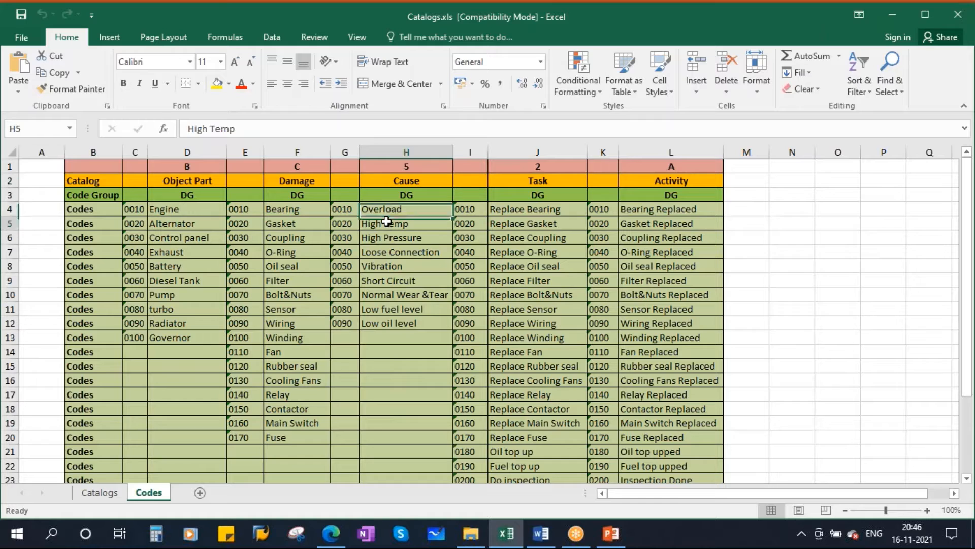
click(388, 242)
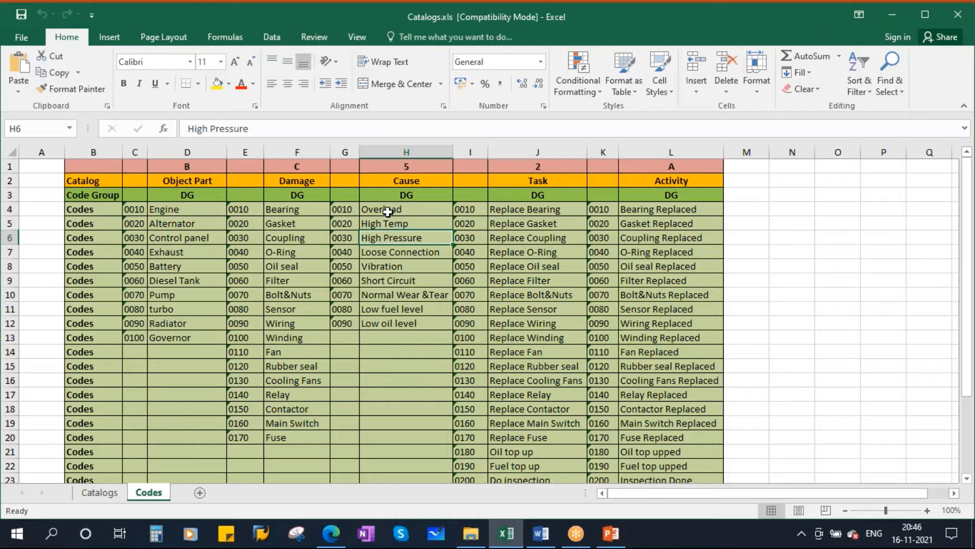
drag(384, 209, 387, 324)
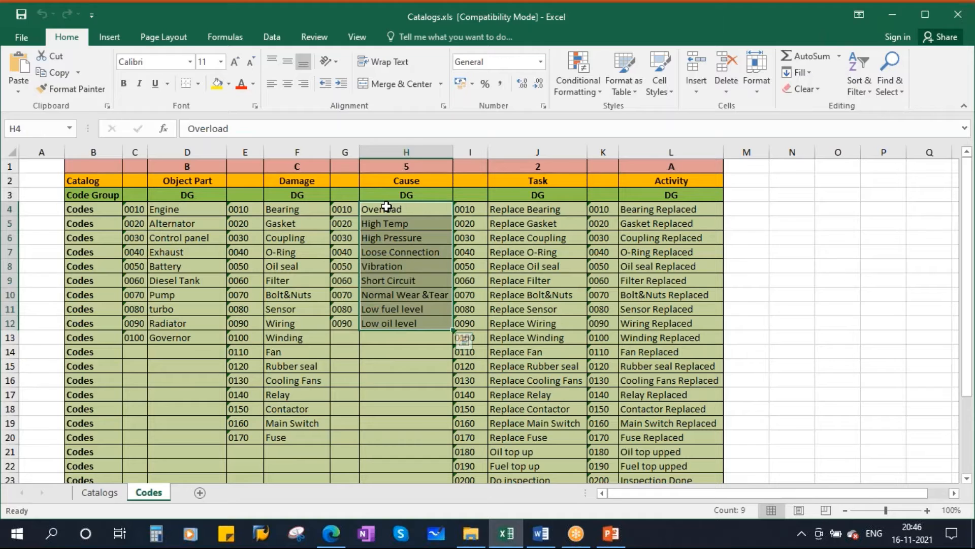
drag(386, 208, 386, 323)
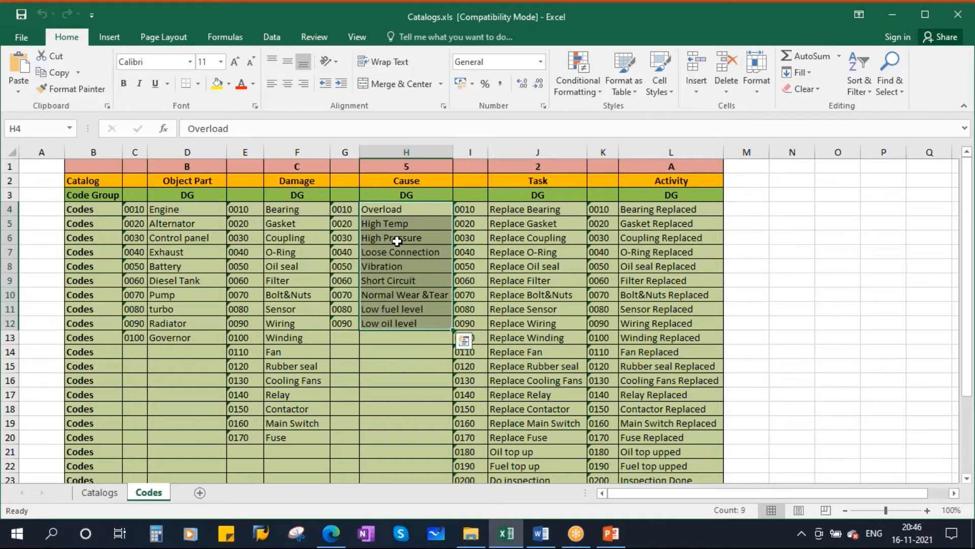
click(402, 196)
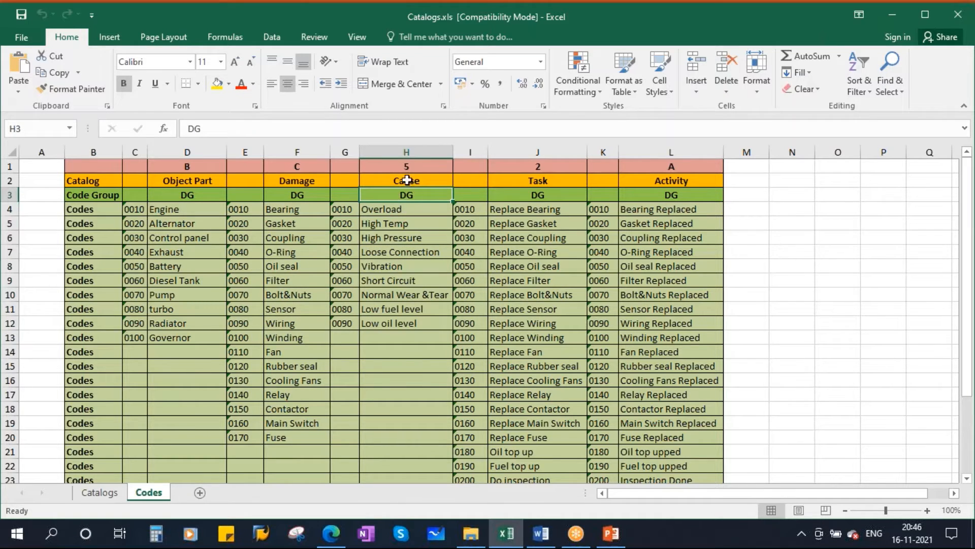
click(406, 181)
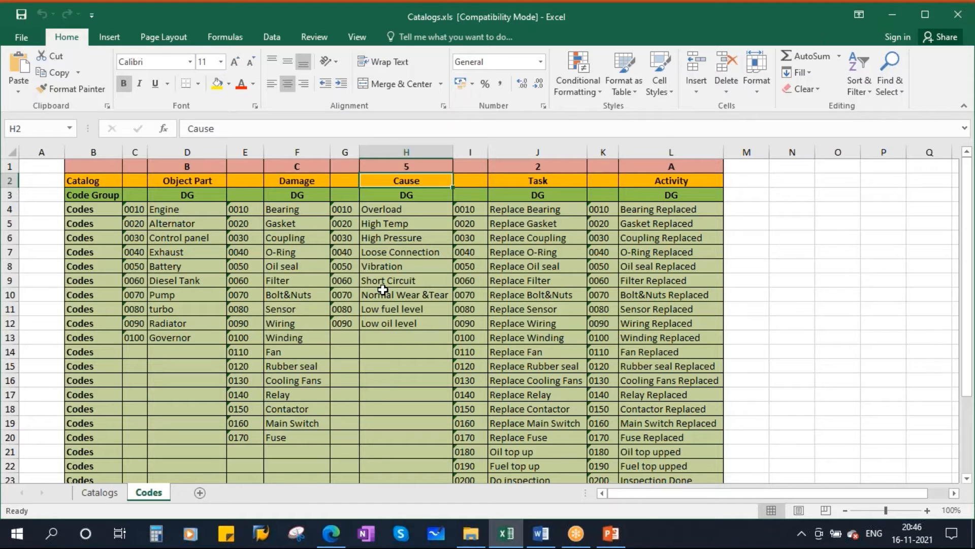
Examine the Task and Activity catalogs' codes, including the Task code group, and look over the code table as a whole.
click(550, 182)
drag(516, 209, 514, 423)
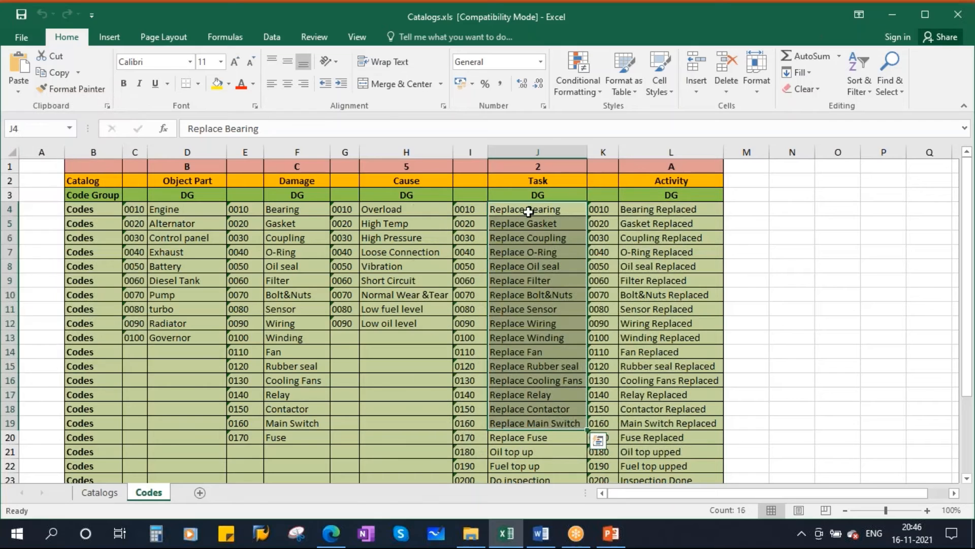
click(529, 211)
click(525, 225)
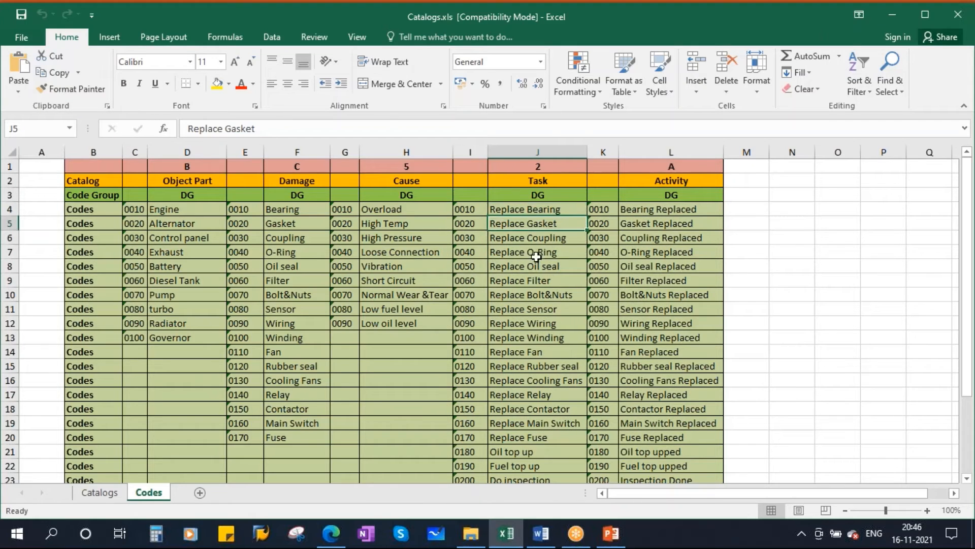
click(538, 237)
drag(473, 212, 516, 450)
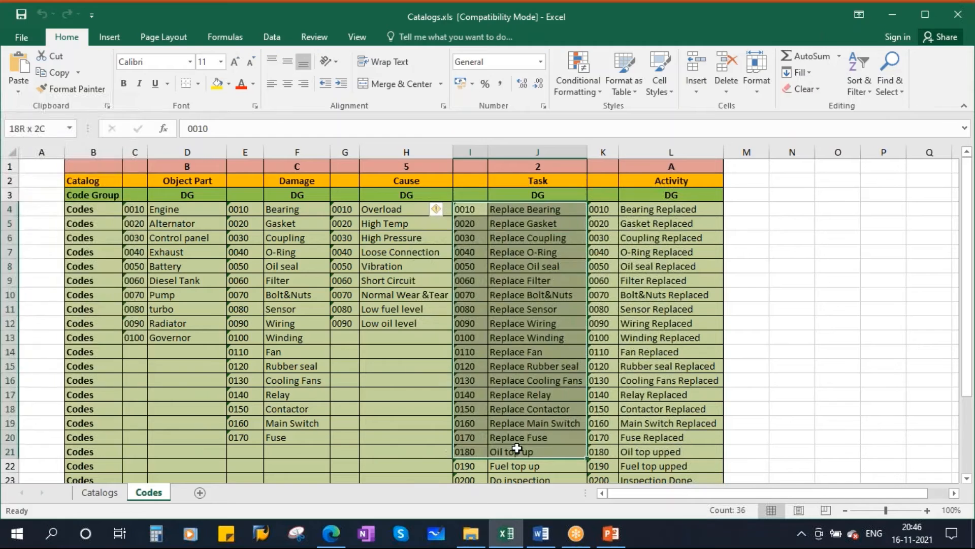
click(535, 193)
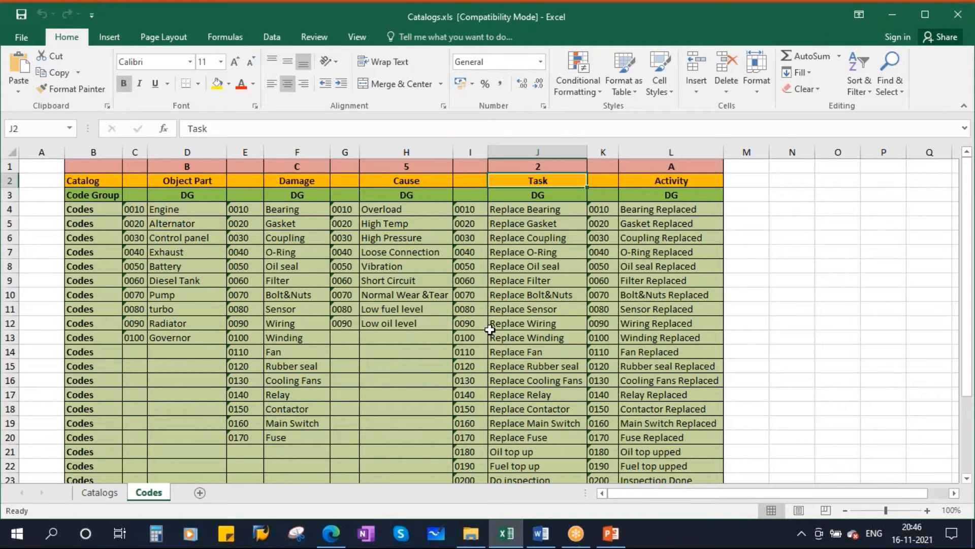
drag(617, 211, 691, 438)
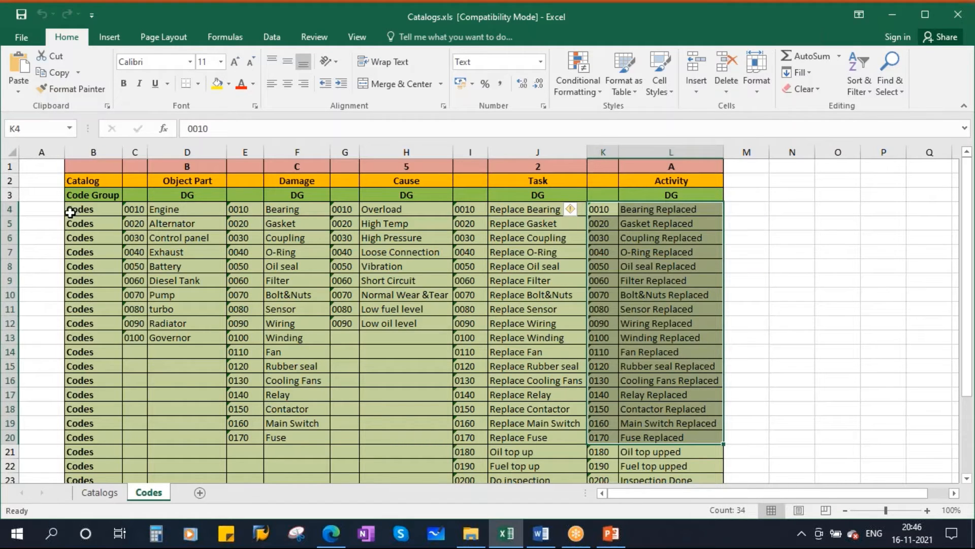
drag(89, 209, 696, 438)
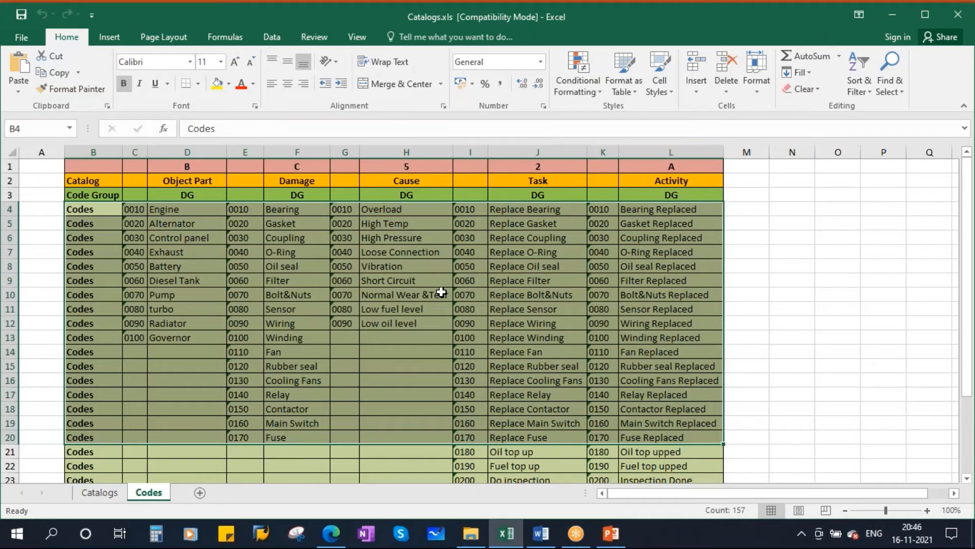
Switch to SAP Logon, open the S4HANA connection, and log on with the saved user ID and the account password.
click(261, 533)
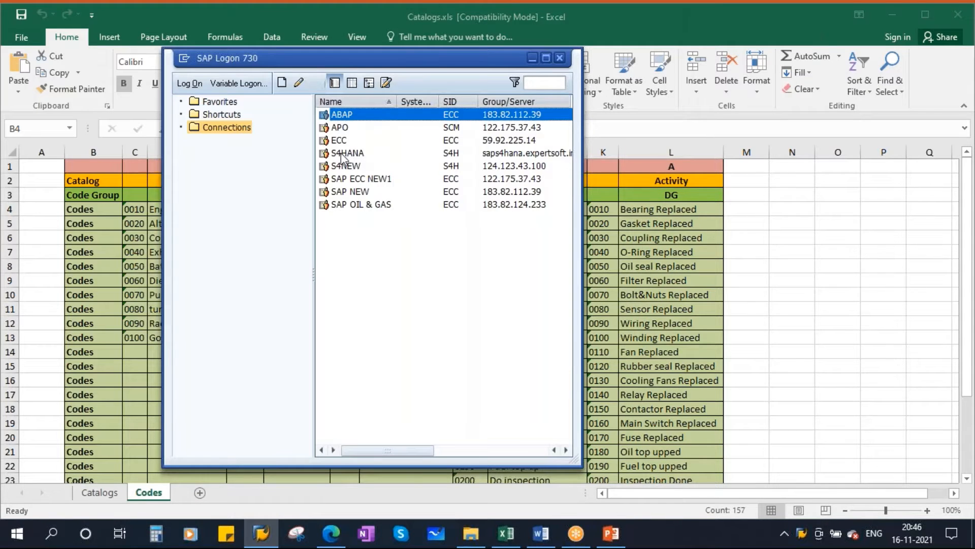
click(348, 153)
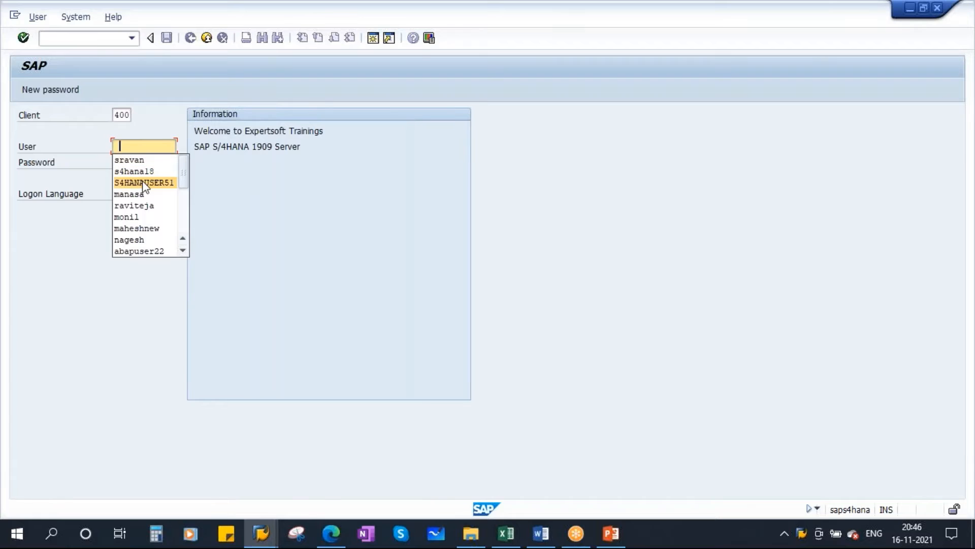
click(142, 181)
click(128, 162)
key(Caps_Lock)
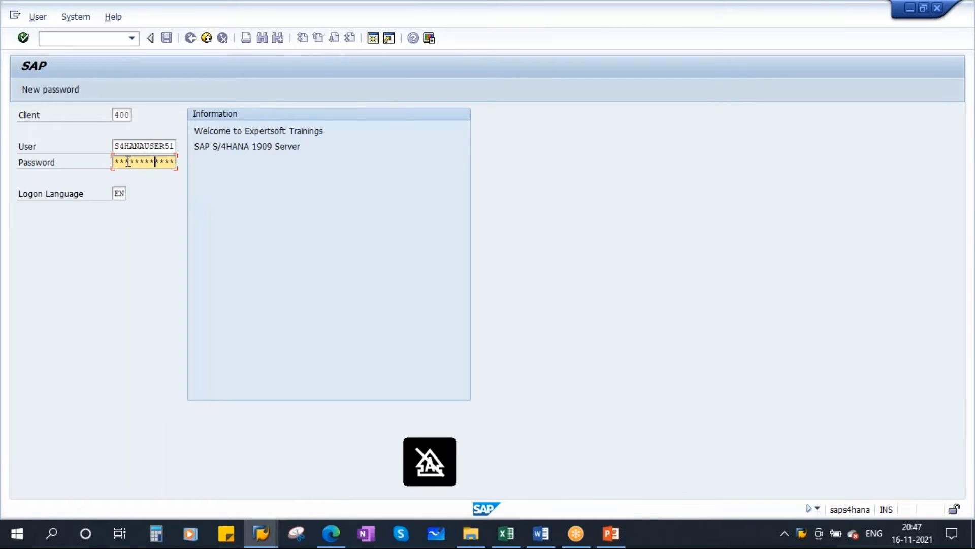
key(Return)
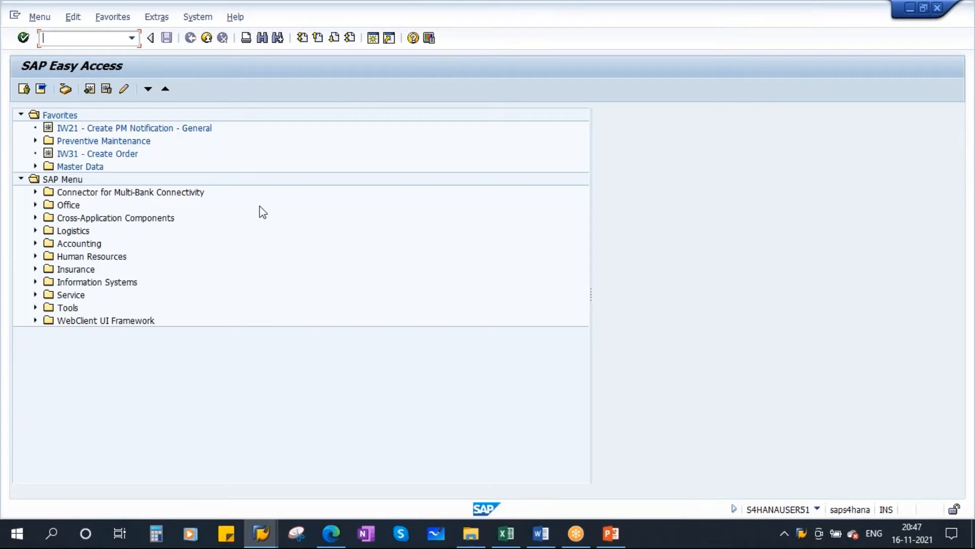
Start transaction QS41 for editing catalogs.
key(Caps_Lock)
text(QS41)
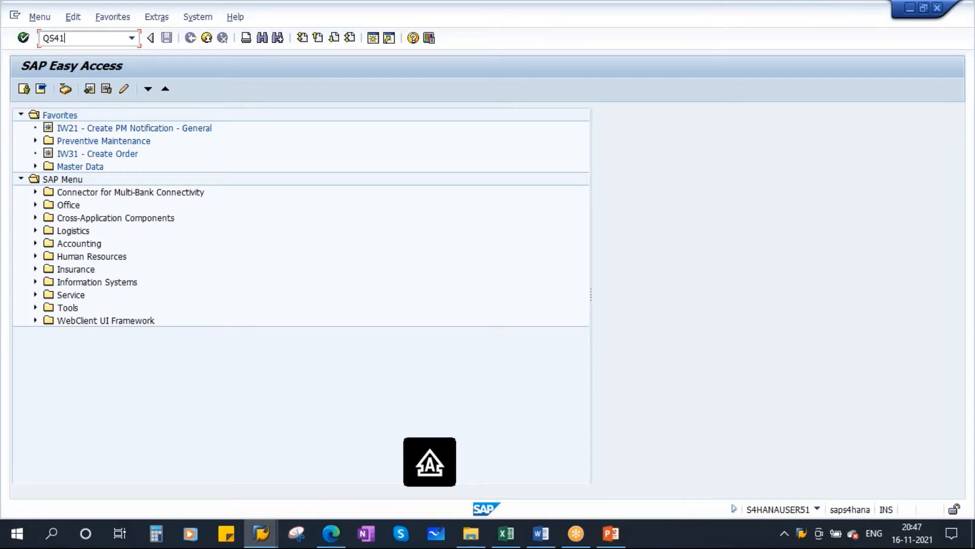
key(Return)
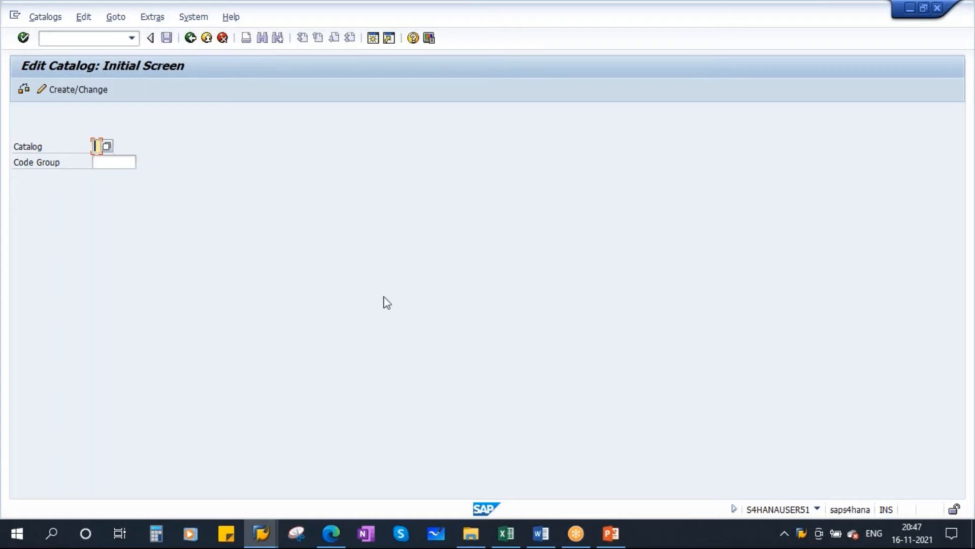
Switch to Catalogs.xls and check the identifier of the Object Part catalog on the Codes sheet.
click(507, 534)
click(198, 182)
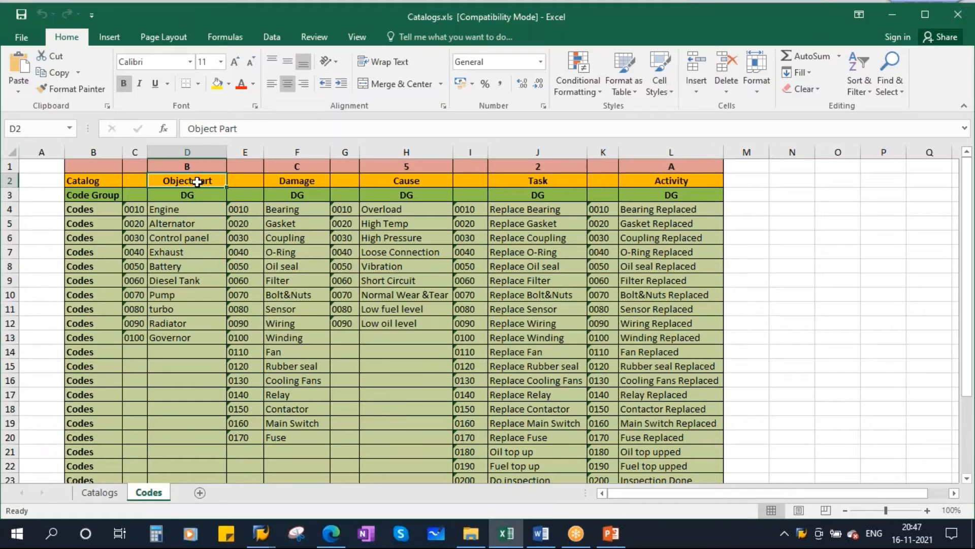
click(202, 168)
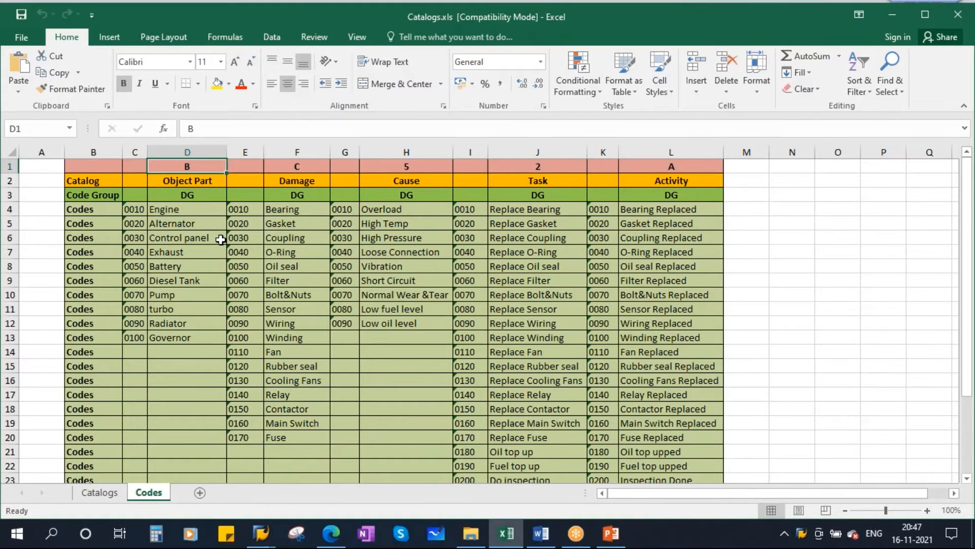
Return to SAP and open catalog B (Object Parts) with the new code group PMDG for creation.
key(alt+Tab)
click(107, 147)
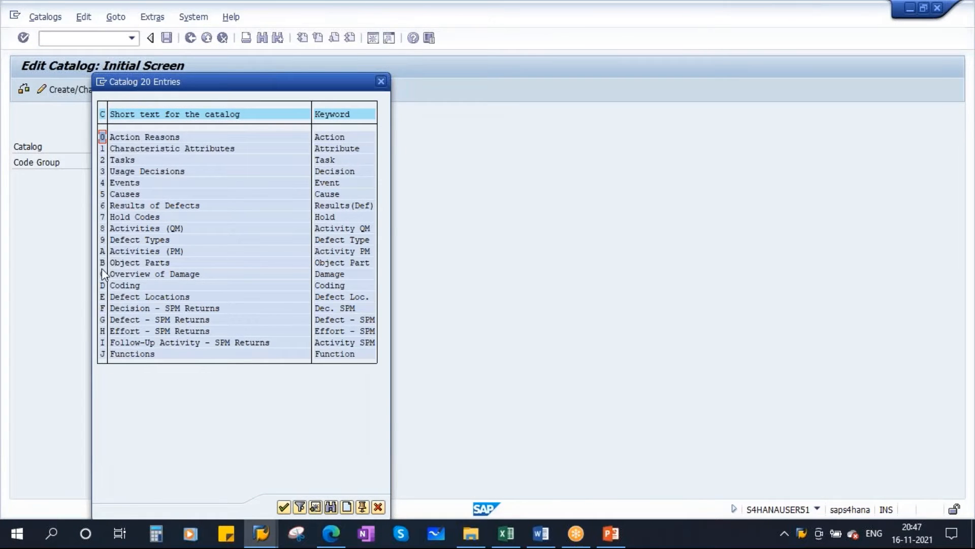
click(129, 261)
double_click(130, 261)
click(111, 162)
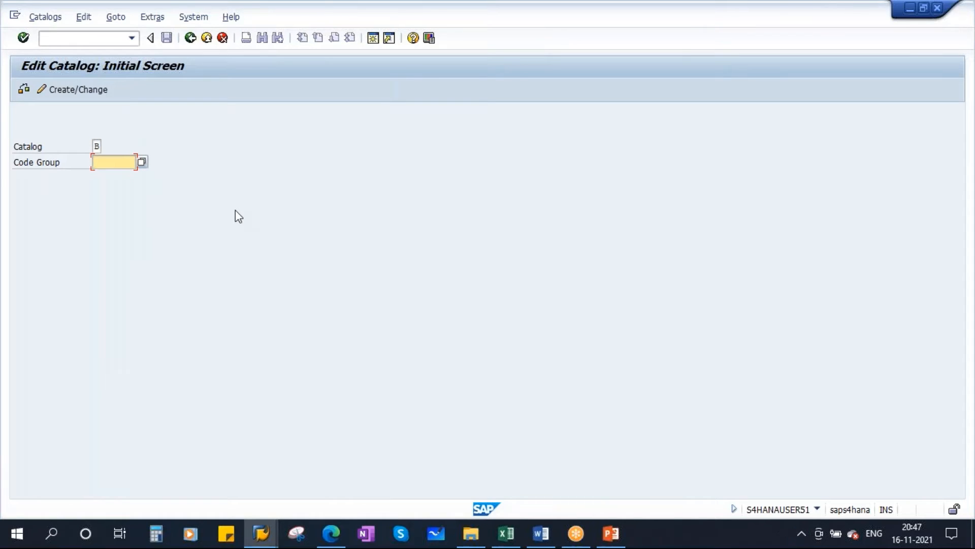
text(DG)
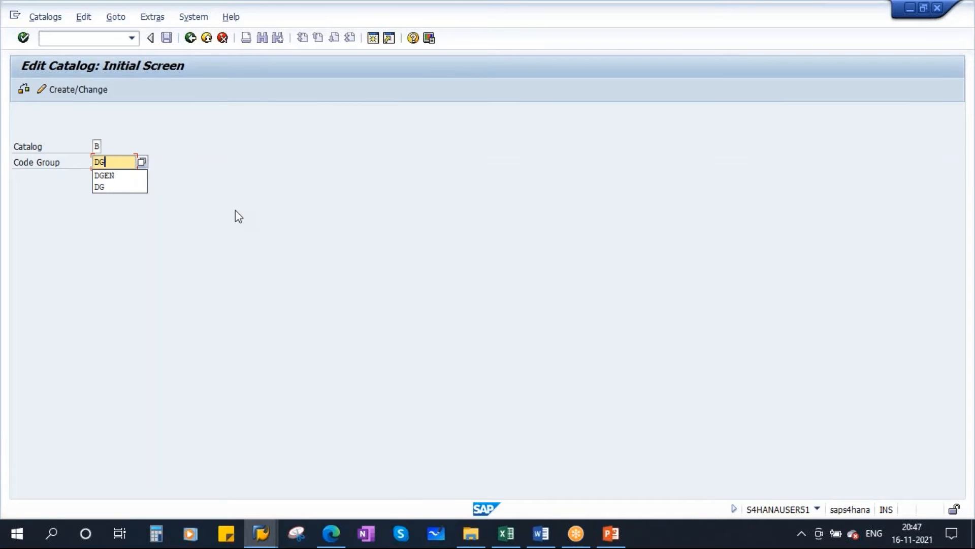
key(Left)
key(Left)
text(PM)
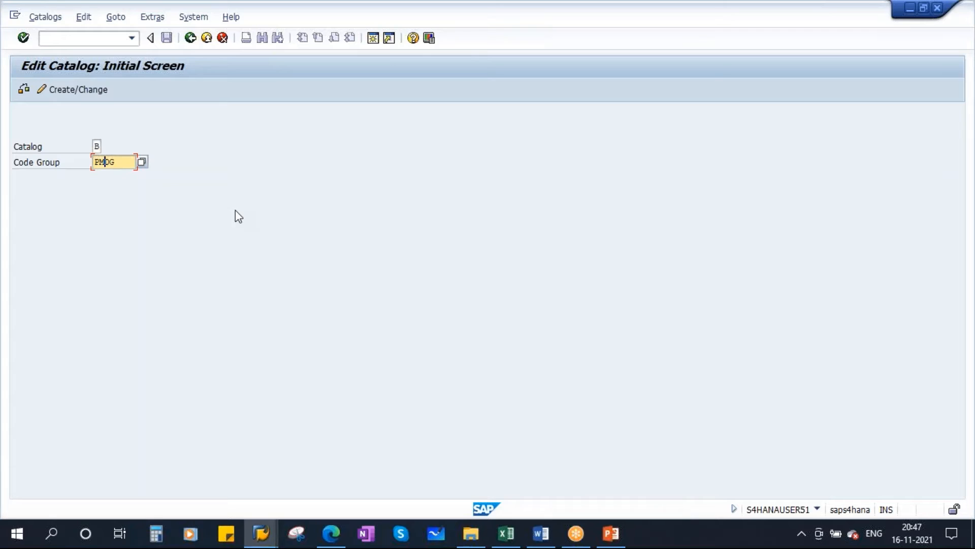
key(Return)
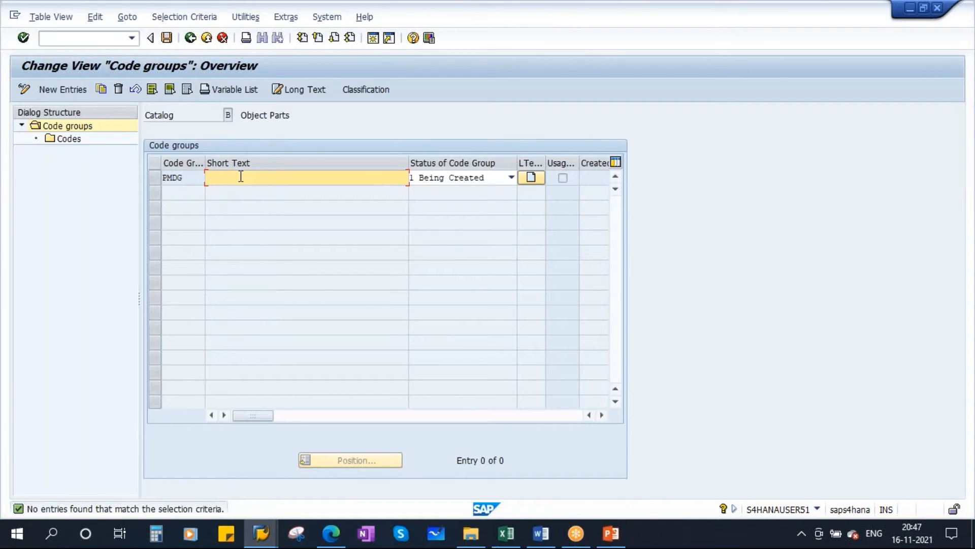
Give code group PMDG the short text Diesel Generator and set its status to 2 Released.
text(DI)
key(BackSpace)
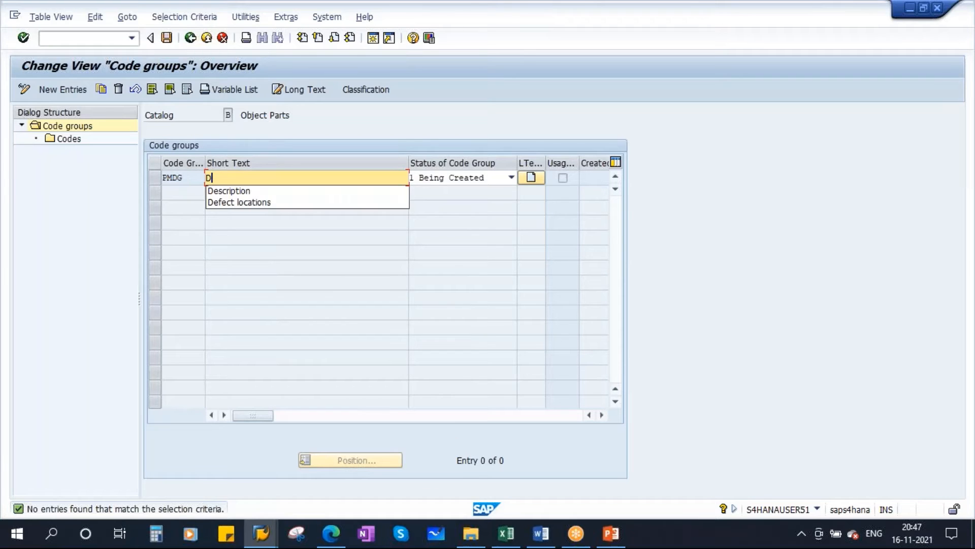
text(ie)
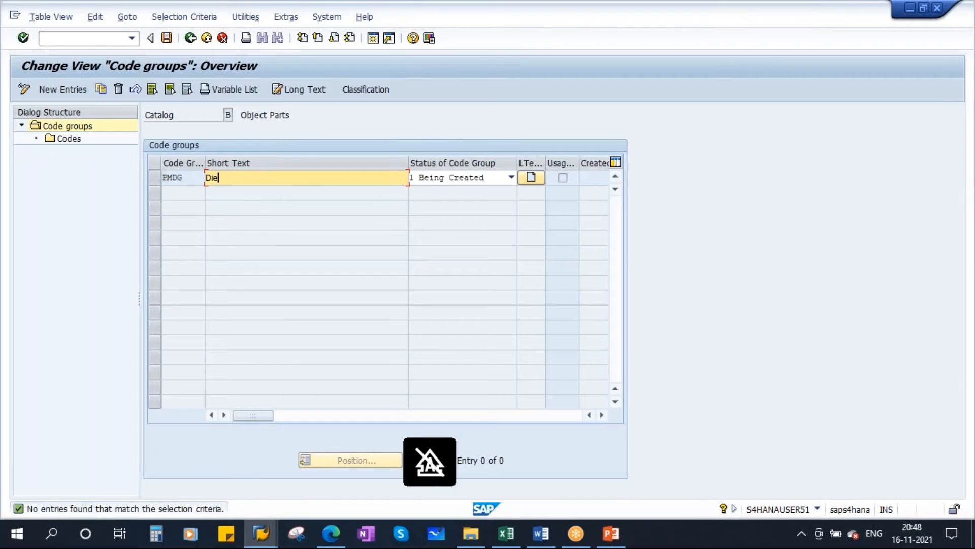
text(sel Generator)
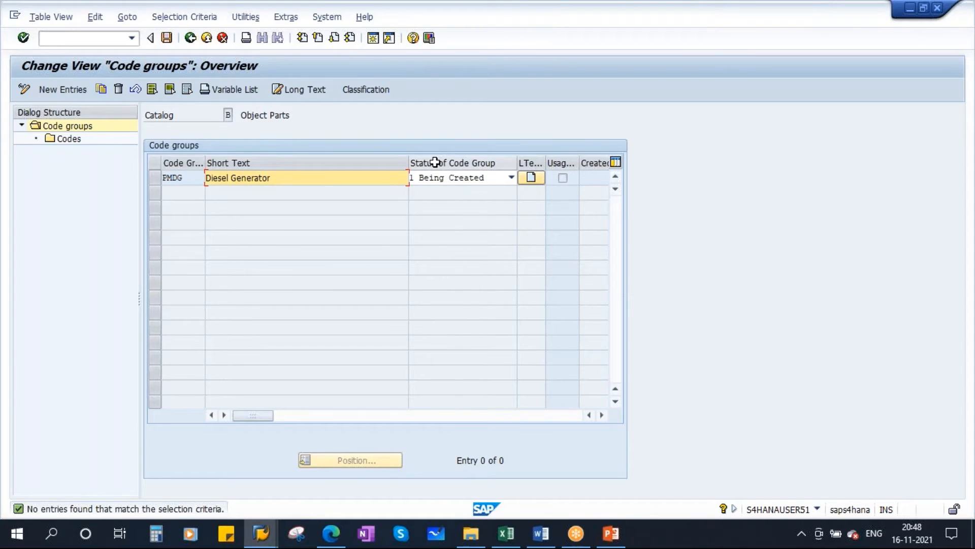
click(465, 184)
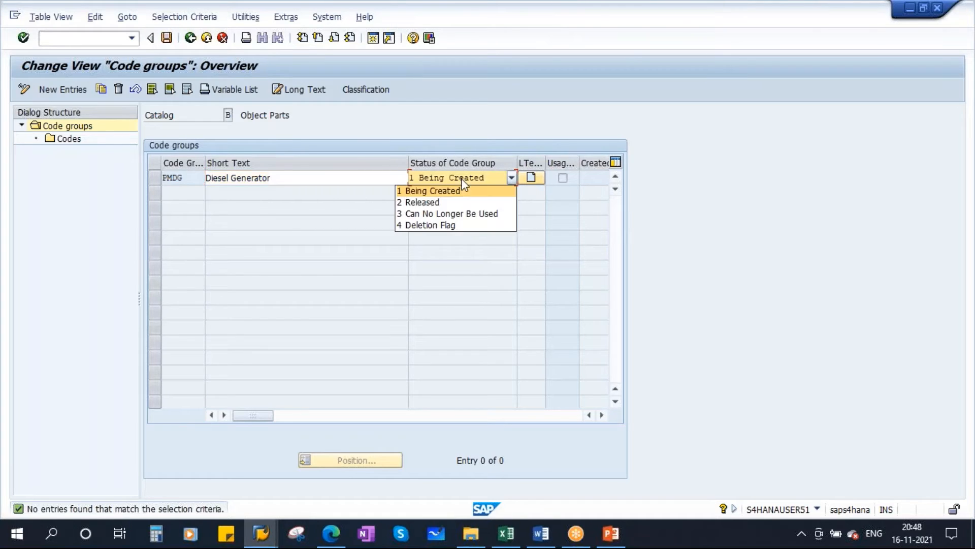
click(433, 202)
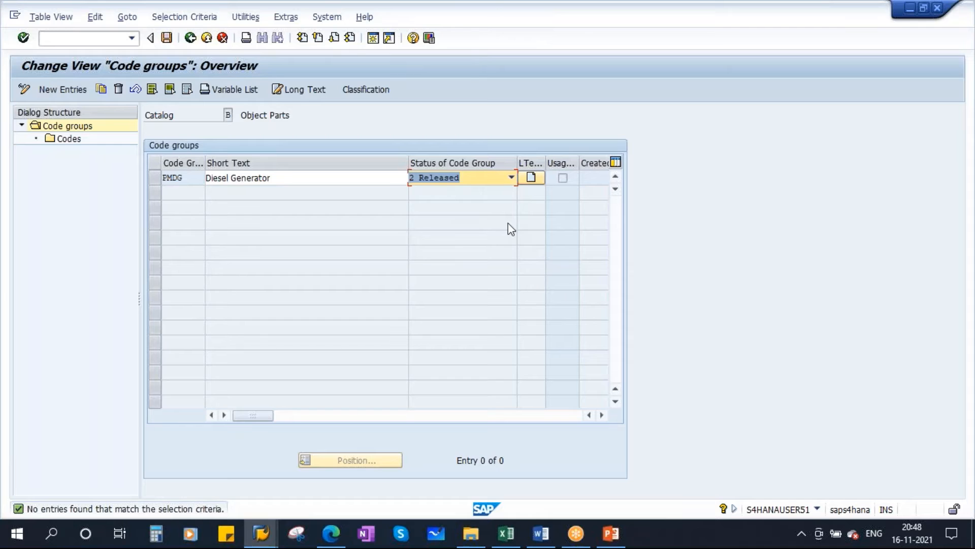
key(Return)
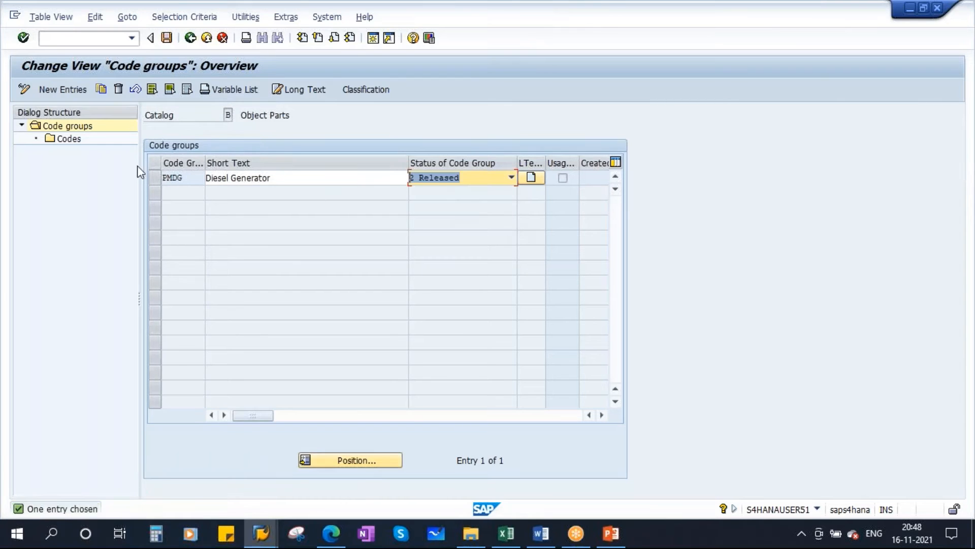
Widen the Code Group column, open the codes of code group PMDG, and start new entries.
double_click(205, 162)
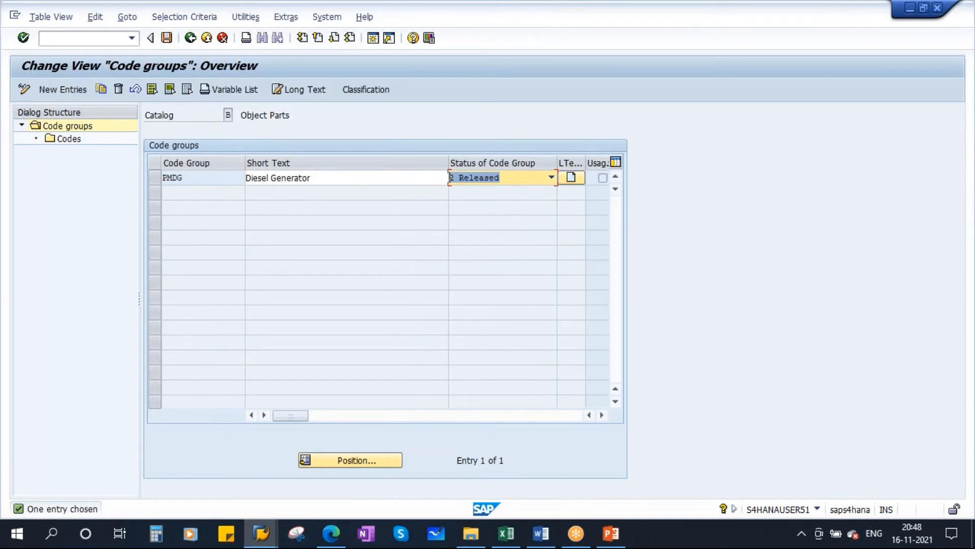
click(154, 177)
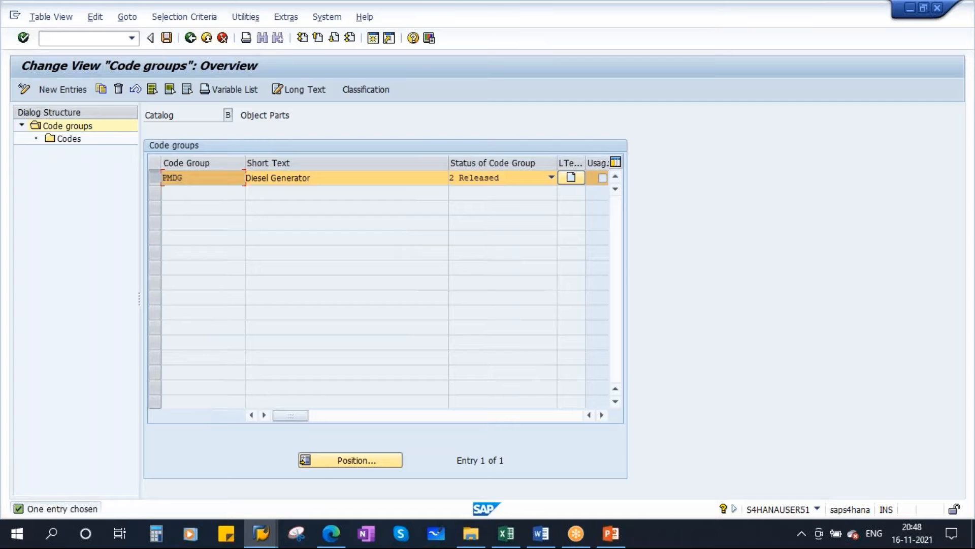
double_click(68, 141)
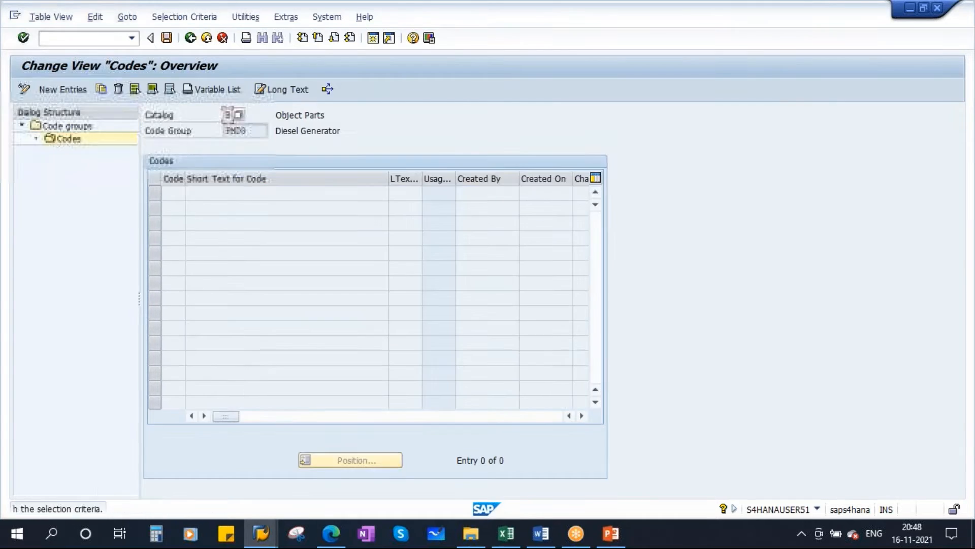
click(56, 87)
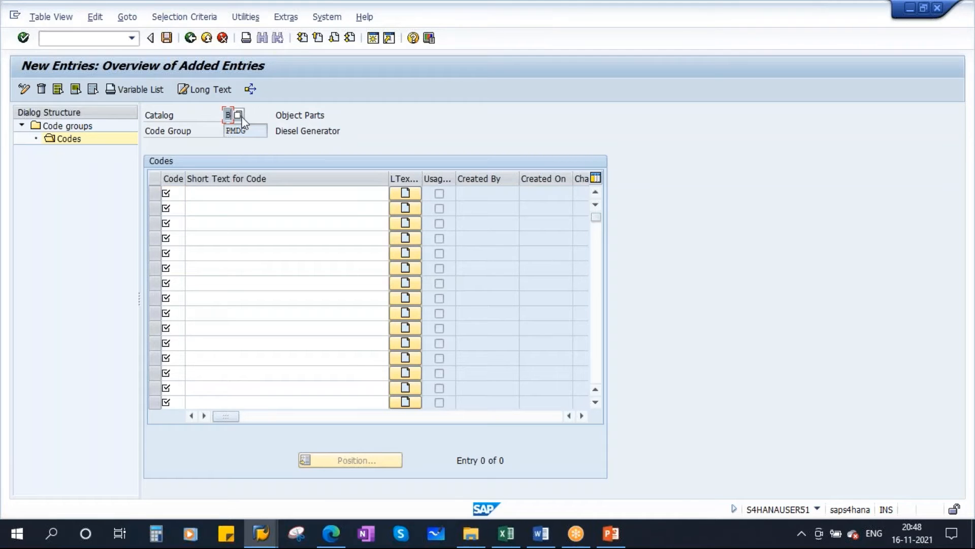
Switch to the SAP Catalogs.pptx presentation in PowerPoint to view the catalog structure on the Catalog Types slide, and return to SAP.
click(248, 133)
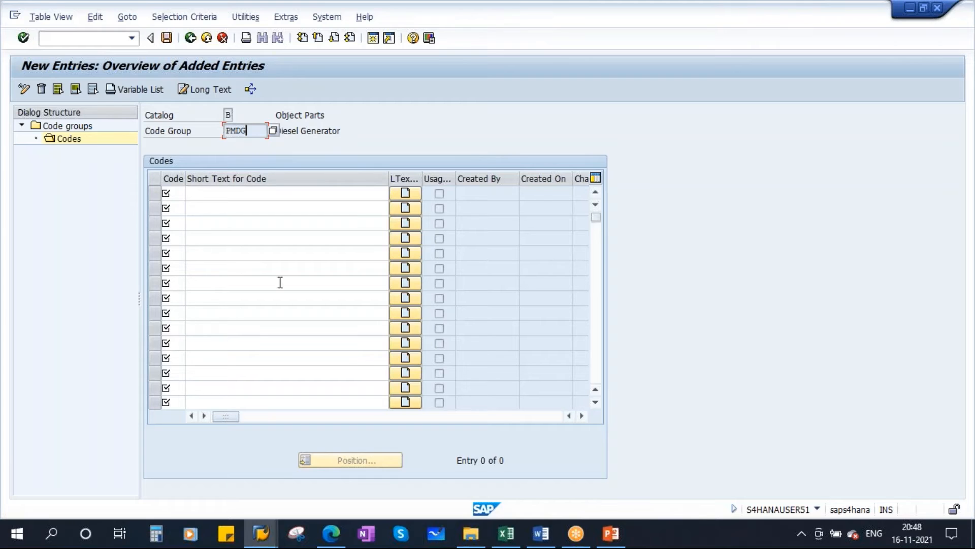
click(611, 533)
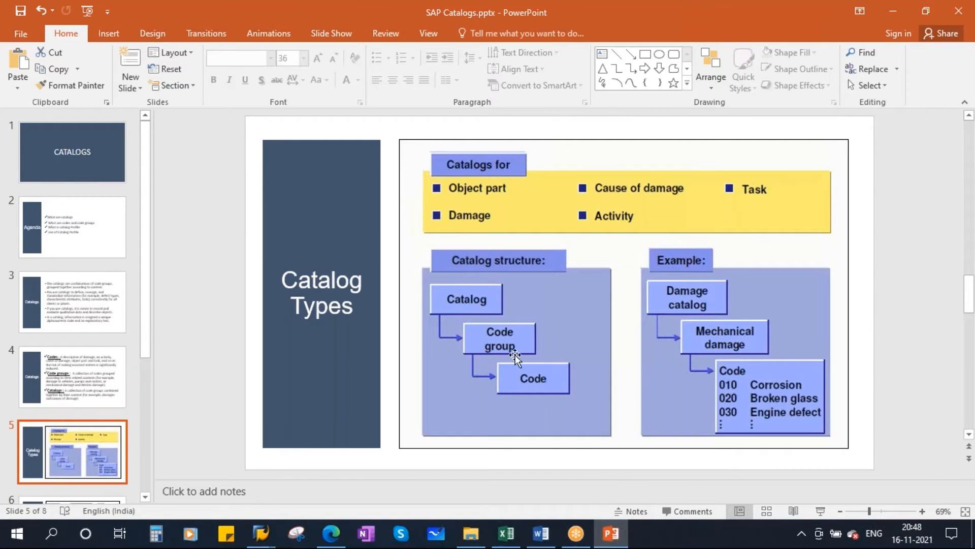
key(alt+Tab)
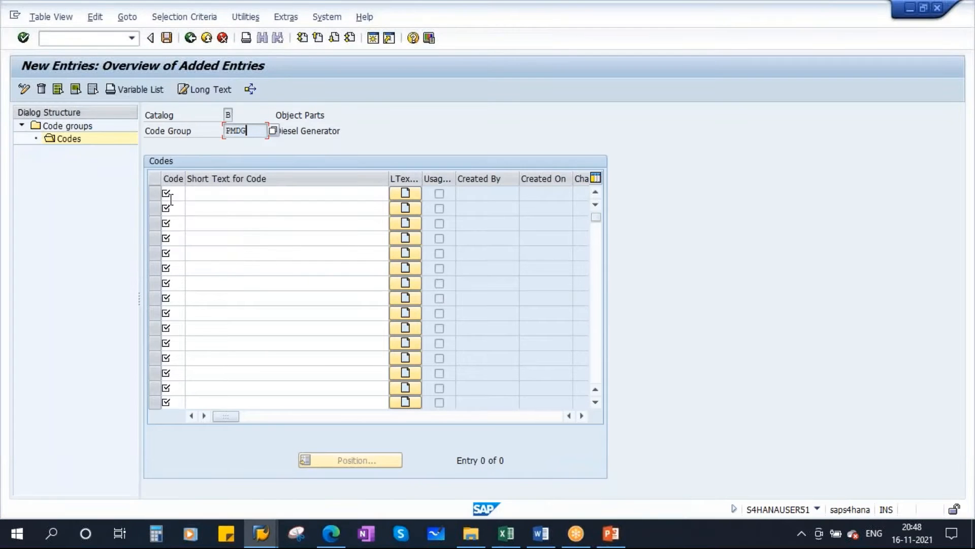
Copy the Object Part codes 0010 to 0100 with their texts from the Codes sheet in Catalogs.xls into the new code entries in SAP.
click(201, 195)
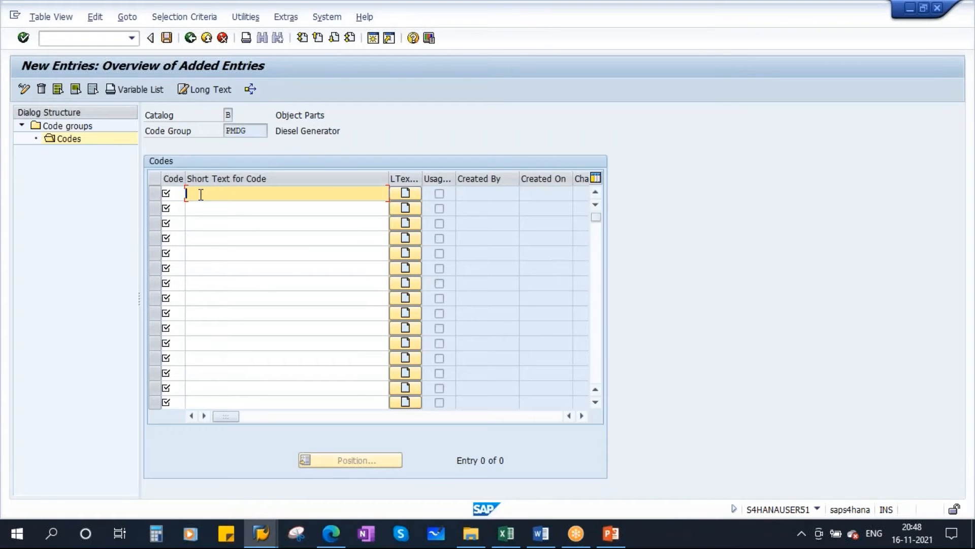
click(506, 534)
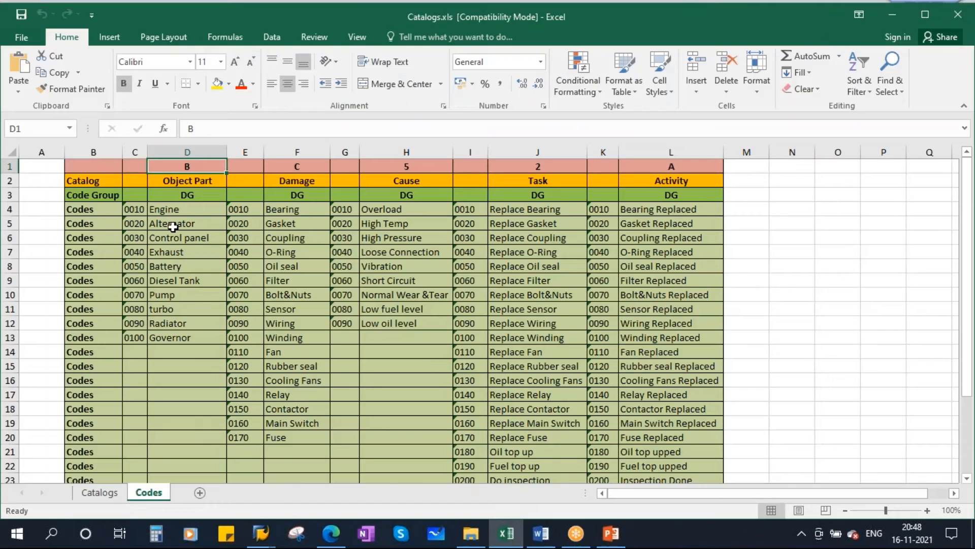
drag(138, 211, 189, 332)
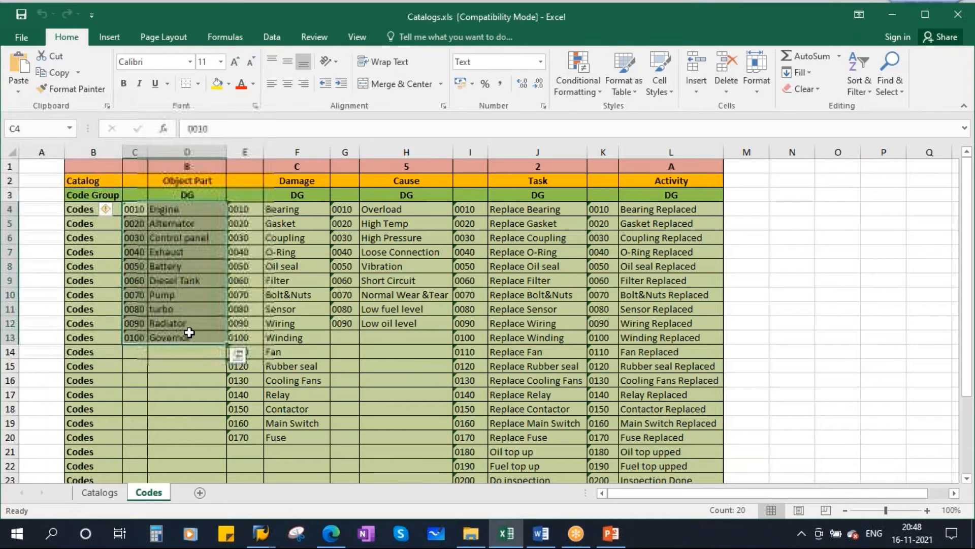
key(ctrl+c)
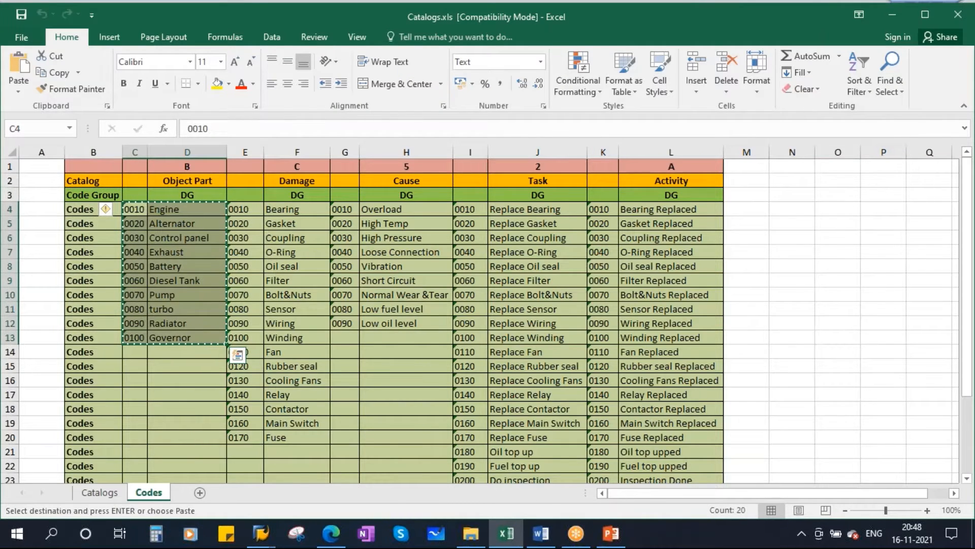
key(alt+Tab)
click(174, 198)
key(ctrl+v)
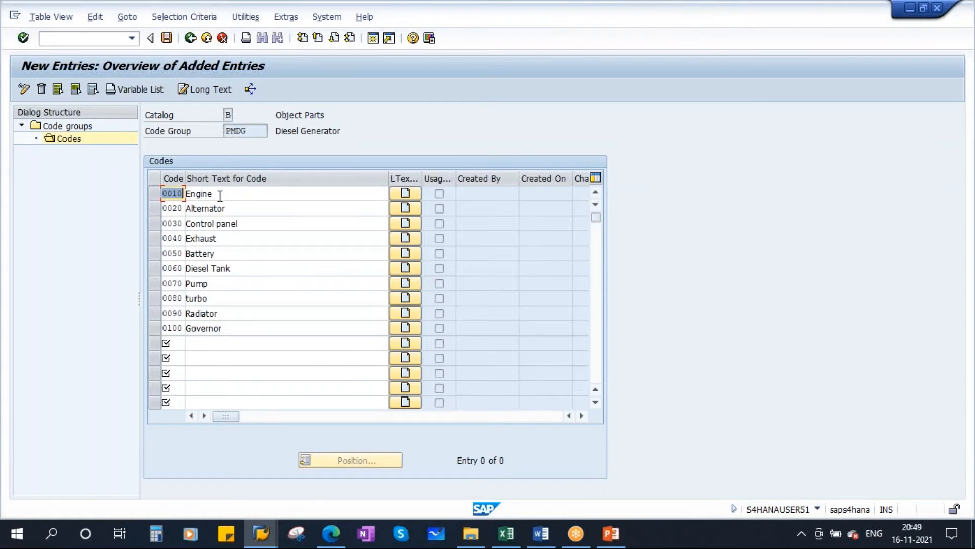
key(Tab)
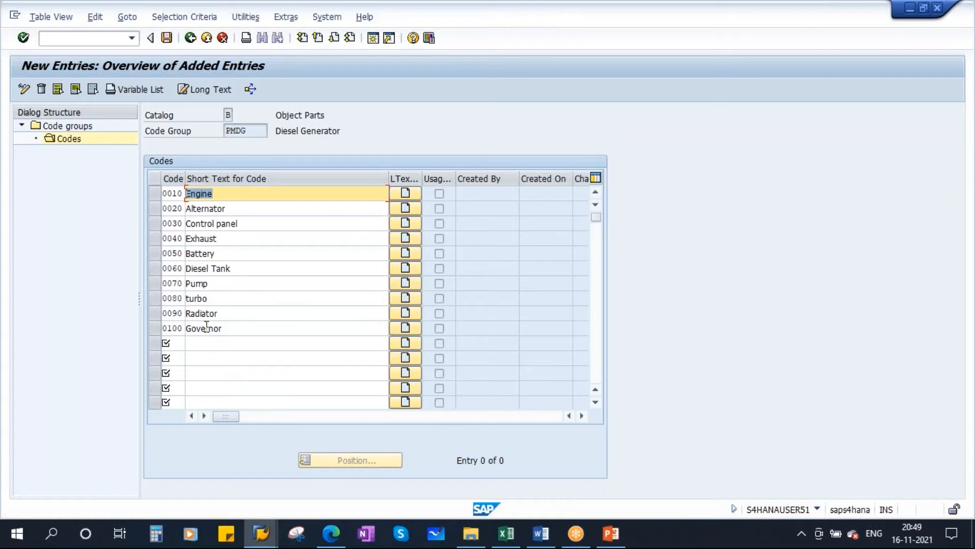
Confirm the new Object Part codes and save them to the proposed customizing request PM: Weekday Batch.
key(Return)
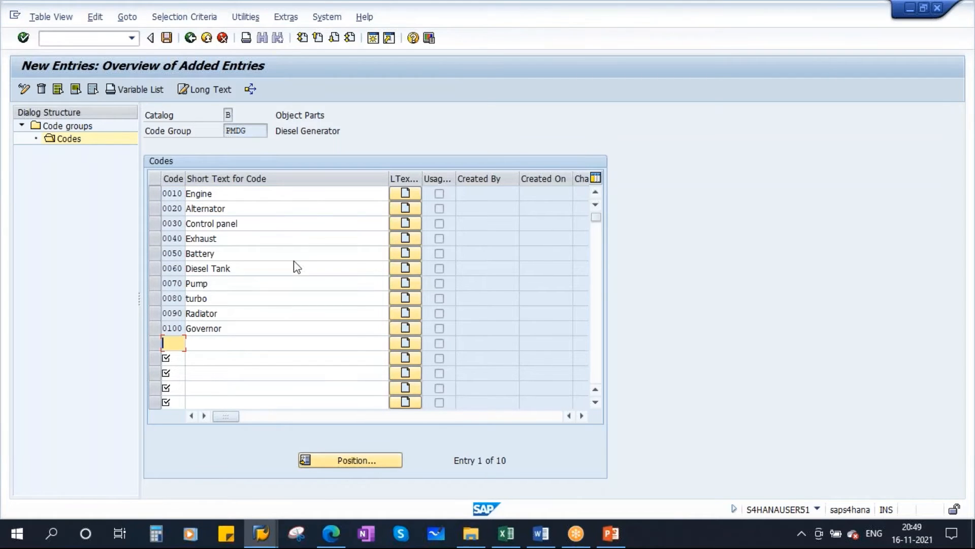
click(162, 38)
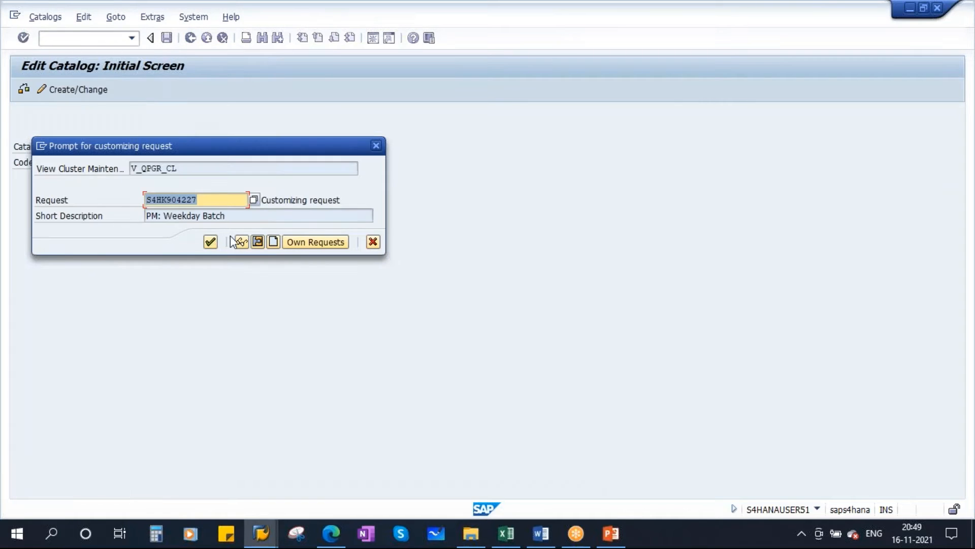
click(210, 243)
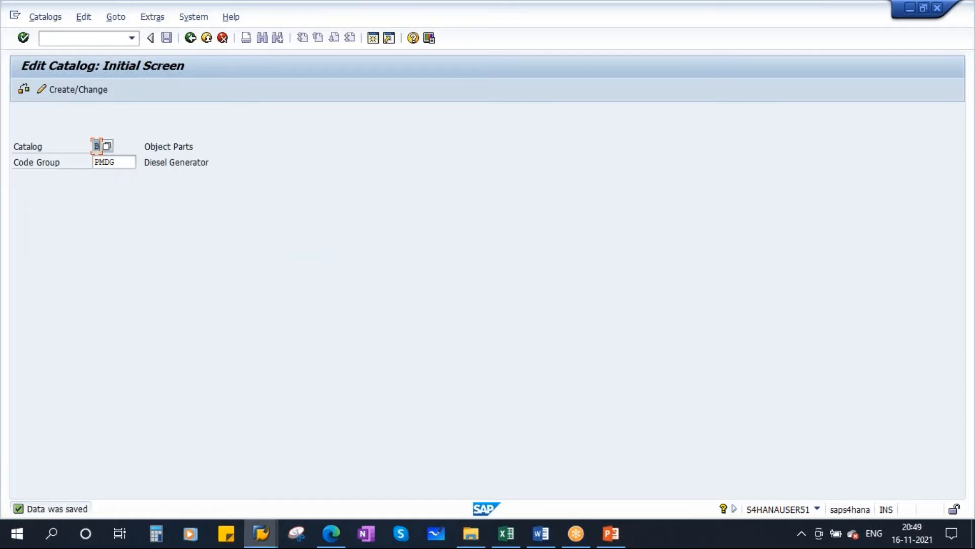
Switch to Catalogs.xls and check the Damage catalog's identifier and codes on the Codes sheet.
click(507, 533)
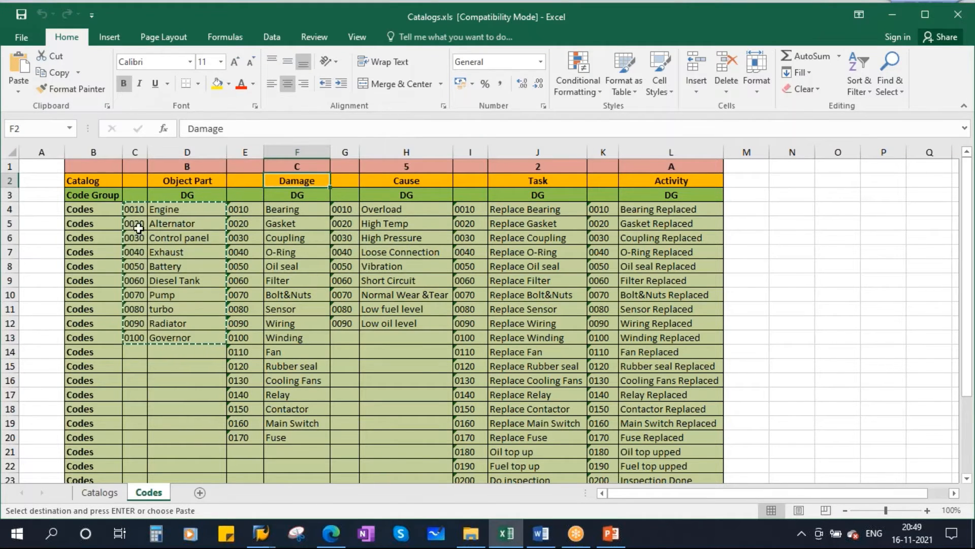
click(170, 209)
drag(284, 209, 292, 438)
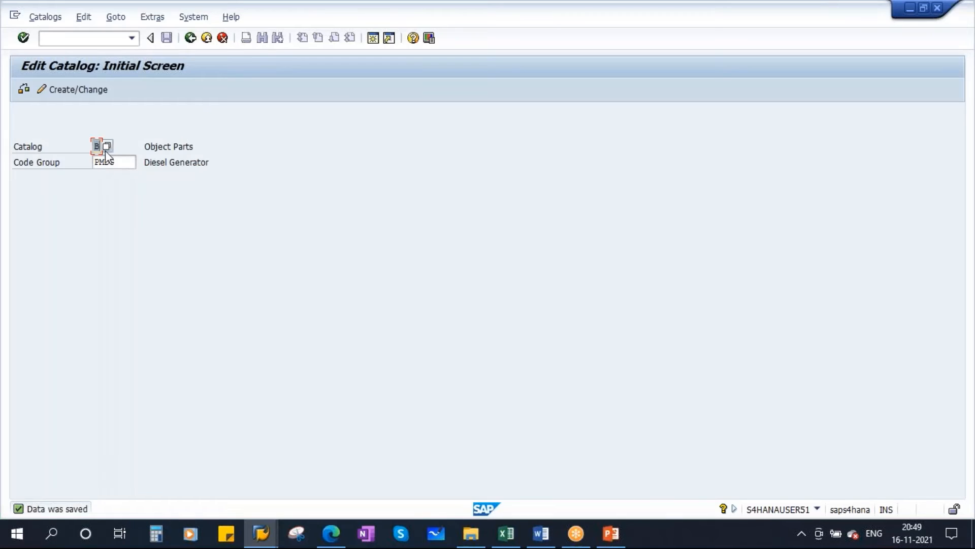
Return to SAP and open catalog C (Overview of Damage) with code group PMDG for creation.
click(106, 147)
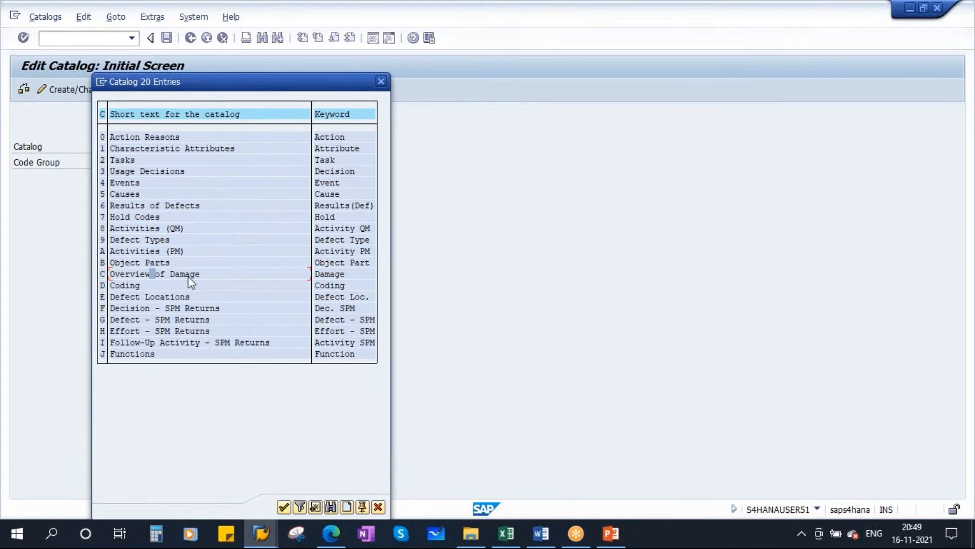
double_click(138, 274)
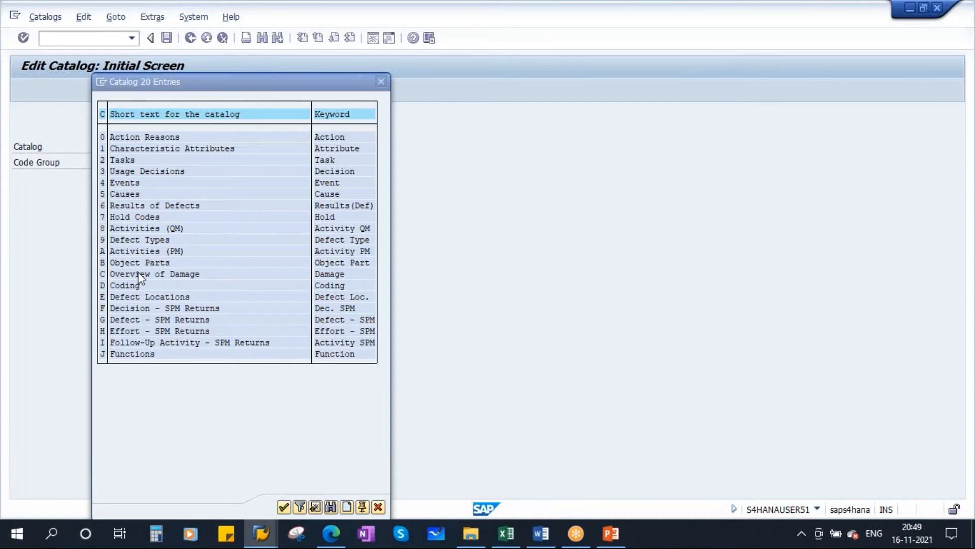
key(Tab)
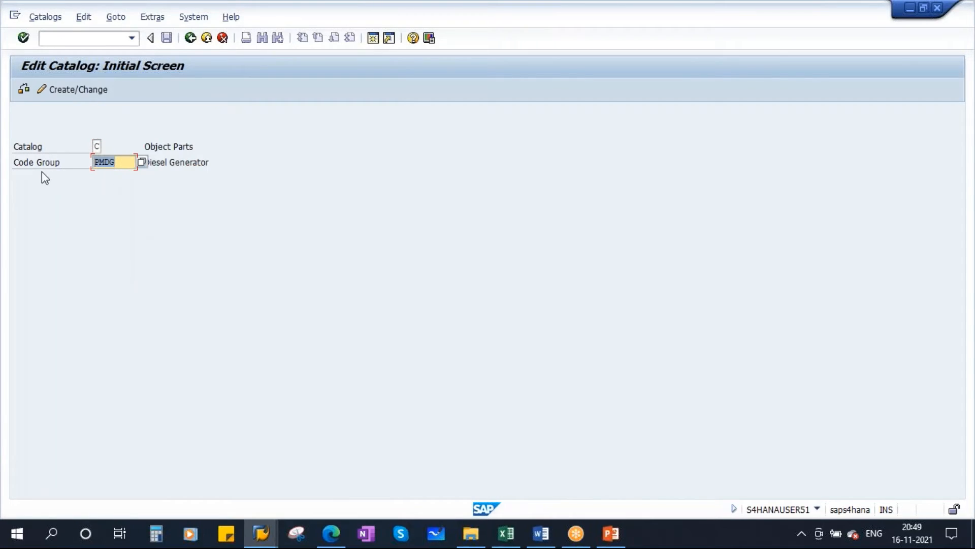
key(Return)
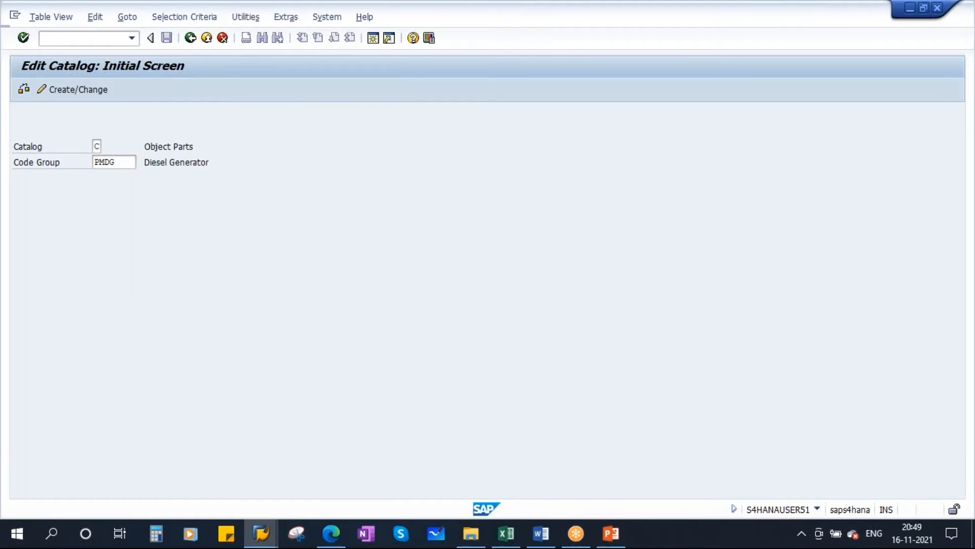
Enter the short text Diesel Generator for Damage code group PMDG and set its status to 2 Released.
click(235, 178)
click(235, 190)
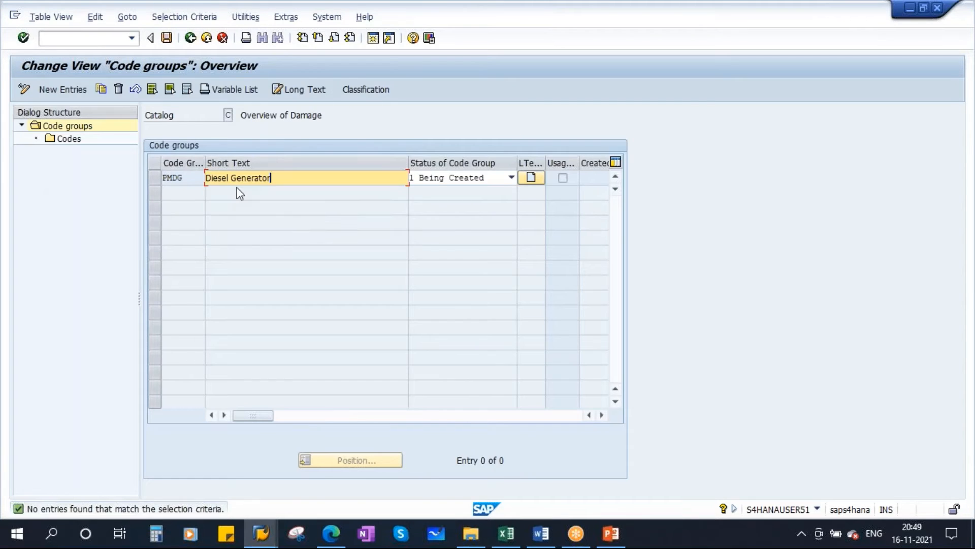
click(447, 178)
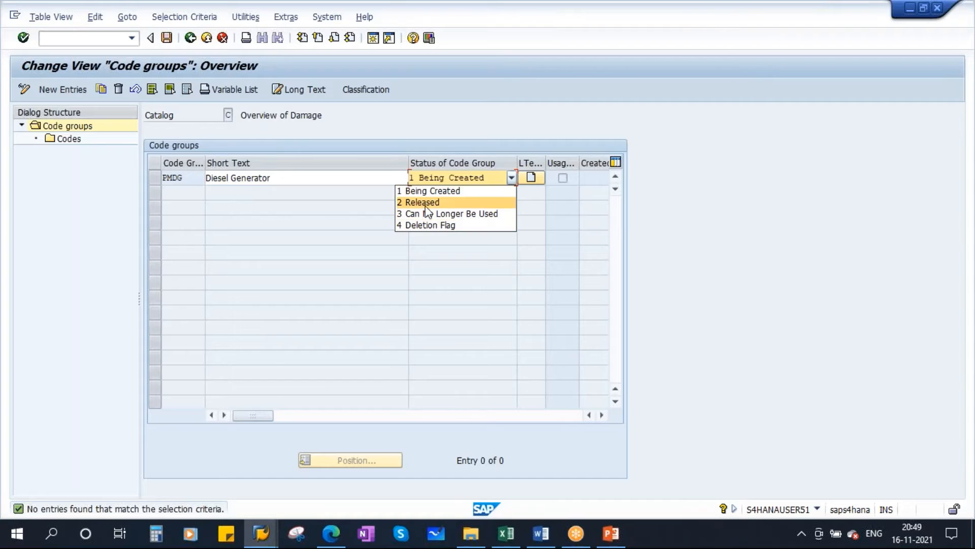
click(425, 204)
key(Return)
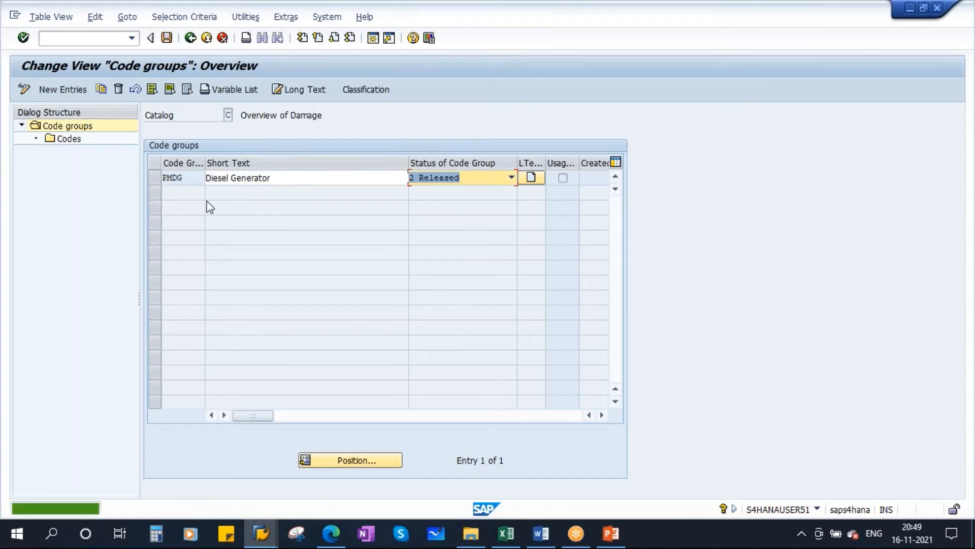
Select code group PMDG in the Damage catalog and open new entries for its codes.
click(155, 178)
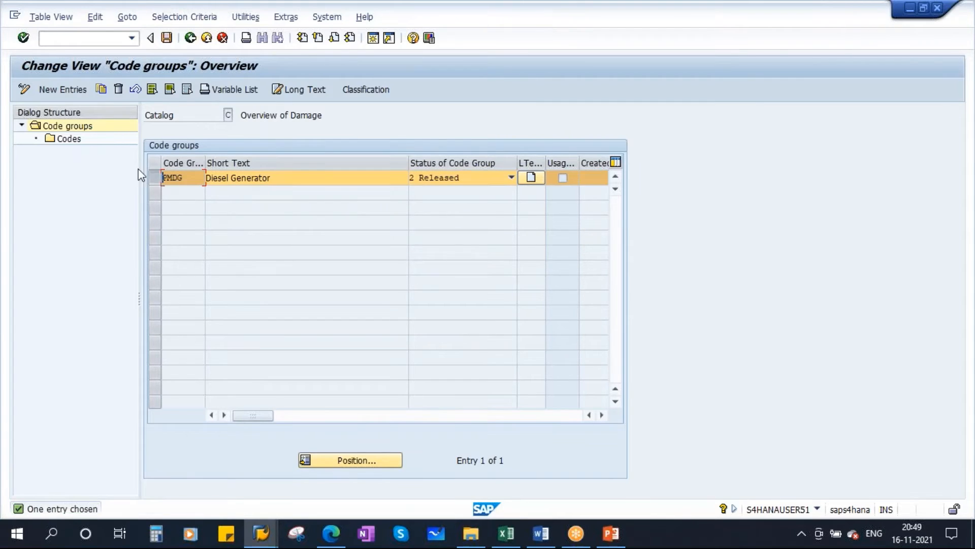
double_click(71, 142)
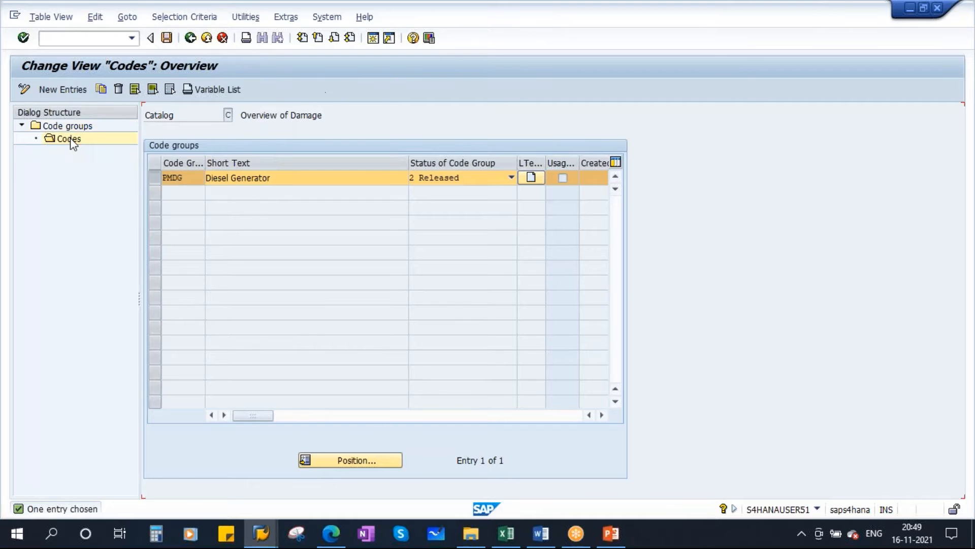
click(54, 92)
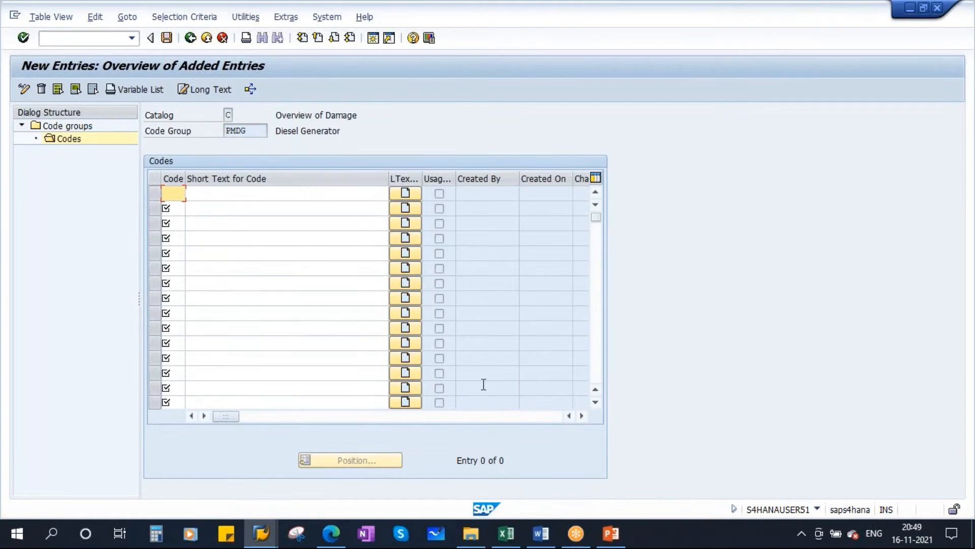
Copy the Damage codes with their texts from the Codes sheet in Catalogs.xls into the SAP code entries, filling rows 0010 to 0150.
click(507, 533)
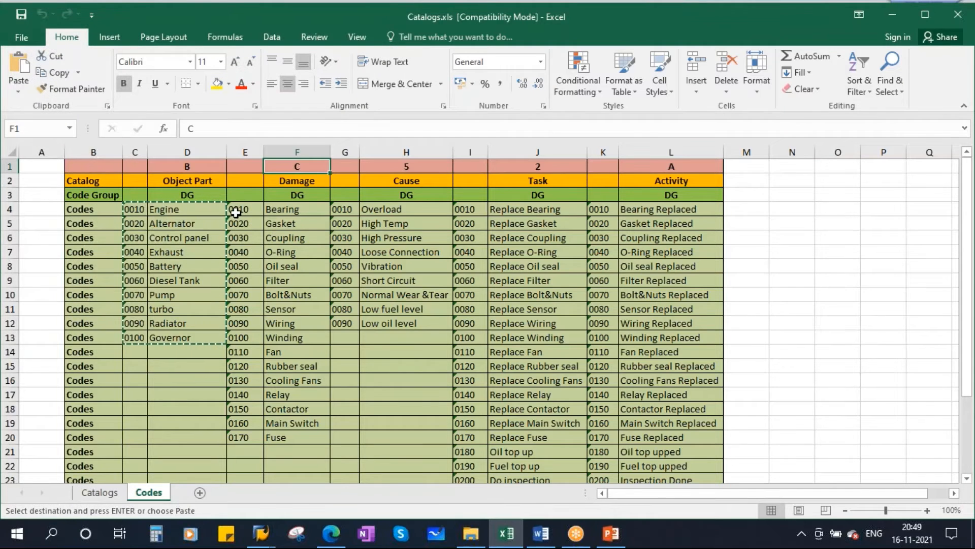
drag(235, 212, 290, 436)
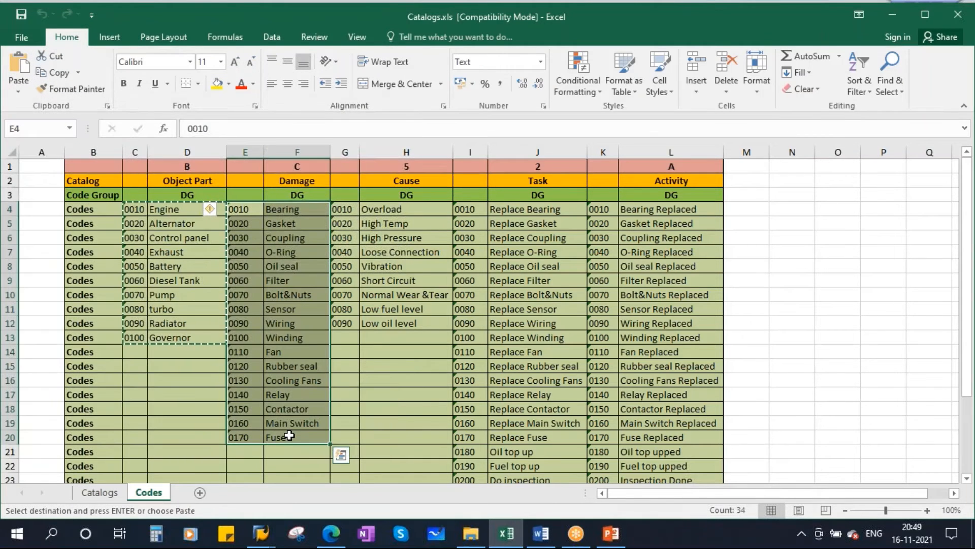
key(ctrl+c)
key(alt+Tab)
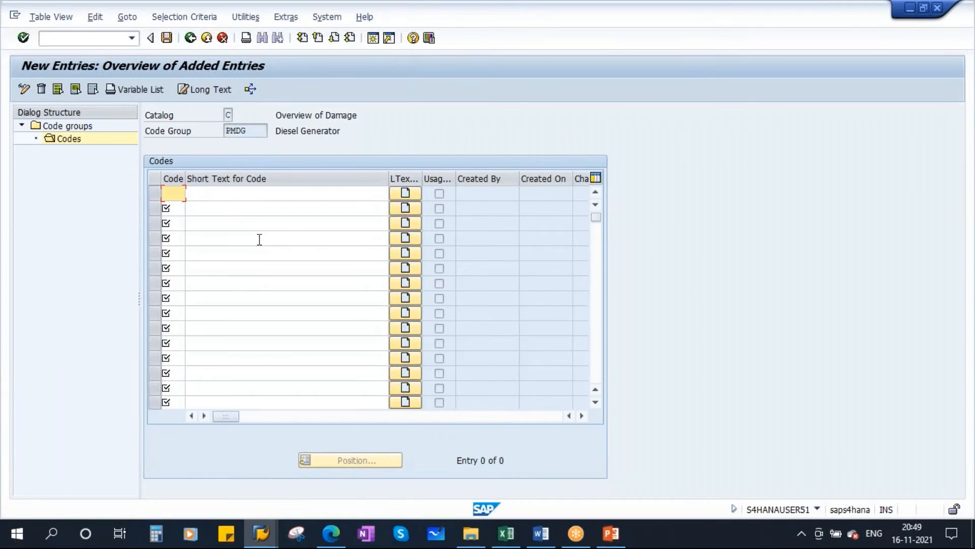
key(ctrl+v)
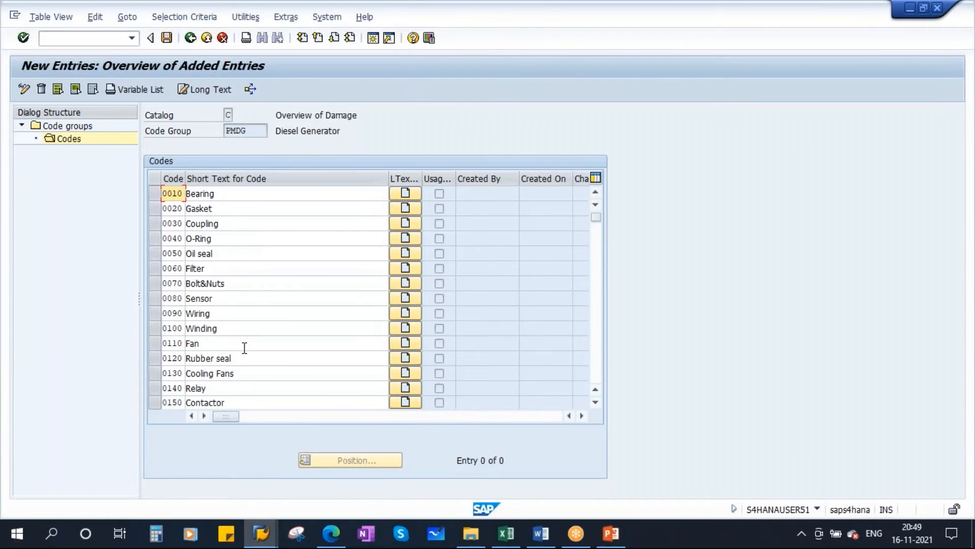
key(Return)
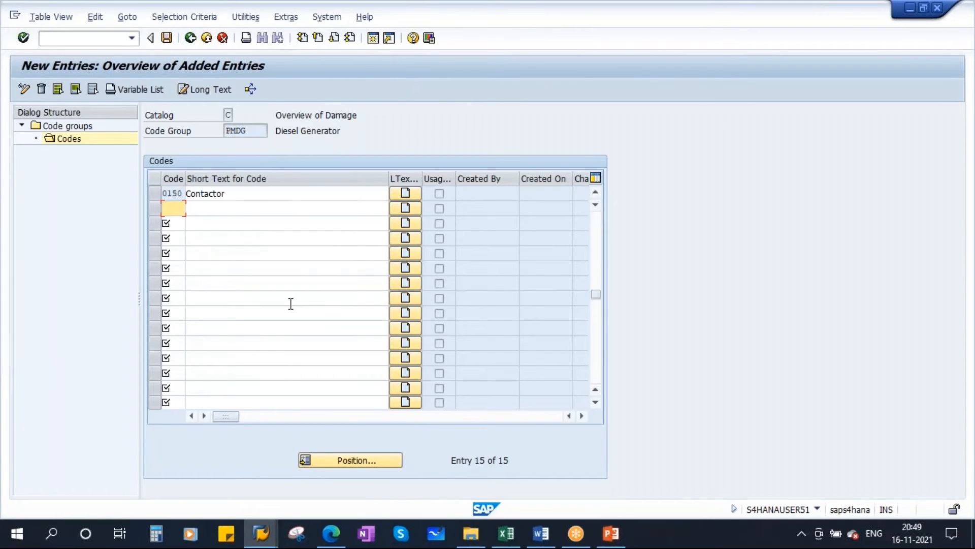
Copy the remaining Damage codes 0160 Main Switch and 0170 Fuse from Catalogs.xls into the SAP rows below 0150.
key(alt+Tab)
drag(244, 424, 301, 435)
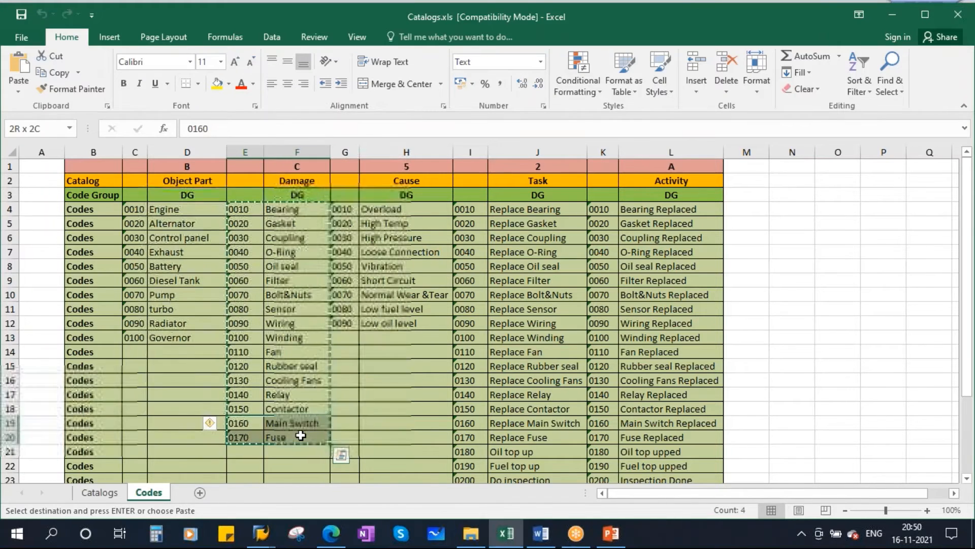
key(ctrl+c)
key(alt+Tab)
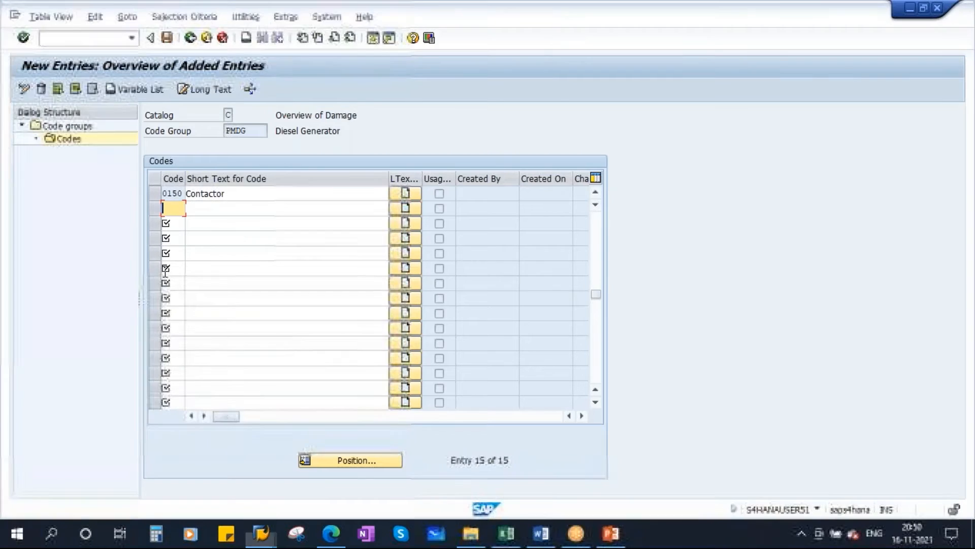
key(ctrl+v)
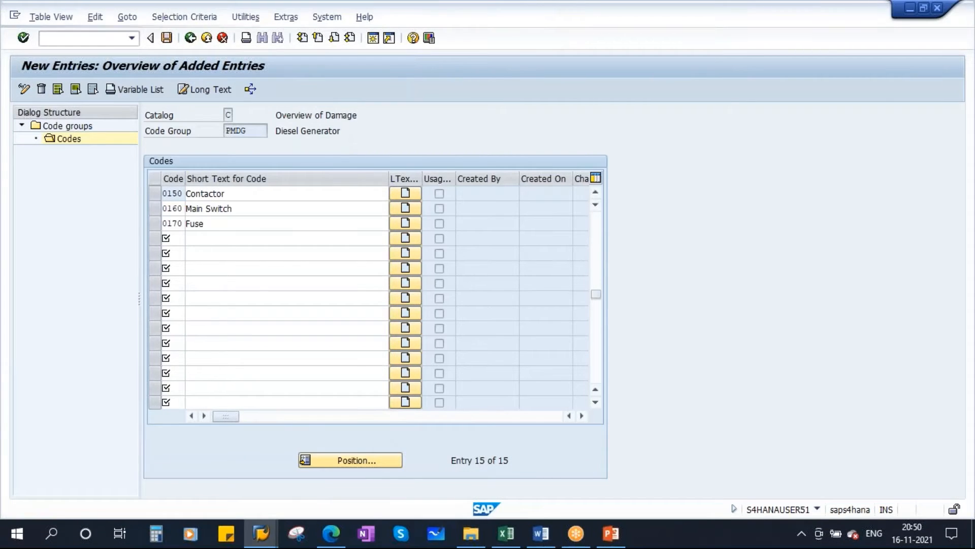
Confirm the new Damage codes and save them to the proposed customizing request PM: Weekday Batch.
key(Return)
click(167, 38)
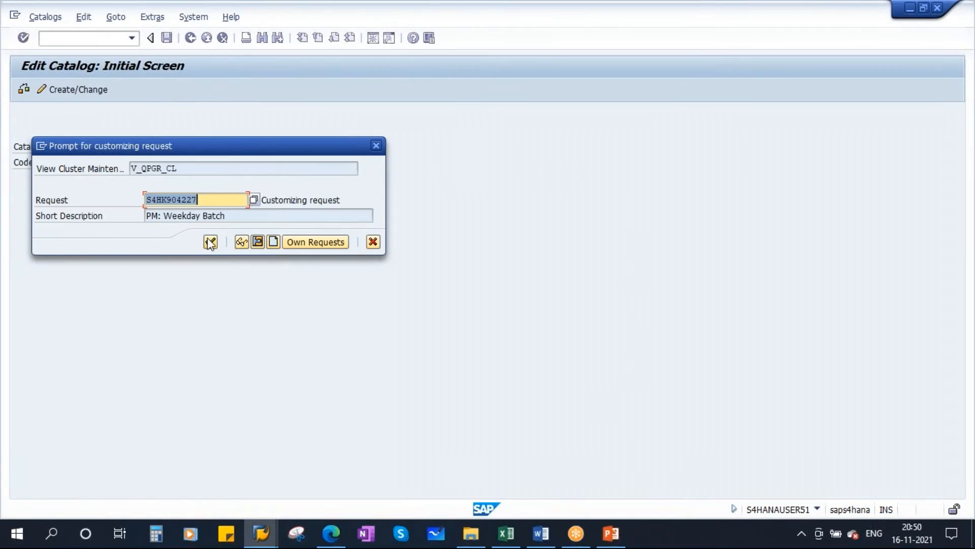
click(211, 243)
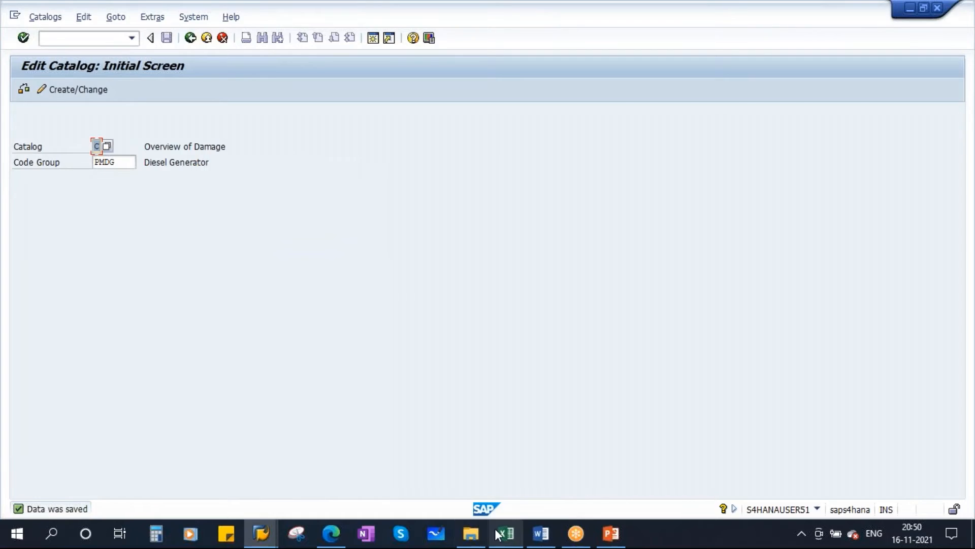
Switch to Catalogs.xls and check the Cause catalog's codes and identifier on the Codes sheet.
click(496, 530)
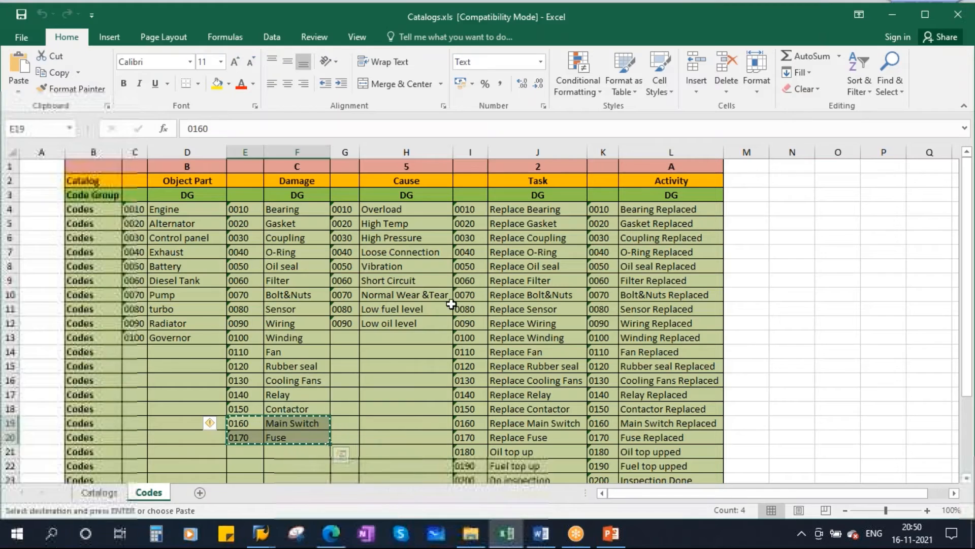
click(392, 208)
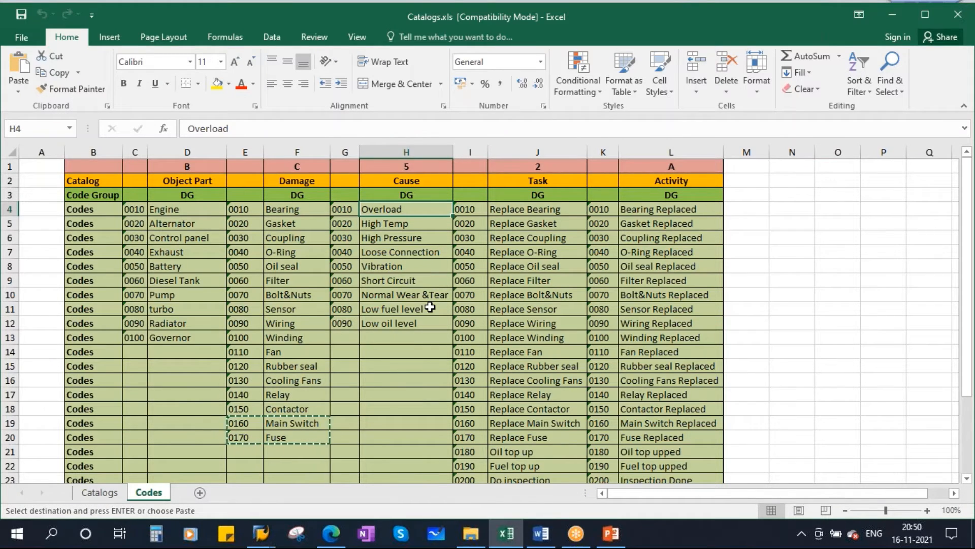
click(398, 225)
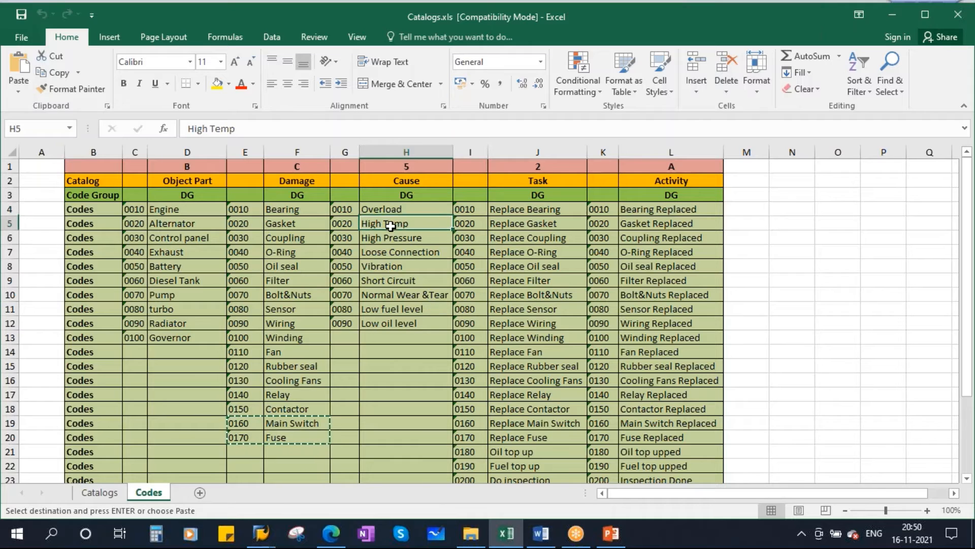
click(391, 239)
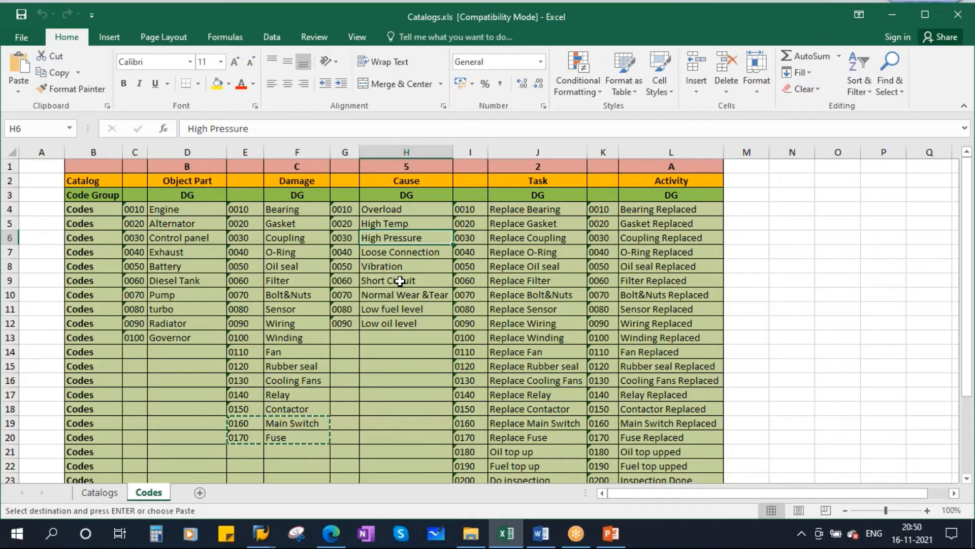
click(397, 254)
click(389, 266)
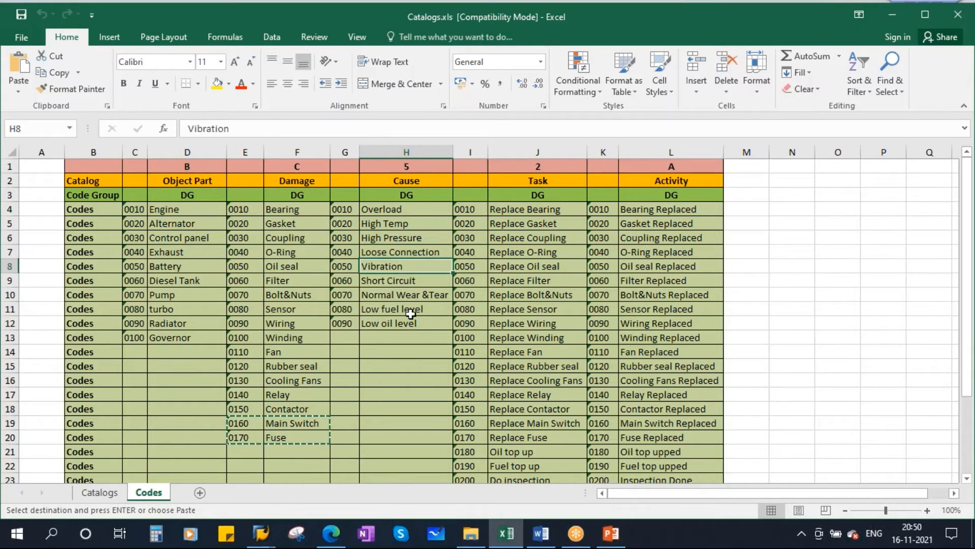
click(411, 180)
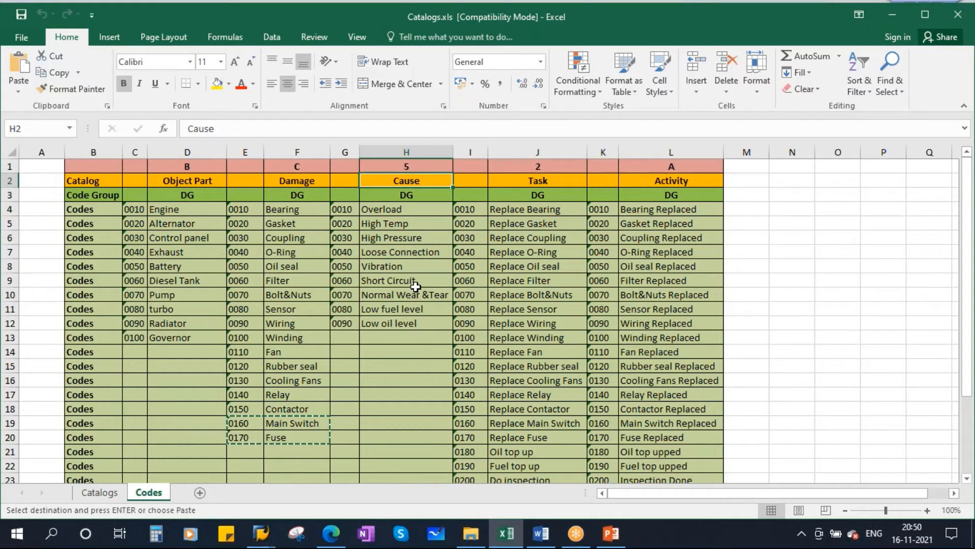
key(Up)
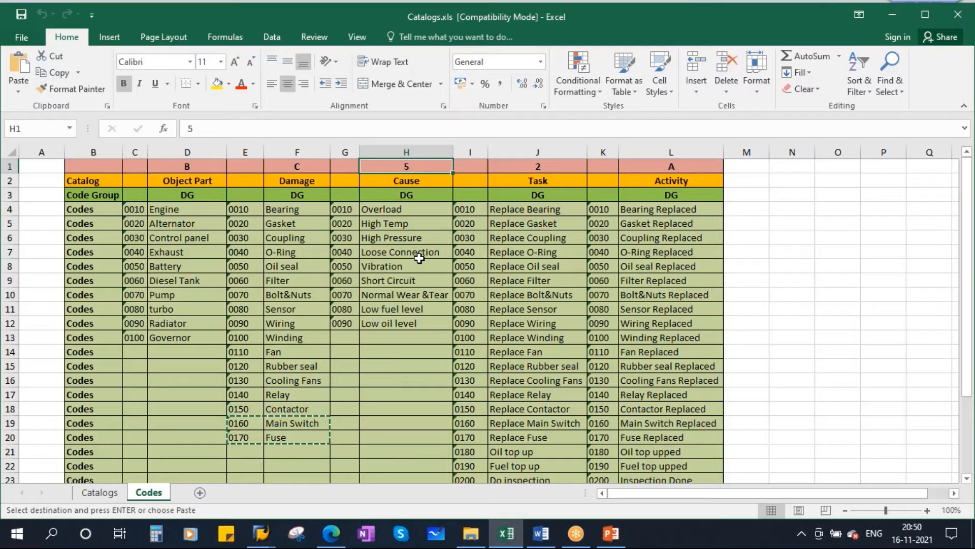
Return to SAP and open catalog 5 (Causes) with code group PMDG for creation.
key(alt+Tab)
click(108, 147)
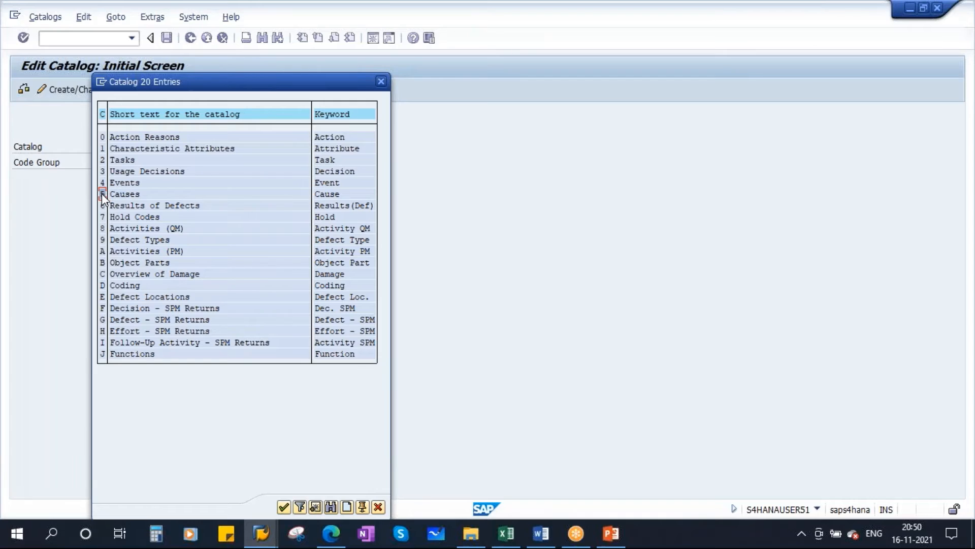
click(127, 195)
double_click(126, 194)
drag(120, 163, 12, 170)
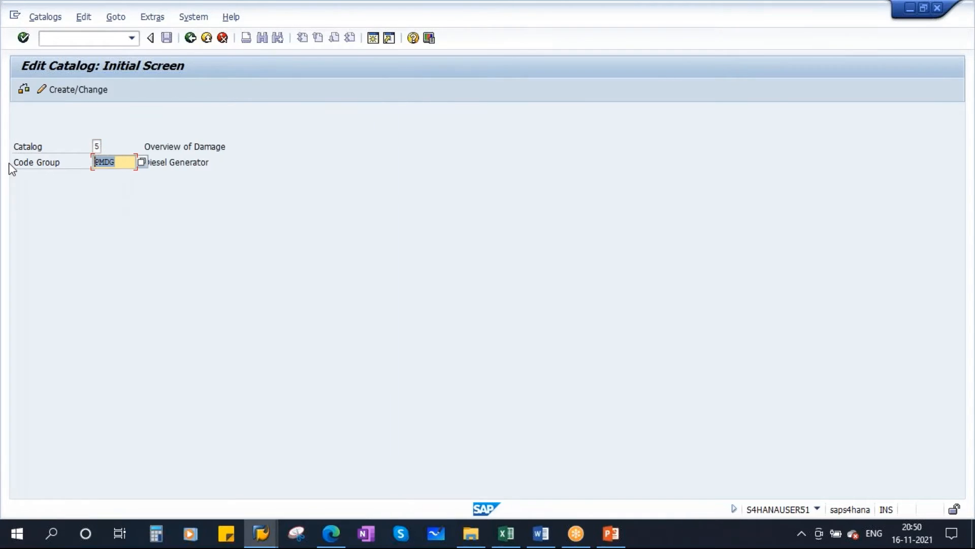
key(Return)
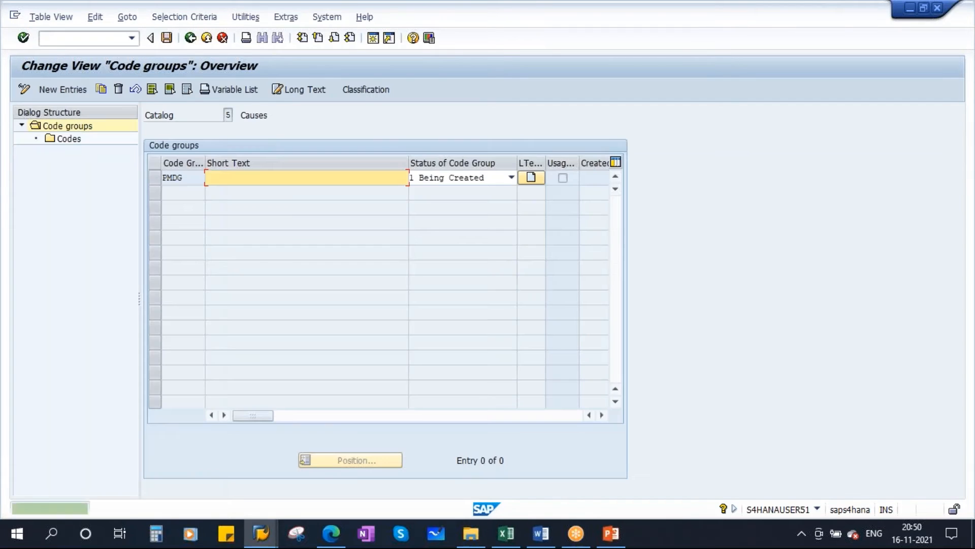
Enter the short text Diesel Generator for Causes code group PMDG and set its status to 2 Released.
click(252, 177)
click(245, 192)
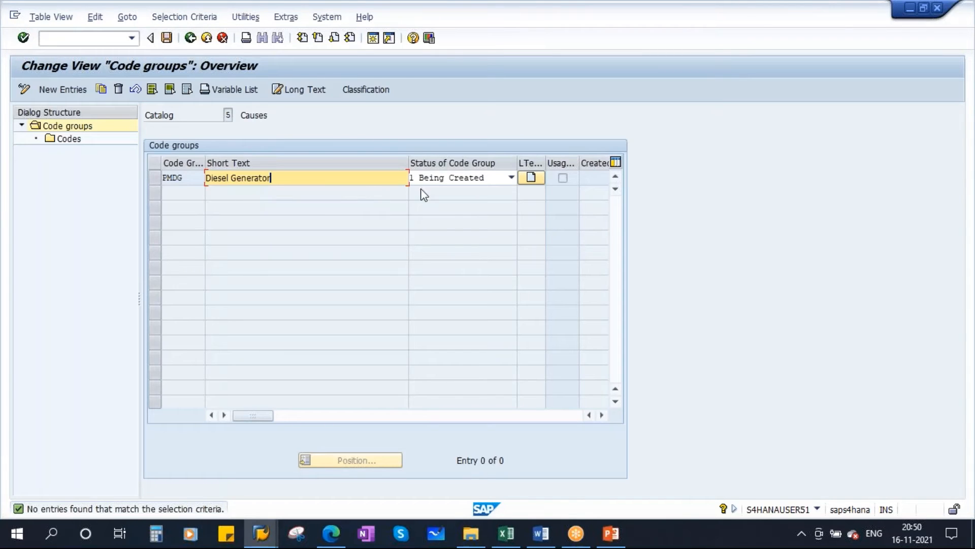
click(451, 180)
click(447, 200)
key(Return)
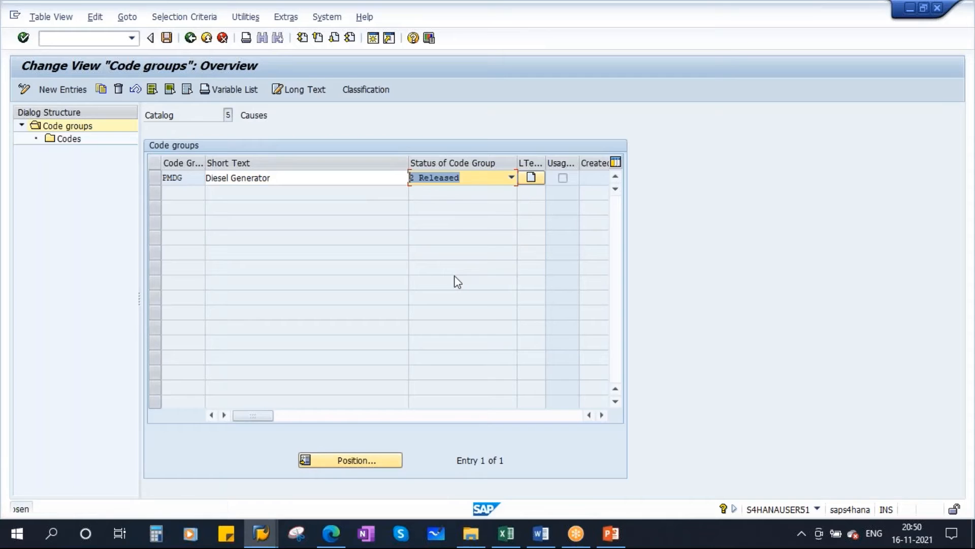
Select code group PMDG in the Causes catalog and open new entries for its codes.
click(155, 177)
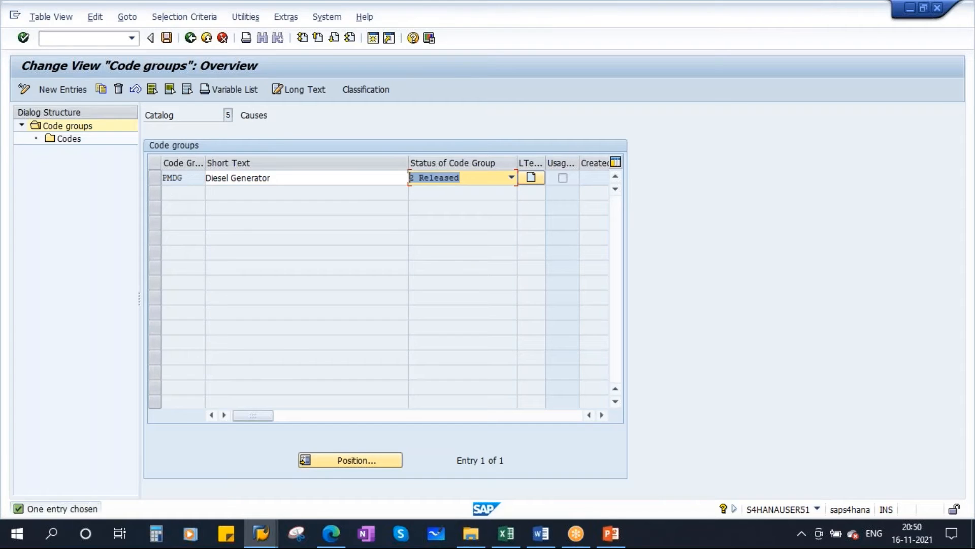
click(64, 139)
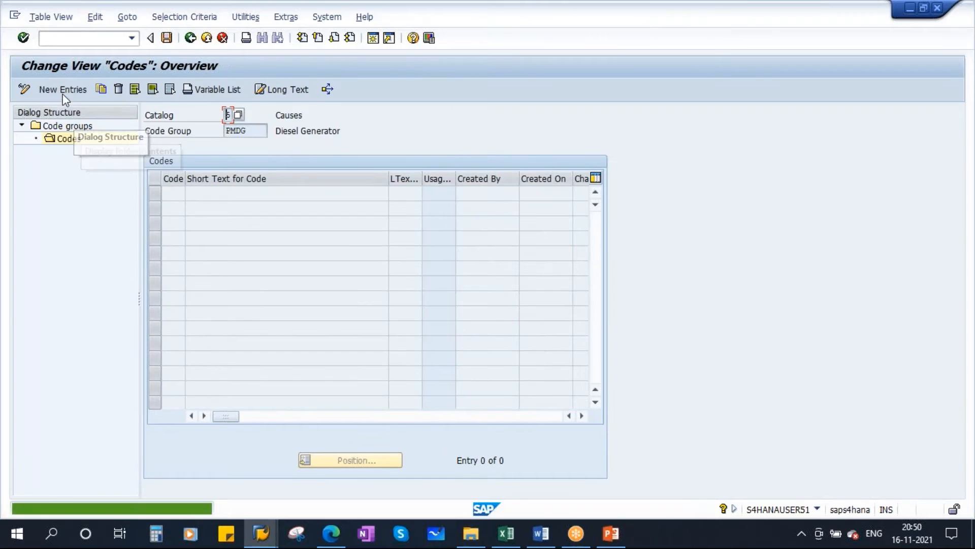
click(58, 88)
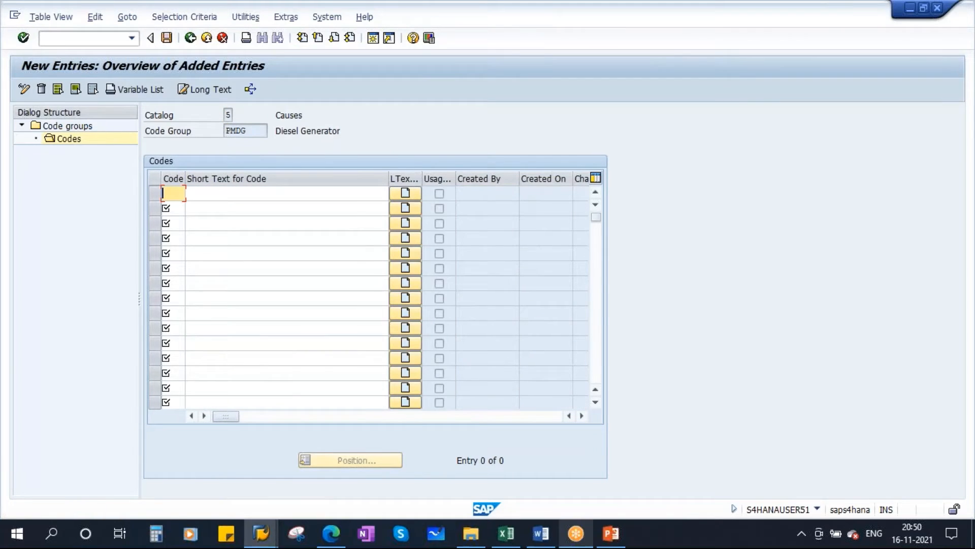
Copy the Cause codes 0010 to 0090 with their texts from the Codes sheet in Catalogs.xls into the new code entries in SAP.
click(506, 533)
click(344, 211)
drag(345, 221, 393, 319)
key(ctrl+c)
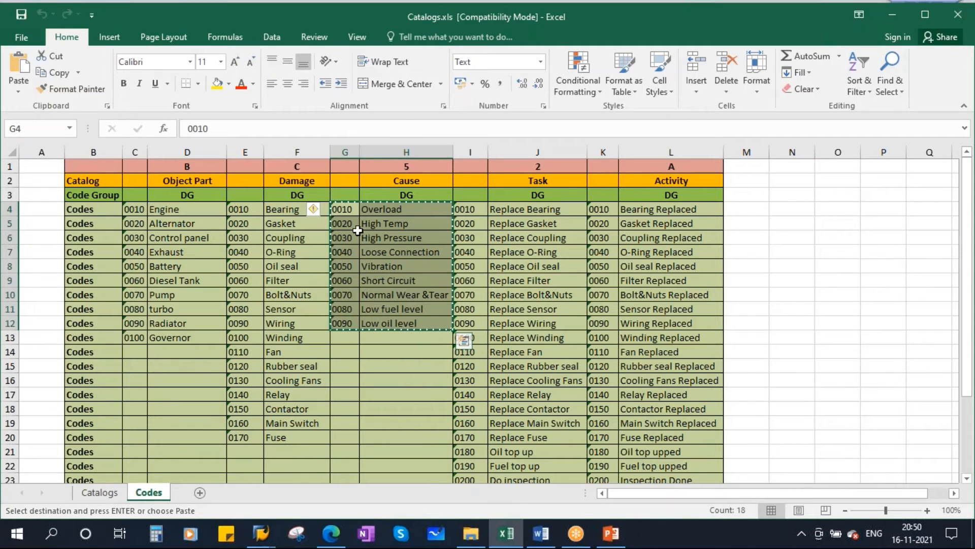
key(alt+Tab)
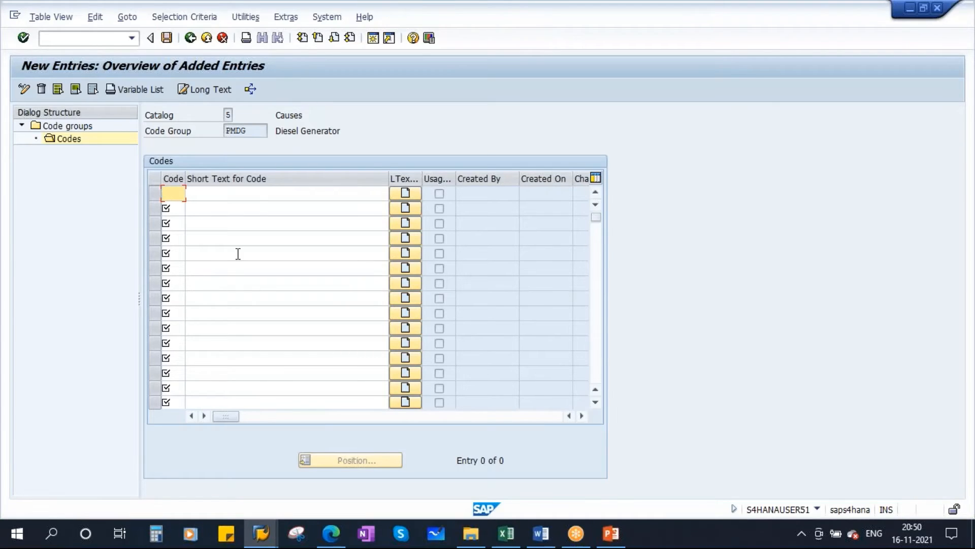
key(ctrl+v)
Save the Causes catalog codes for code group PMDG to customizing request S4HK904227.
key(Return)
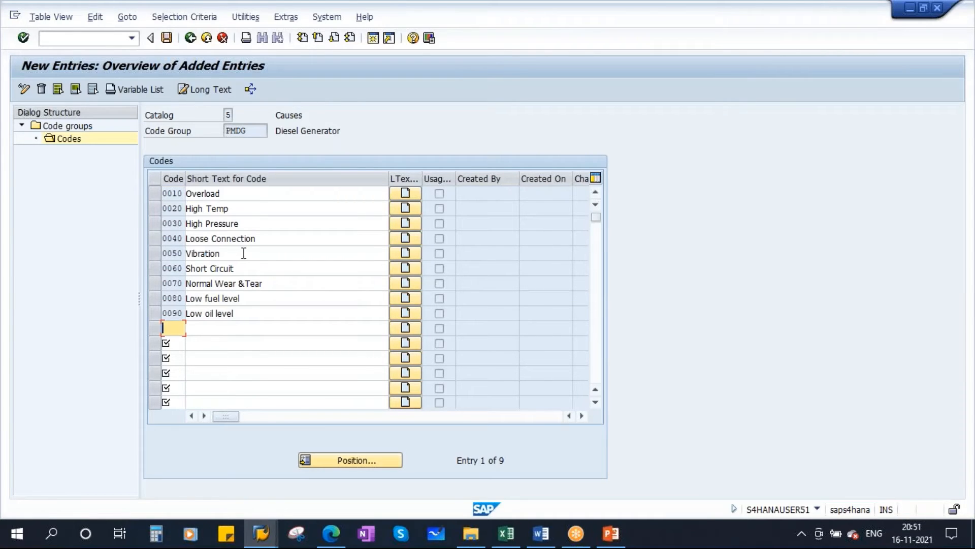
click(167, 38)
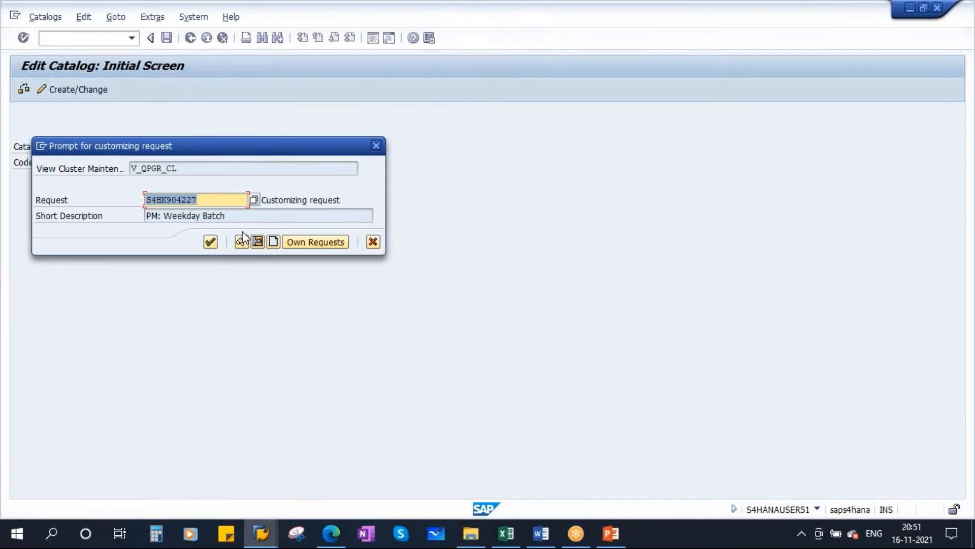
click(209, 244)
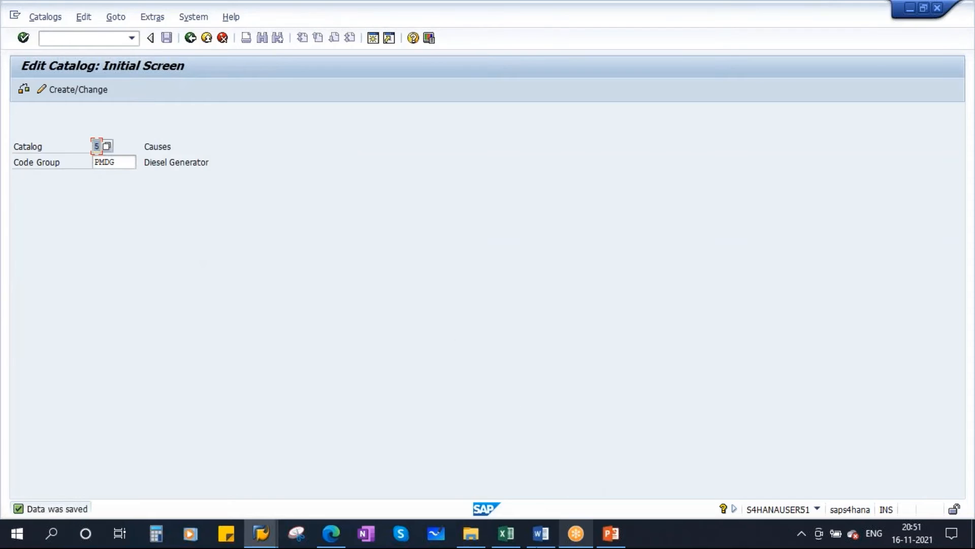
Look up the Task catalog in Catalogs.xls, and open catalog 2 (Tasks) with code group PMDG in SAP for creation.
click(503, 533)
click(548, 181)
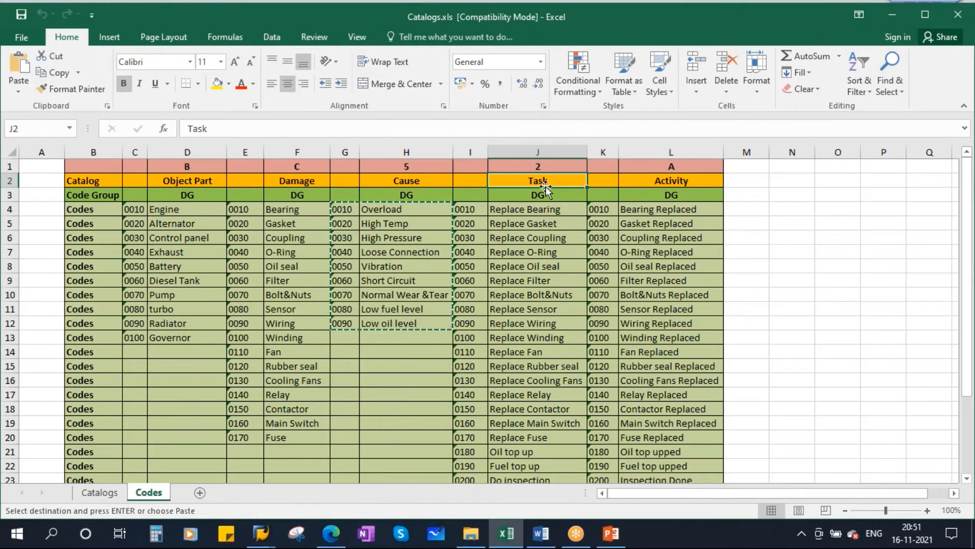
click(539, 168)
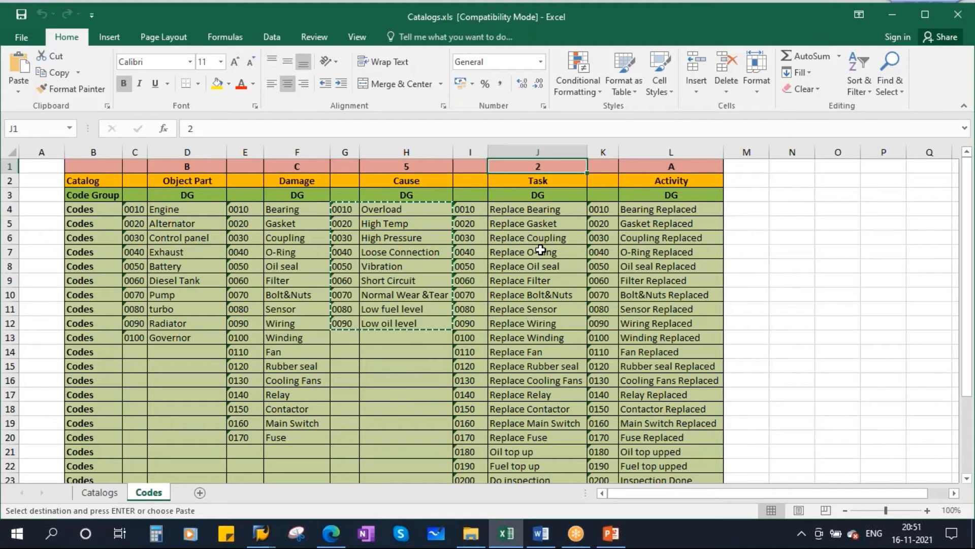
key(alt+Tab)
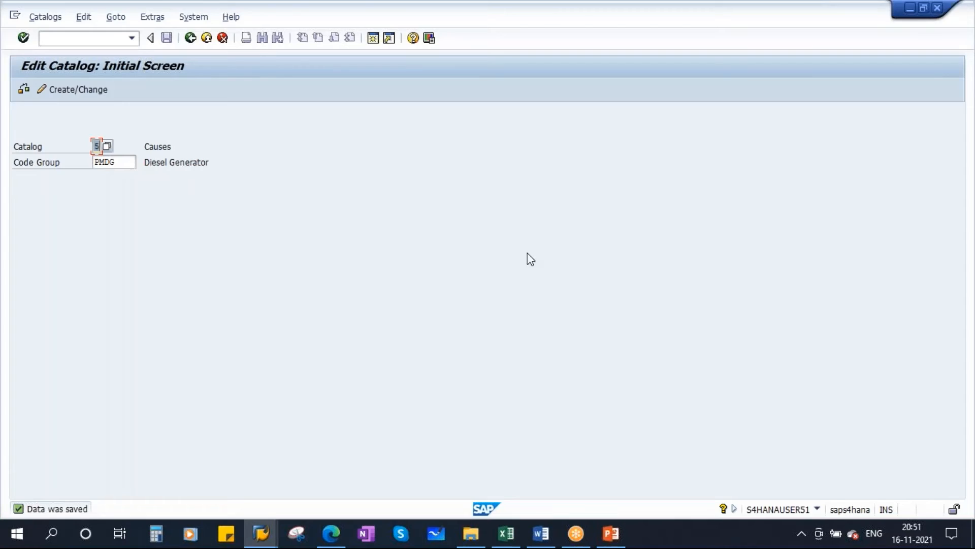
click(107, 147)
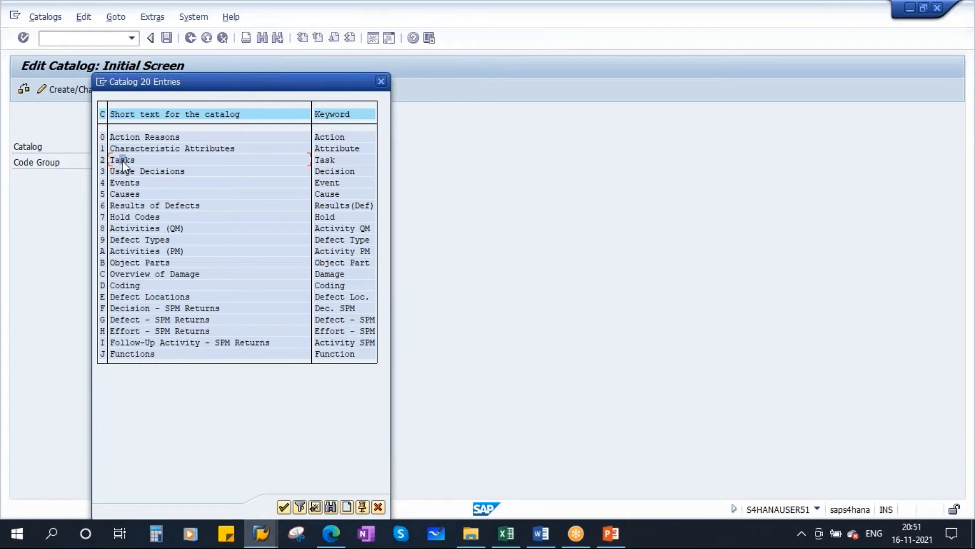
double_click(123, 160)
key(Tab)
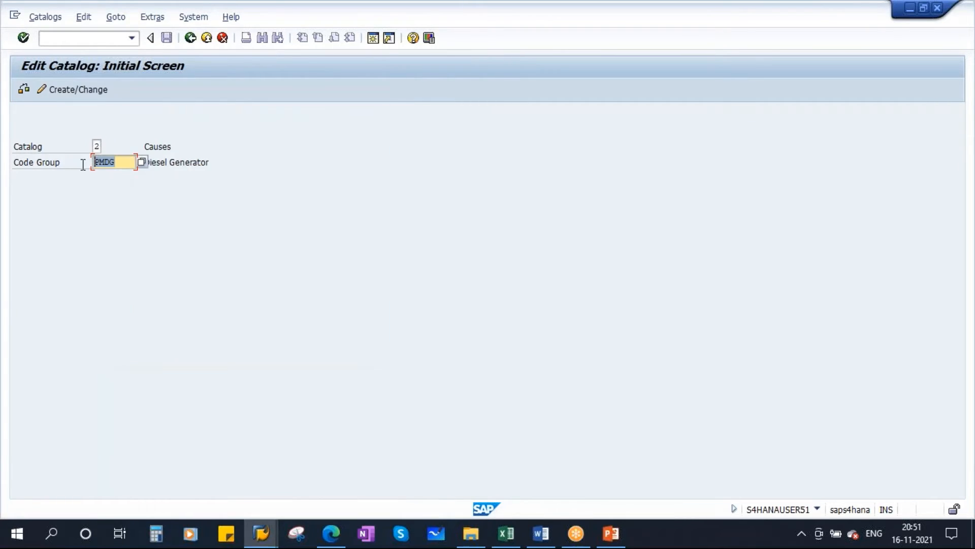
key(Return)
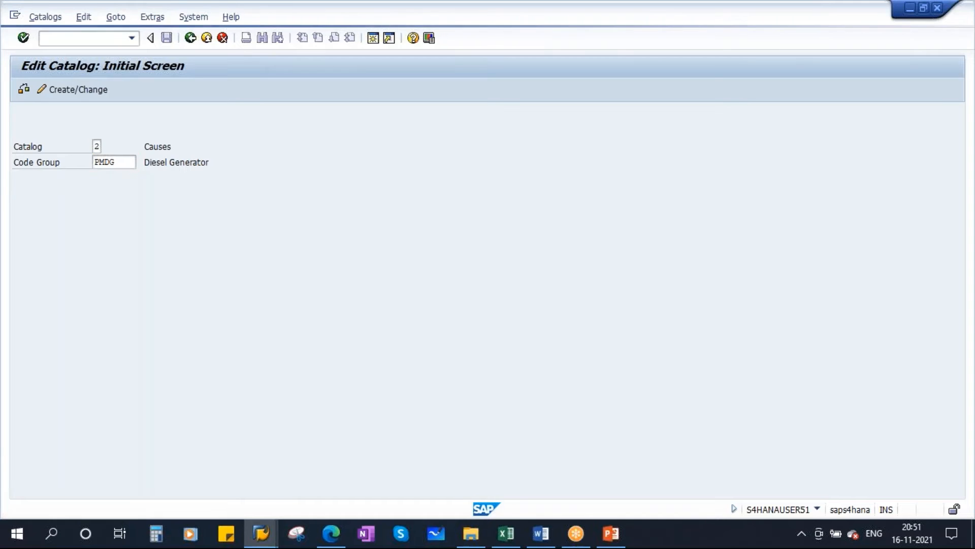
Enter the short text Diesel Generator for Tasks code group PMDG and set its status to 2 Released.
click(307, 181)
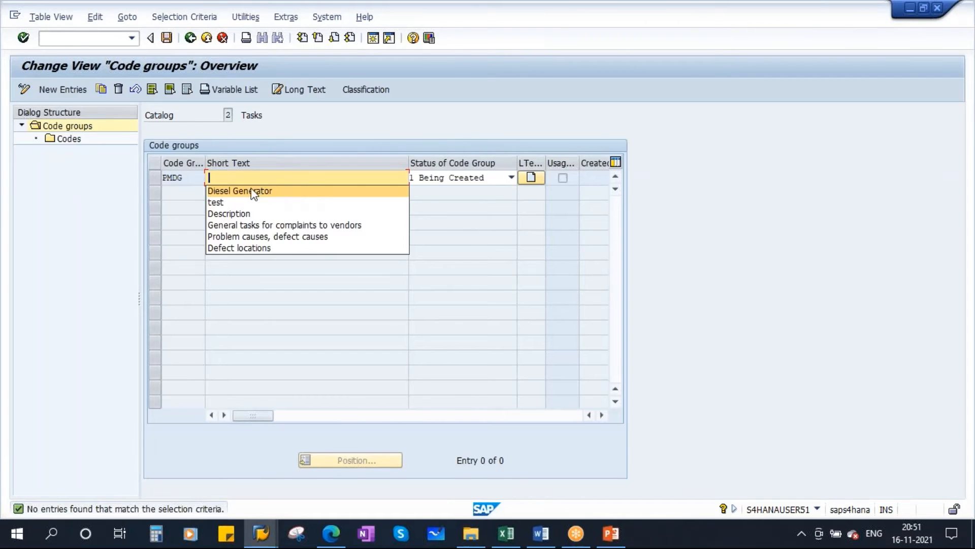
click(256, 190)
click(449, 178)
click(422, 202)
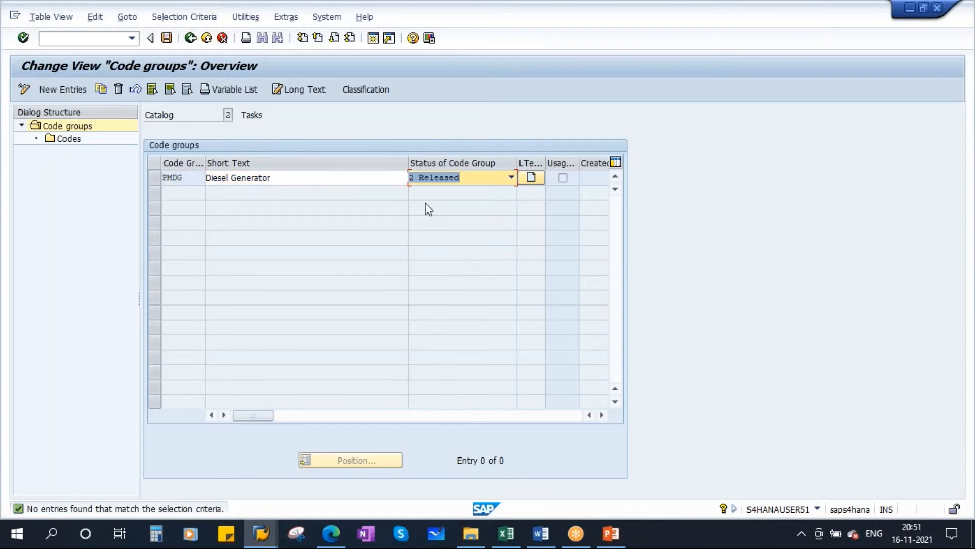
Select code group PMDG in the Tasks catalog and open new entries for its codes.
click(155, 178)
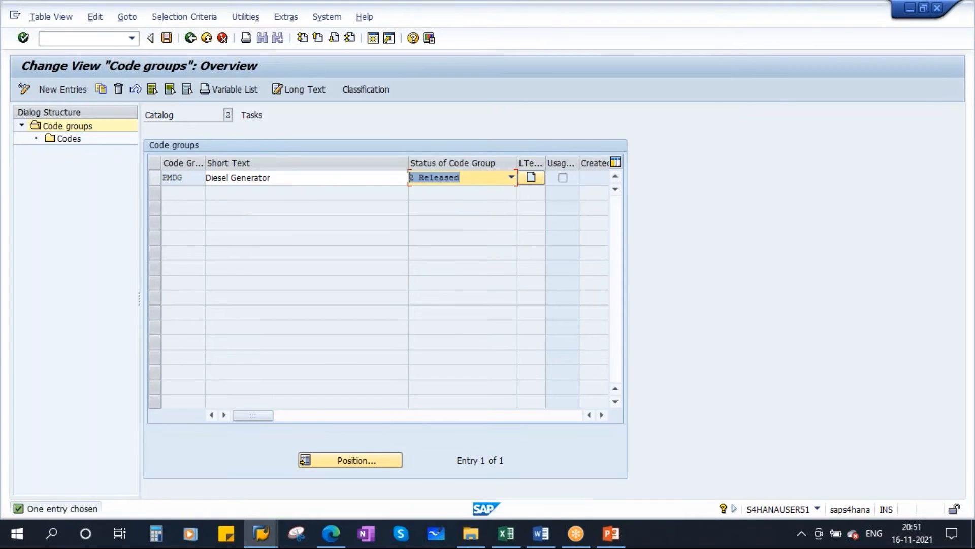
double_click(68, 139)
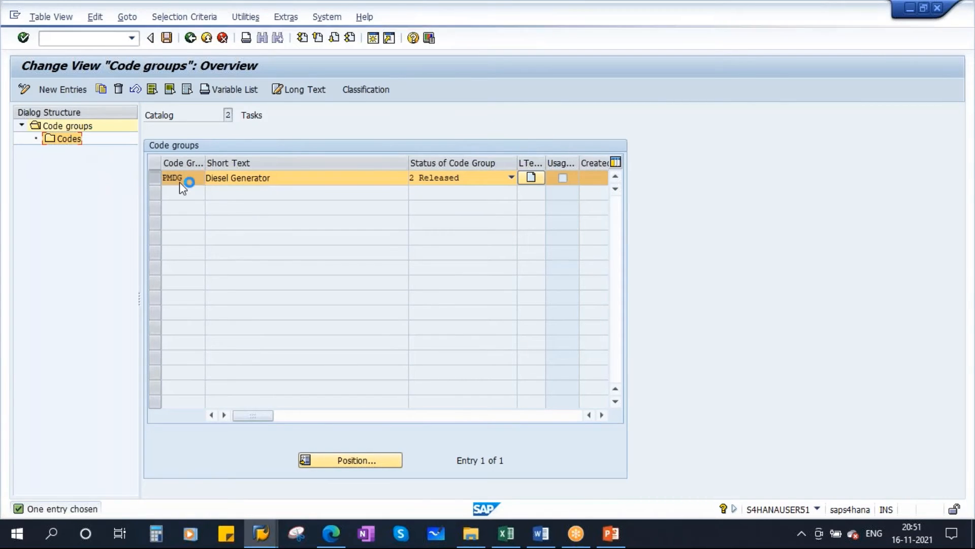
click(63, 89)
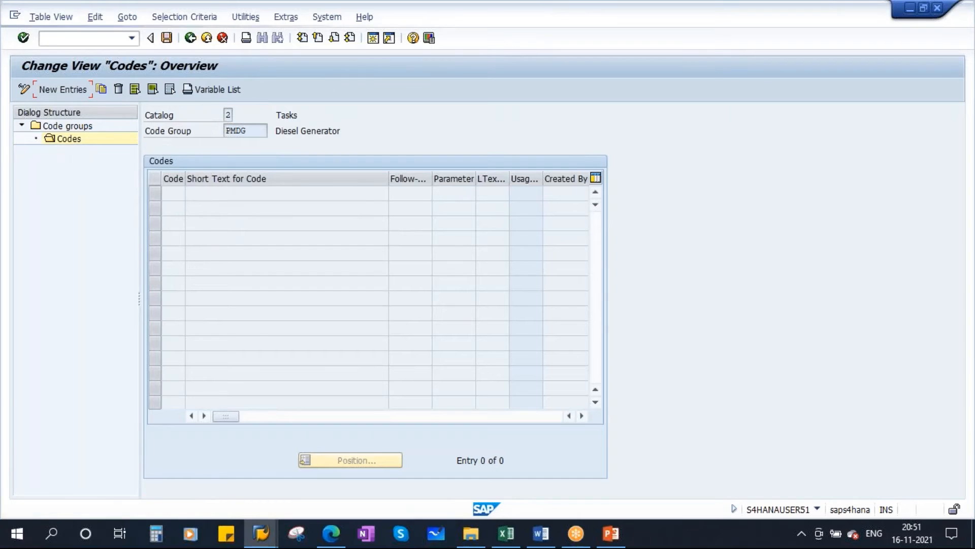
Copy the Task codes from 0010 onward with their texts from Catalogs.xls and fill the new SAP code entries through 0150.
click(505, 533)
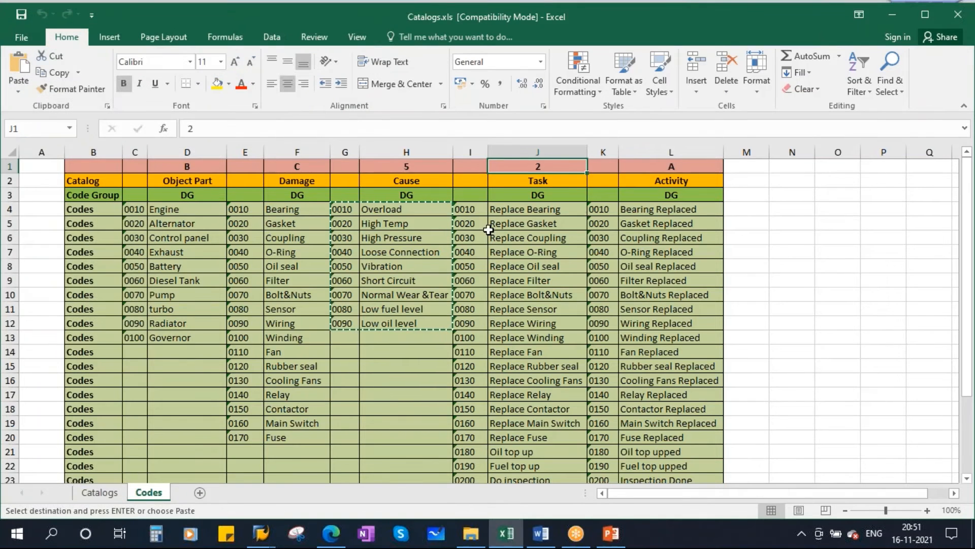
drag(464, 209, 522, 453)
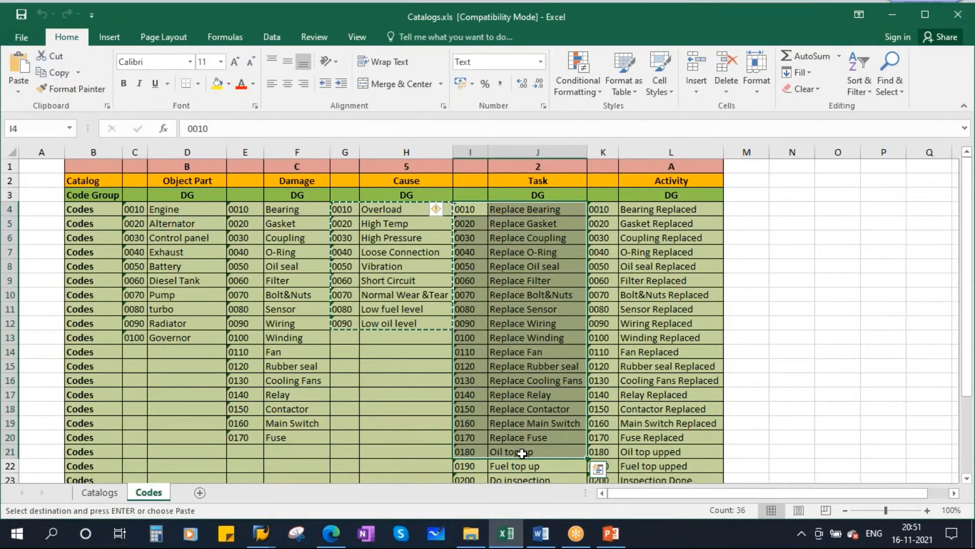
key(ctrl+c)
key(alt+Tab)
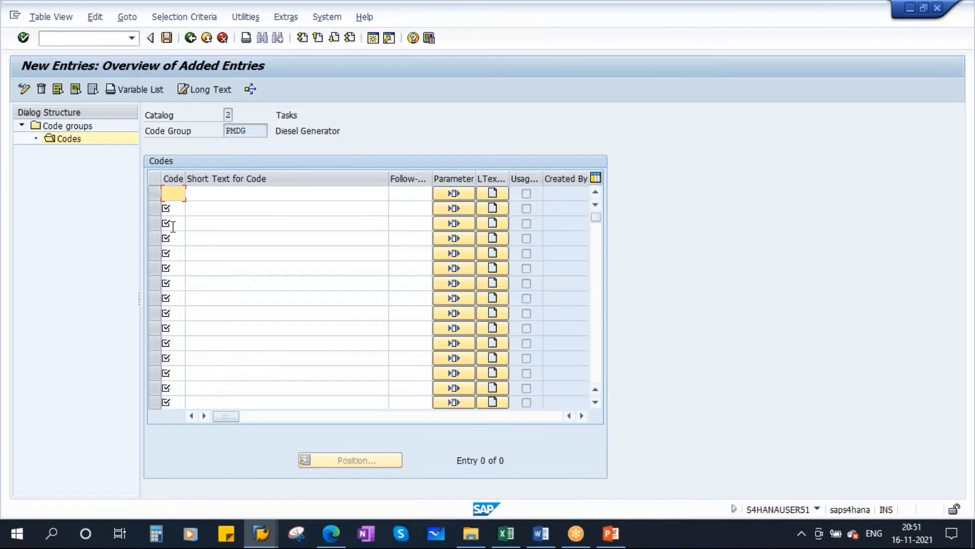
key(ctrl+v)
key(Return)
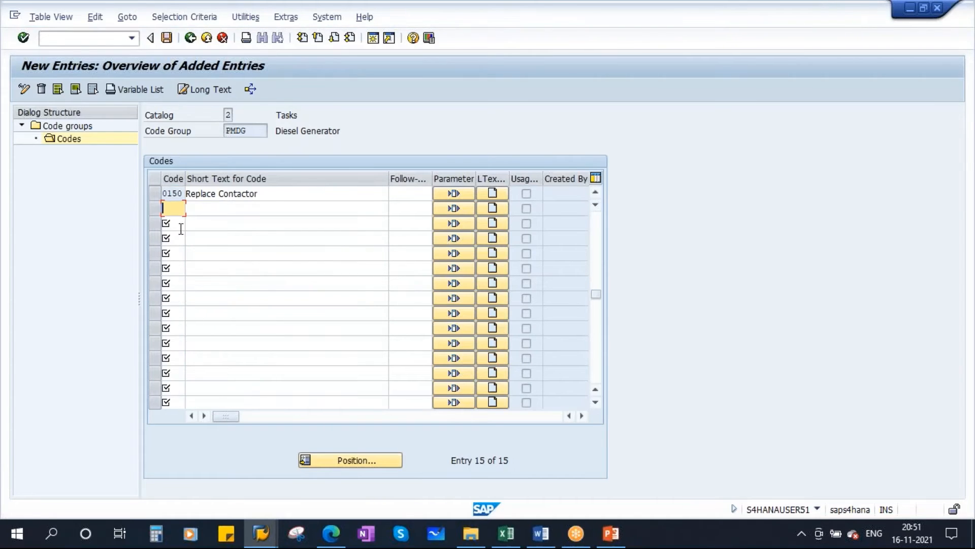
Add the remaining Task codes 0160 to 0200 from Catalogs.xls below code 0150 in SAP and save the Tasks catalog to the customizing request.
click(506, 534)
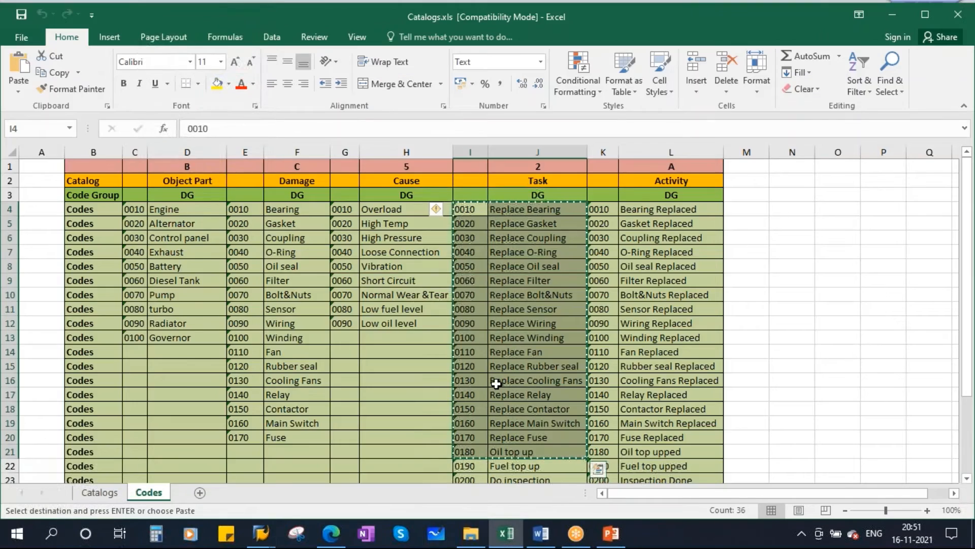
scroll(497, 381, down, 1)
drag(462, 335, 546, 393)
key(ctrl+c)
key(alt+Tab)
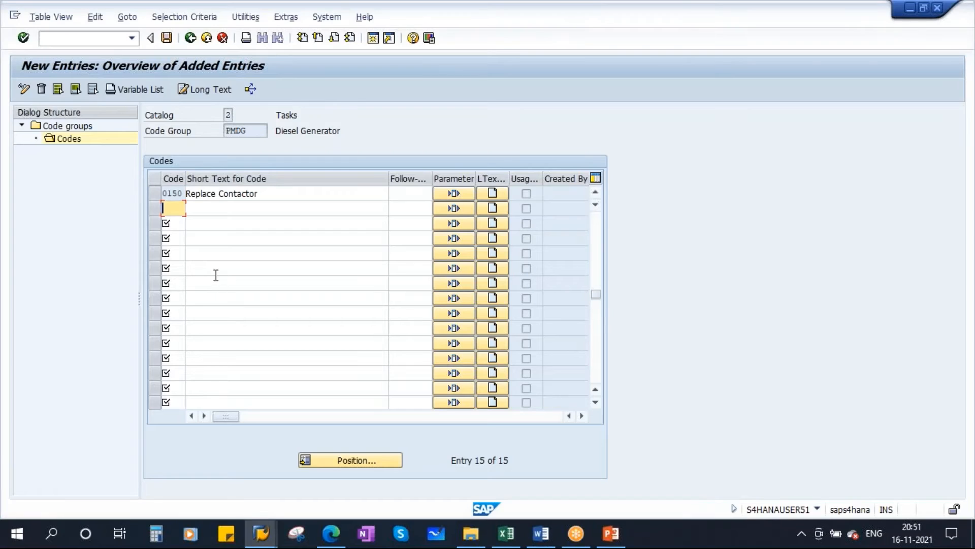
key(ctrl+v)
key(Return)
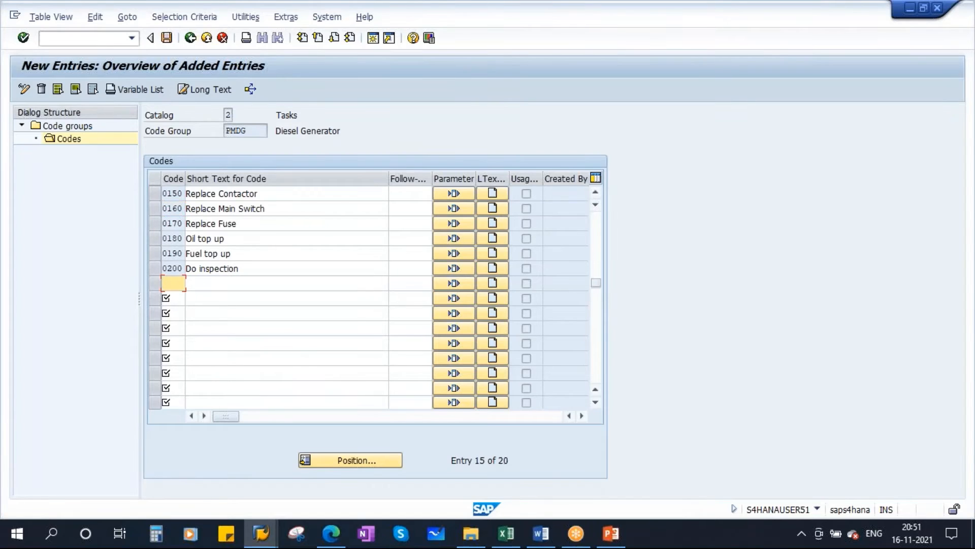
click(166, 38)
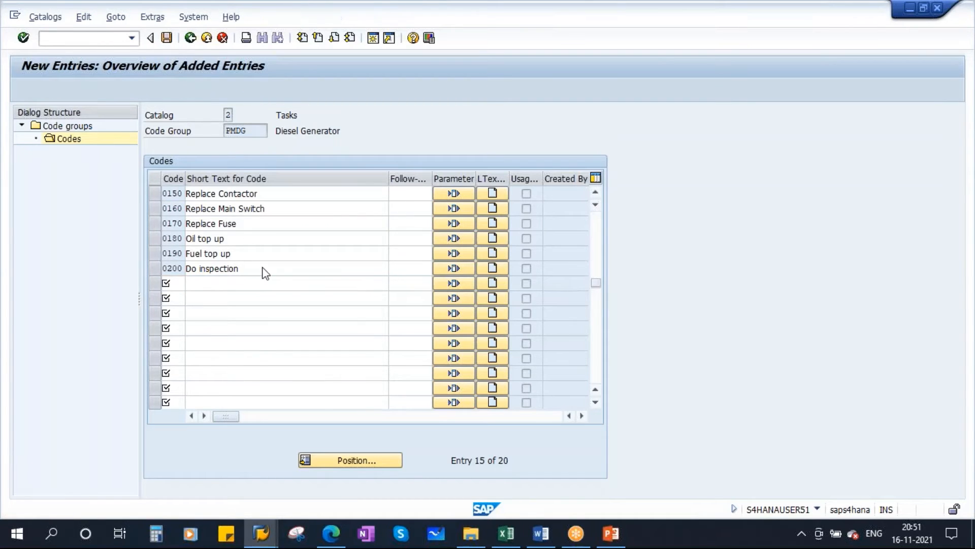
click(210, 243)
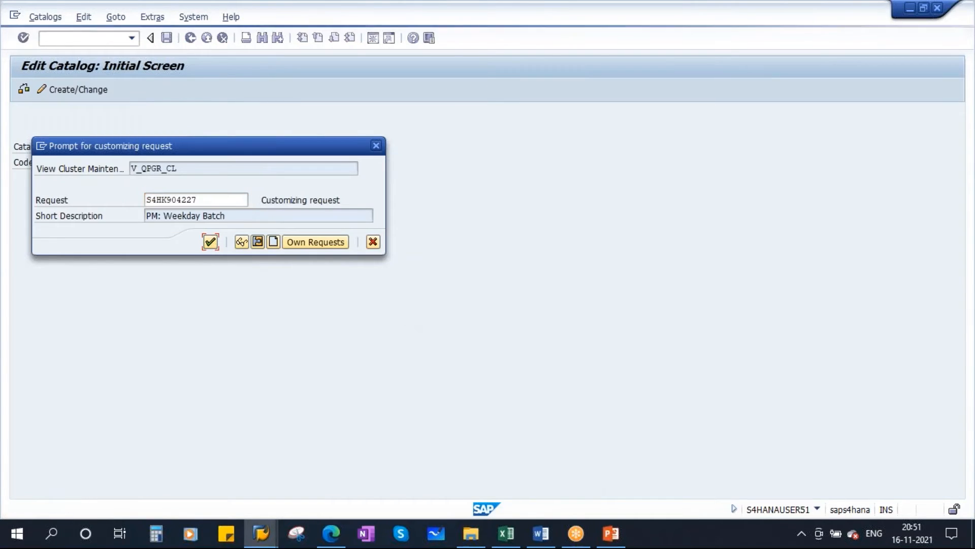
Review the Activity catalog in Catalogs.xls, and open catalog A (Activities (PM)) with code group PMDG in SAP for creation.
click(506, 533)
scroll(664, 169, up, 2)
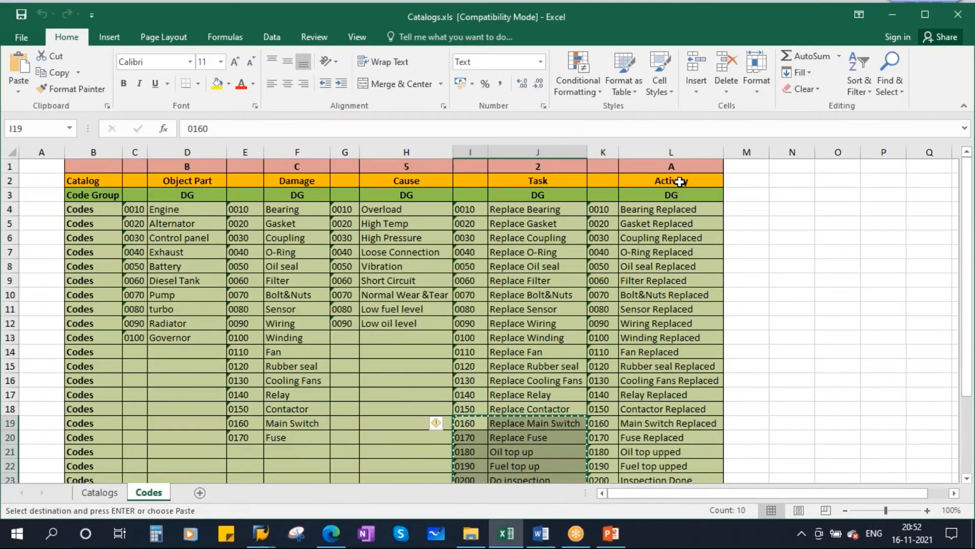
click(679, 181)
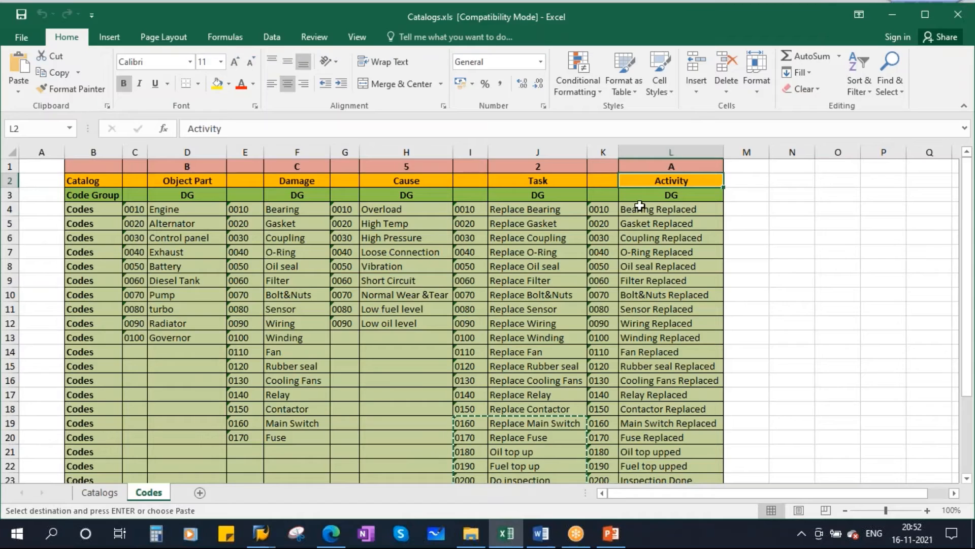
click(654, 213)
click(666, 226)
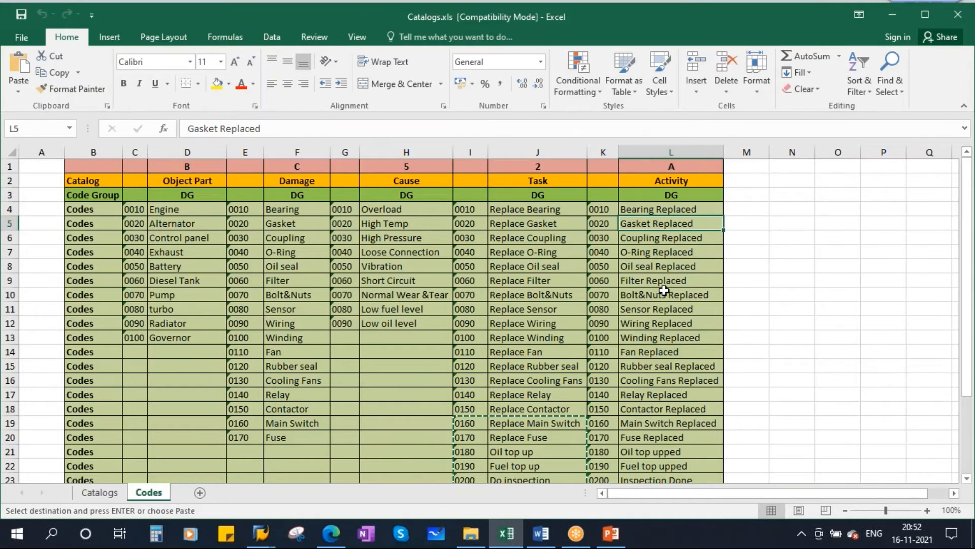
click(675, 166)
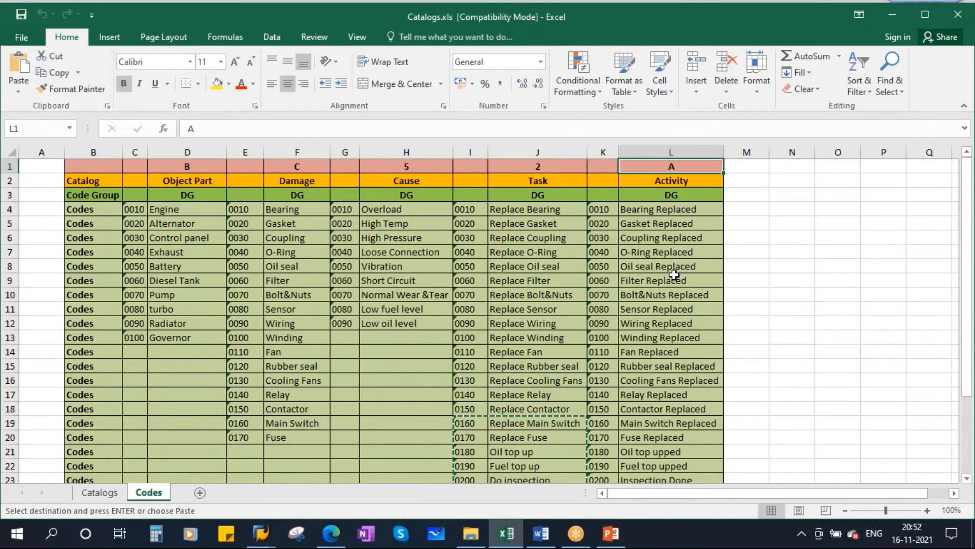
key(alt+Tab)
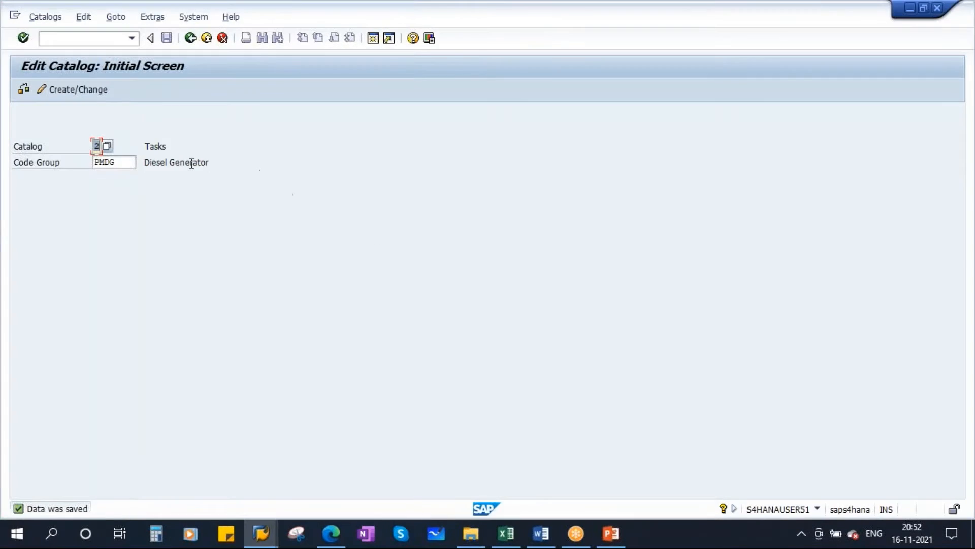
click(106, 146)
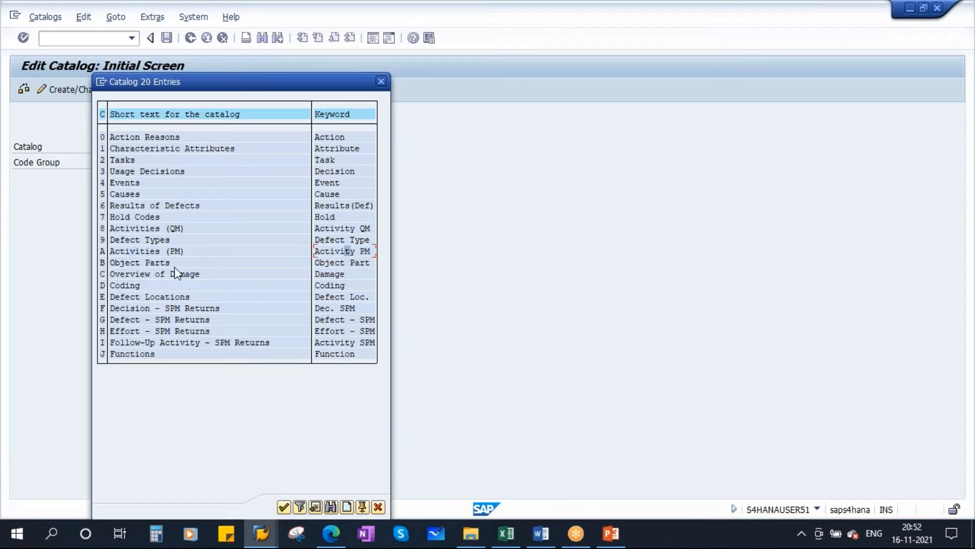
double_click(126, 251)
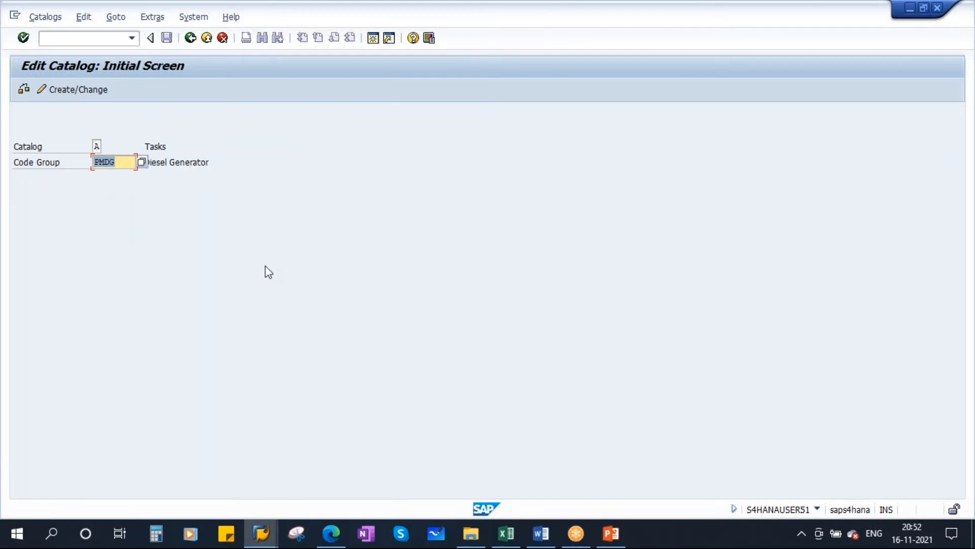
key(Return)
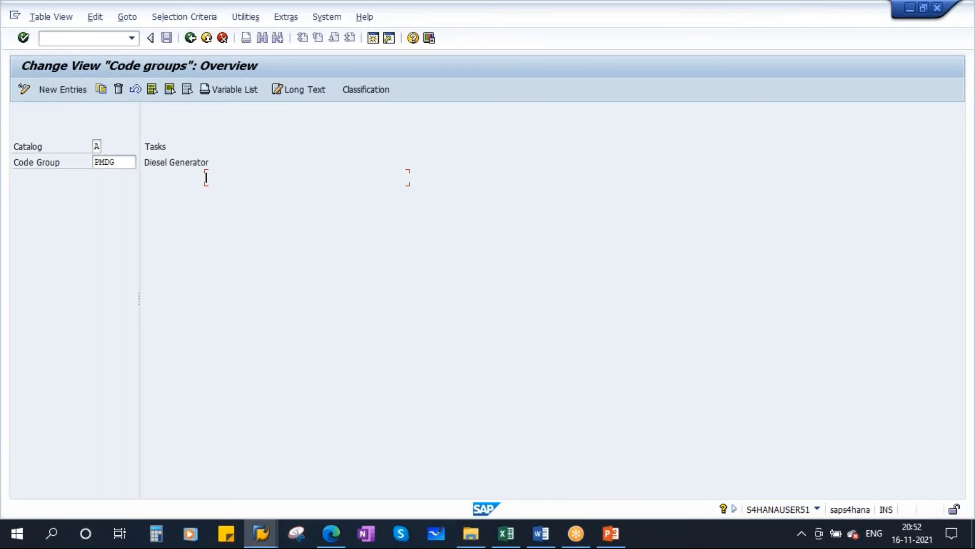
Enter the short text Diesel Generator for Activities (PM) code group PMDG and set its status to 2 Released.
click(260, 196)
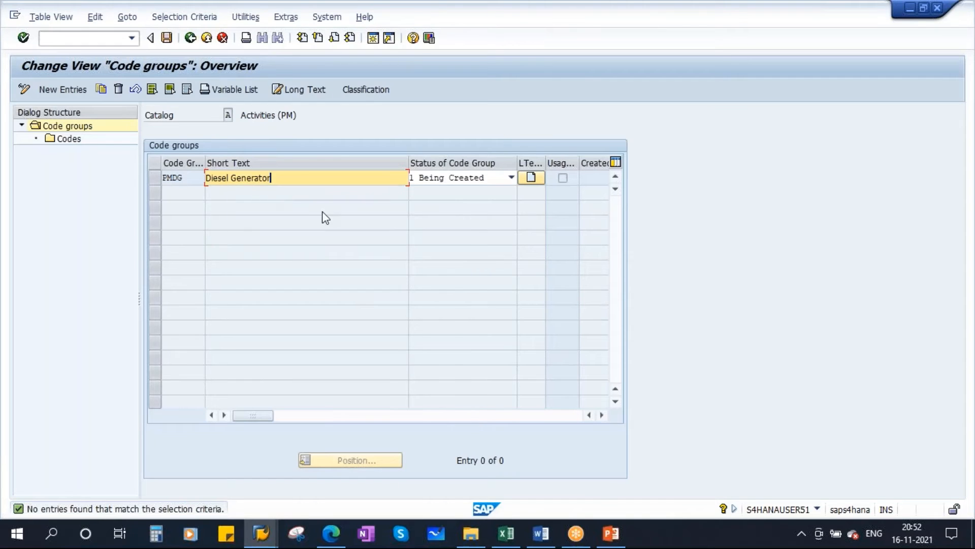
click(446, 184)
click(433, 201)
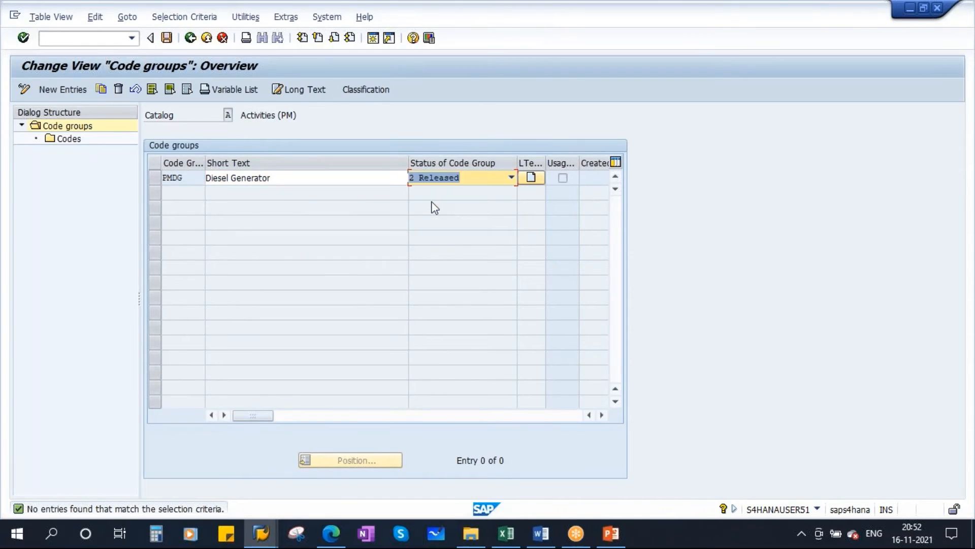
key(Return)
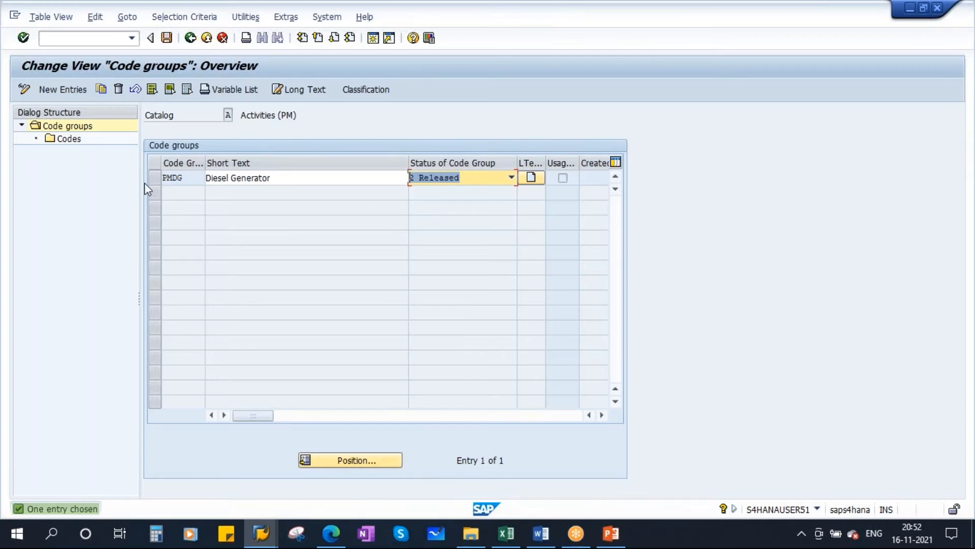
Open the codes of code group PMDG in the Activities (PM) catalog and start new code entries.
click(154, 178)
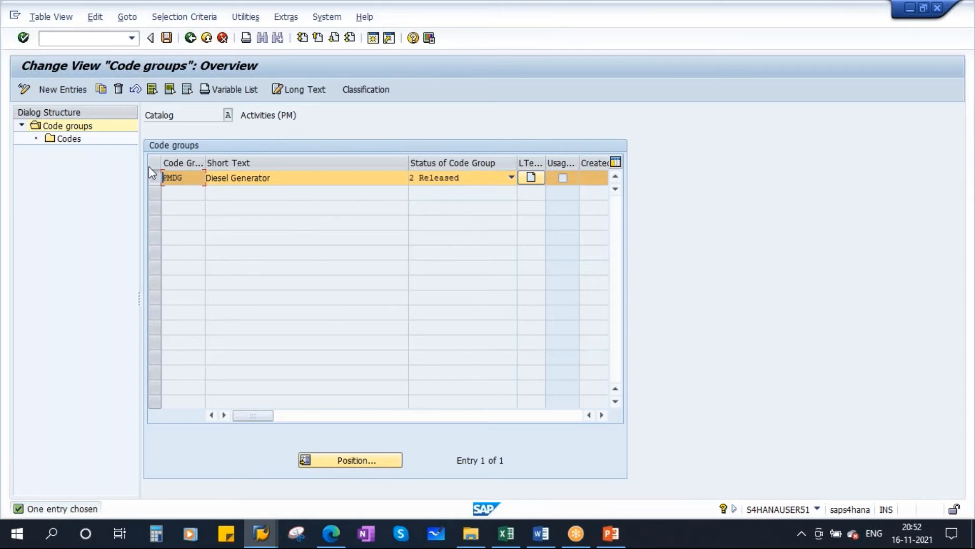
double_click(71, 141)
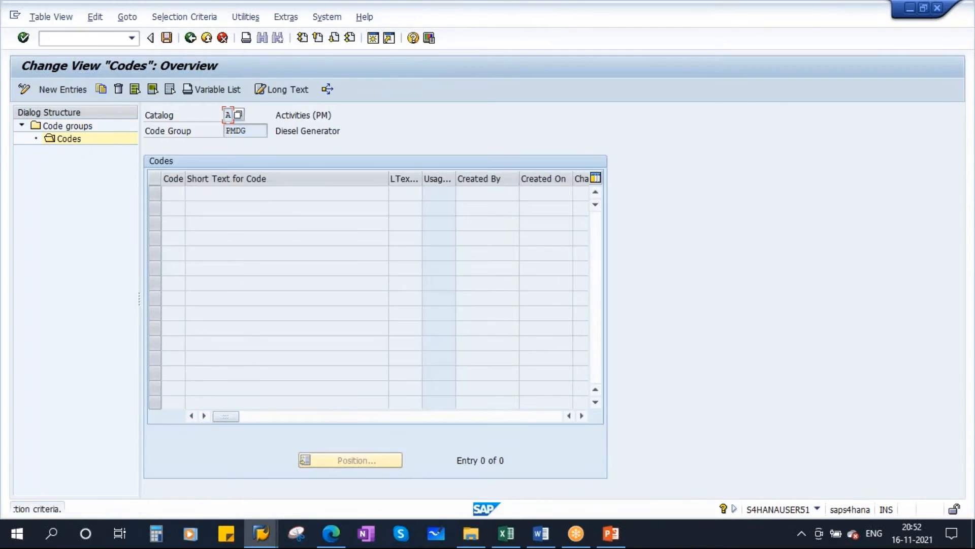
click(61, 90)
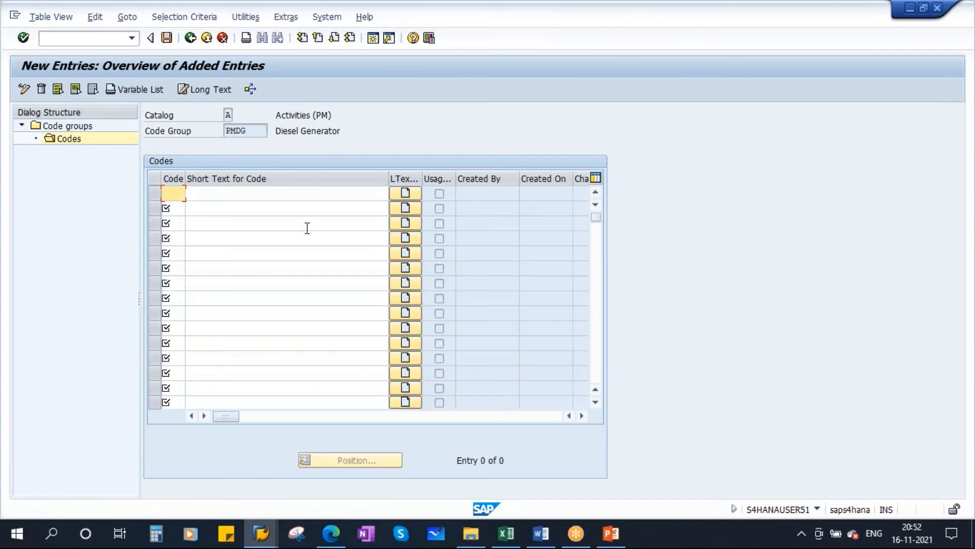
Copy Activity codes 0010 to 0150 with their texts from Catalogs.xls into the new SAP code entries.
click(506, 532)
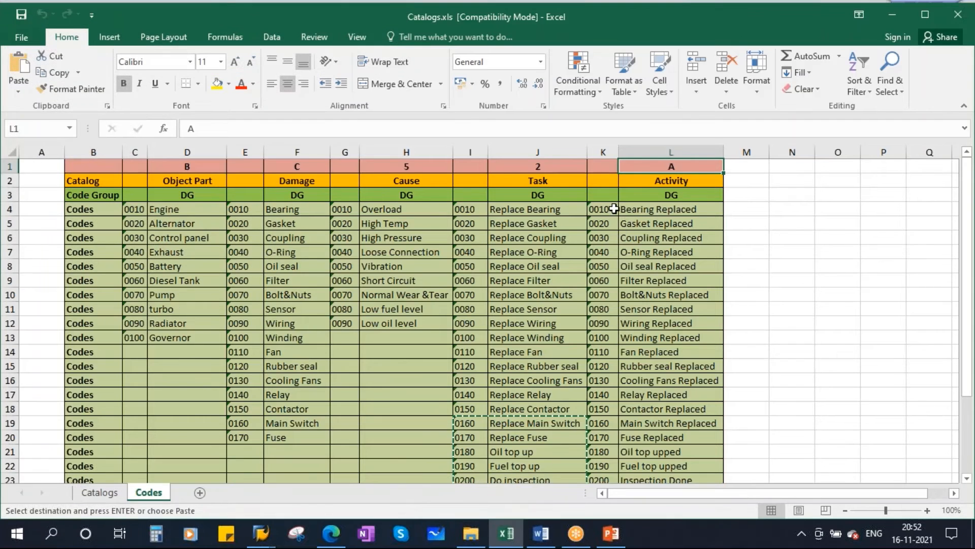
drag(602, 209, 648, 406)
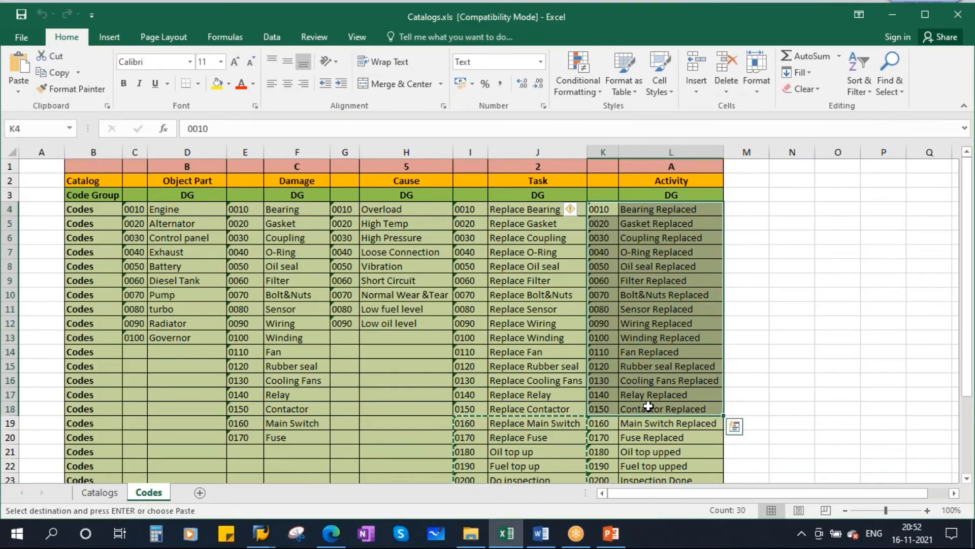
key(ctrl+c)
key(alt+Tab)
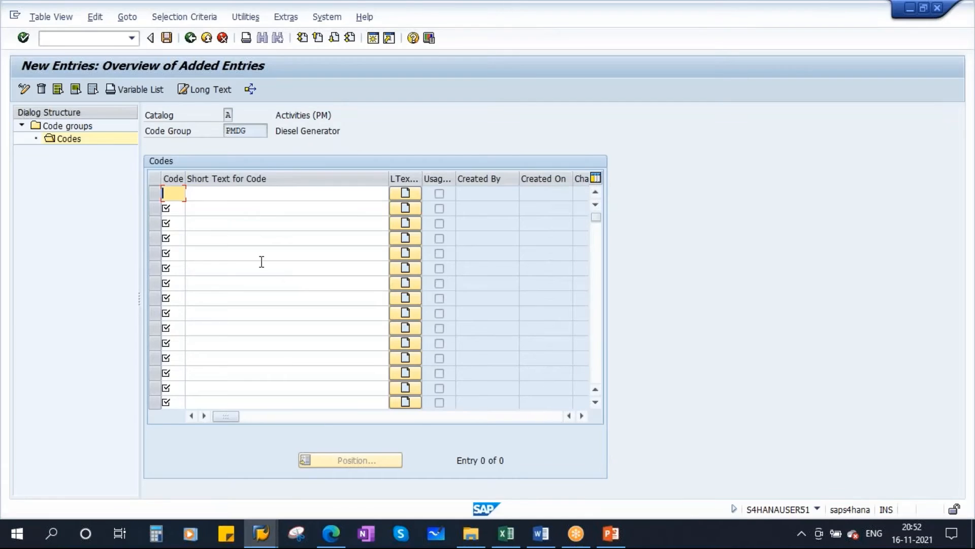
key(ctrl+v)
key(Return)
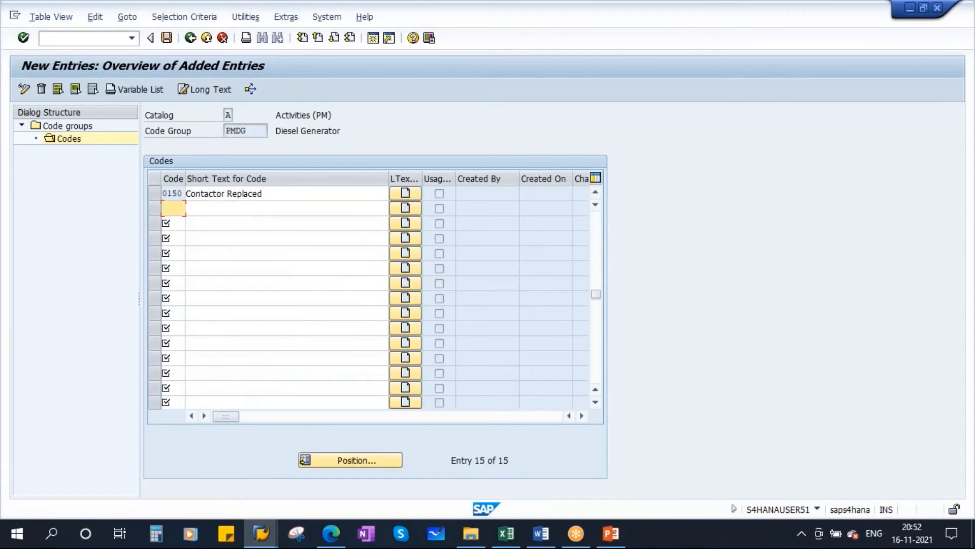
Add the remaining Activity codes 0160 to 0200 from Catalogs.xls below code 0150 in SAP and save the catalog to the customizing request.
key(alt+Tab)
scroll(599, 285, down, 2)
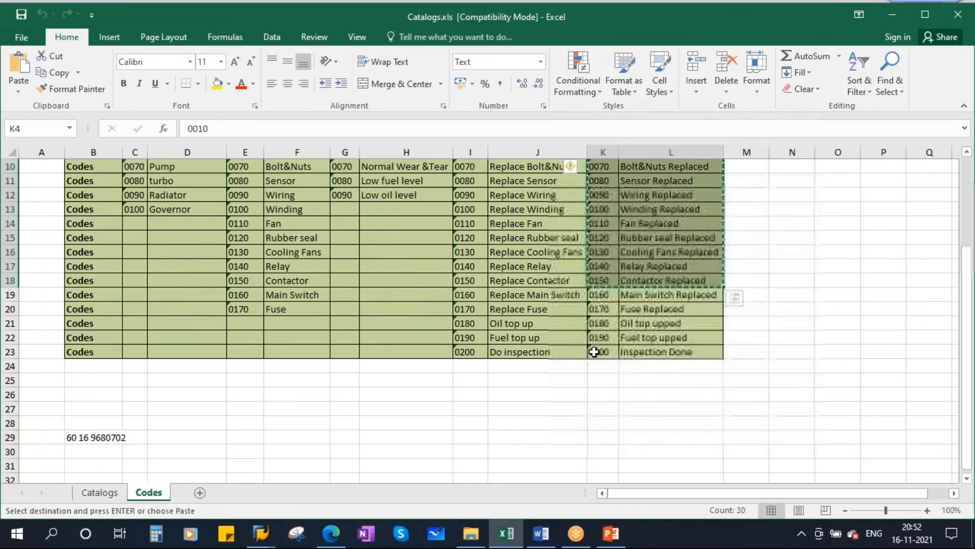
click(601, 298)
drag(601, 301, 681, 348)
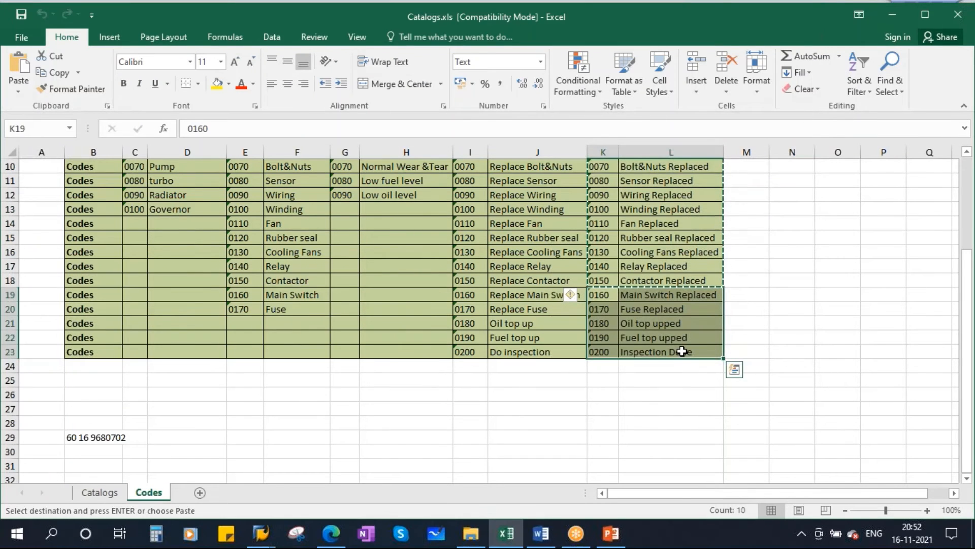
key(ctrl+c)
key(alt+Tab)
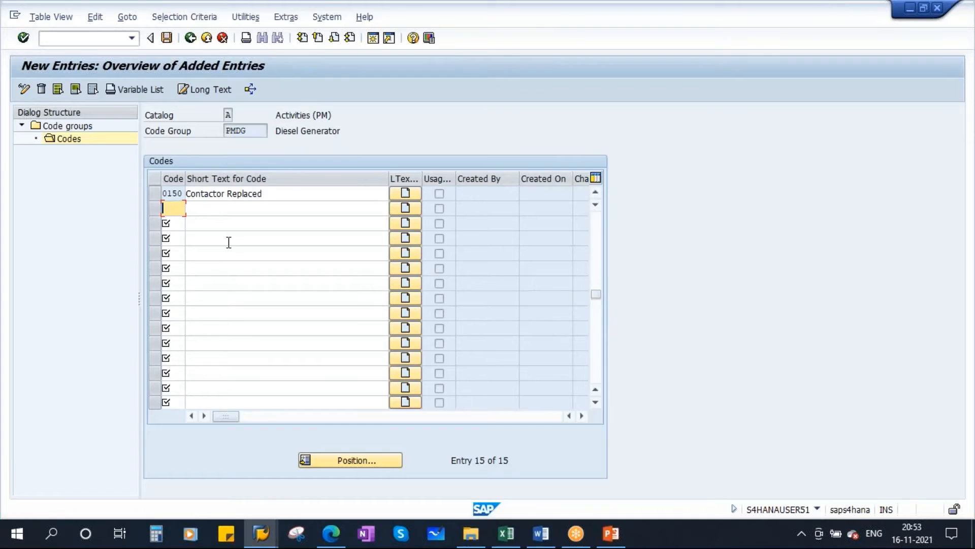
key(ctrl+v)
key(Return)
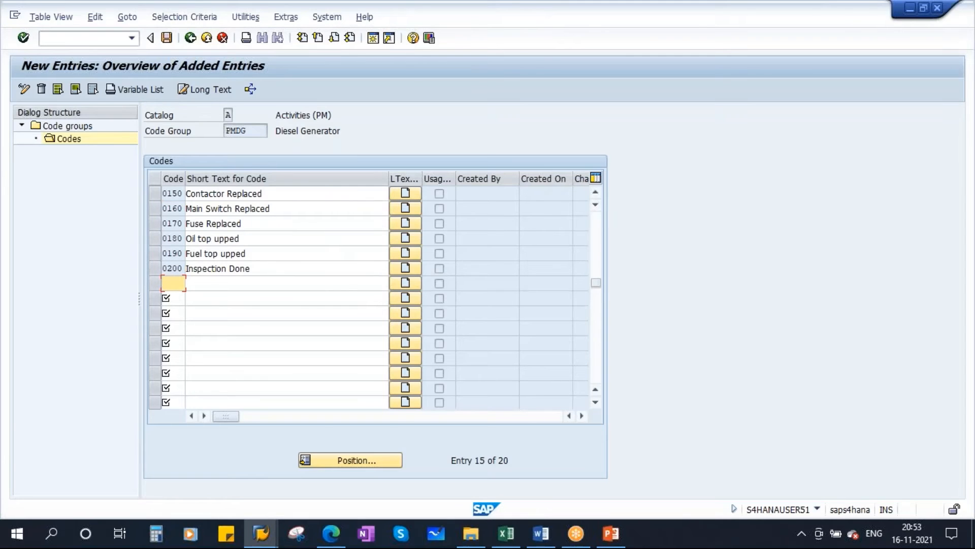
click(167, 37)
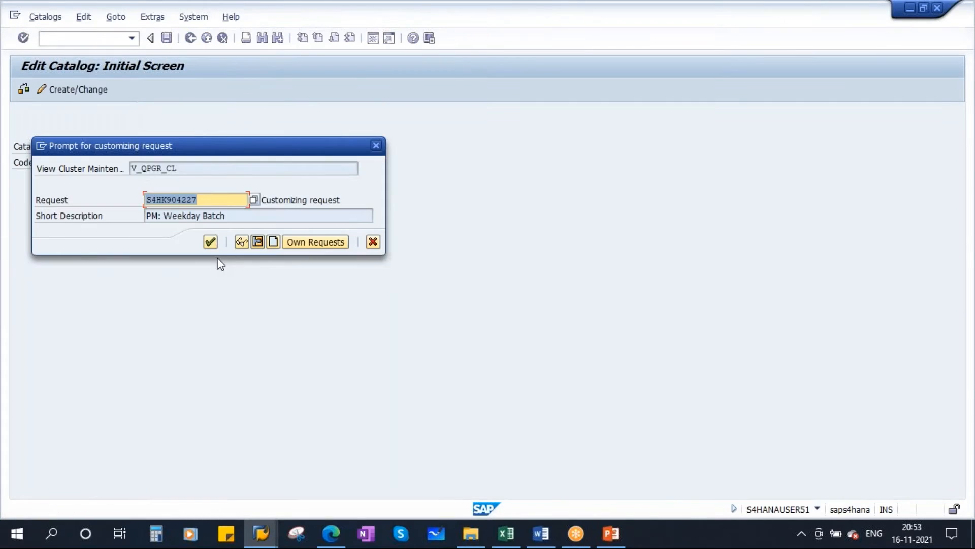
click(211, 242)
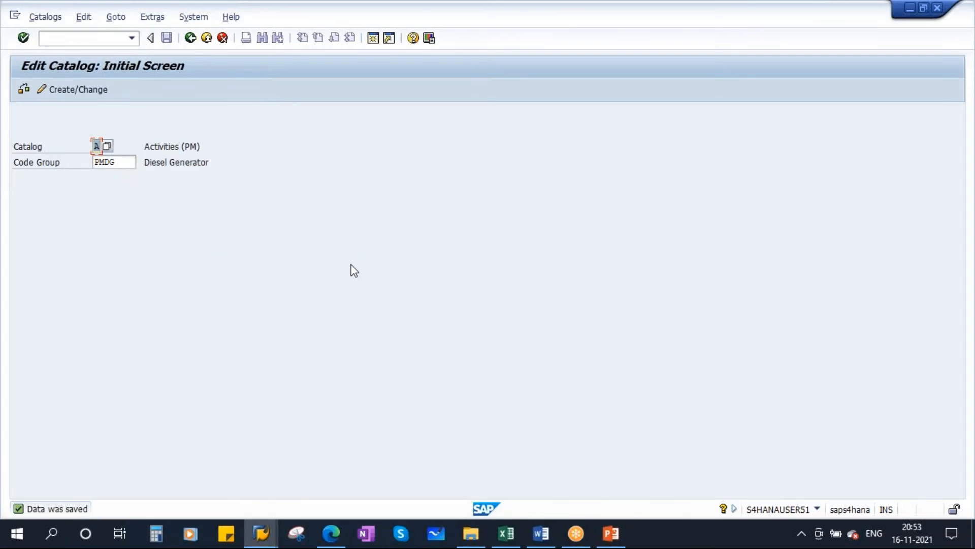
Review in Catalogs.xls the Object Part codes and the identifiers and names of all catalogs from Object Part to Activity.
click(498, 524)
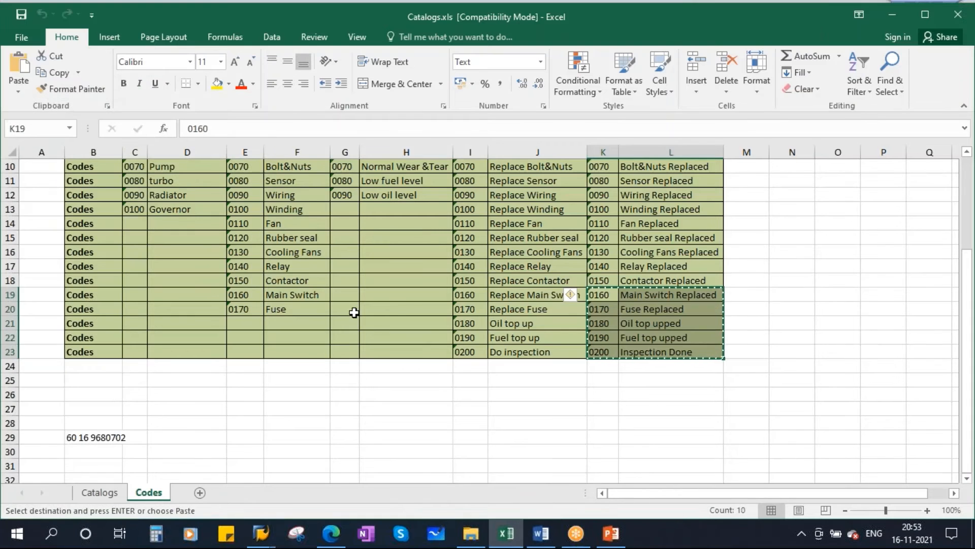
scroll(394, 314, up, 3)
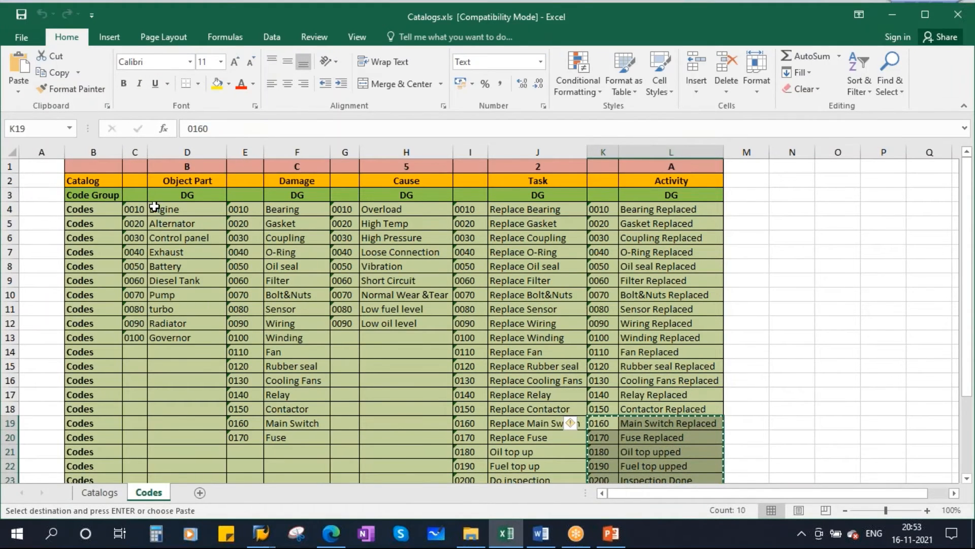
drag(136, 213, 174, 337)
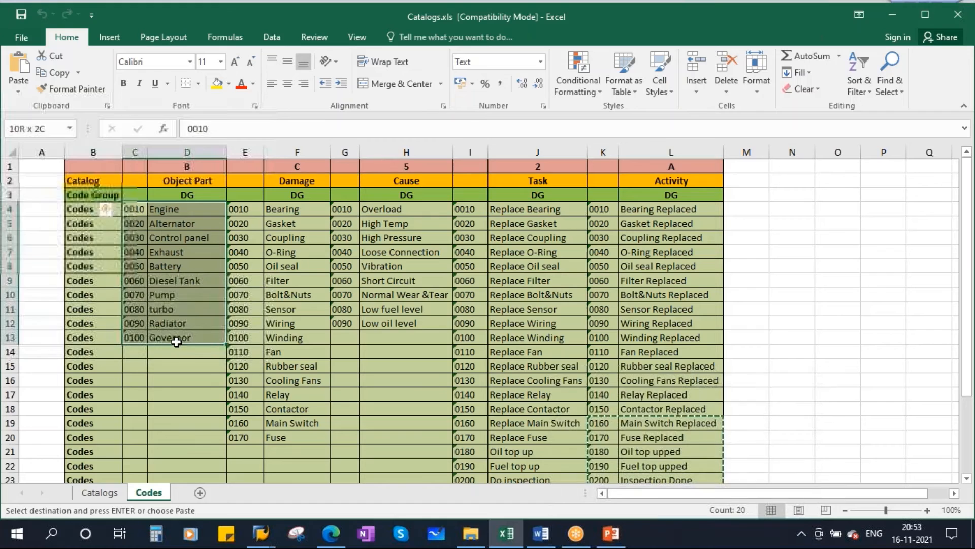
click(189, 197)
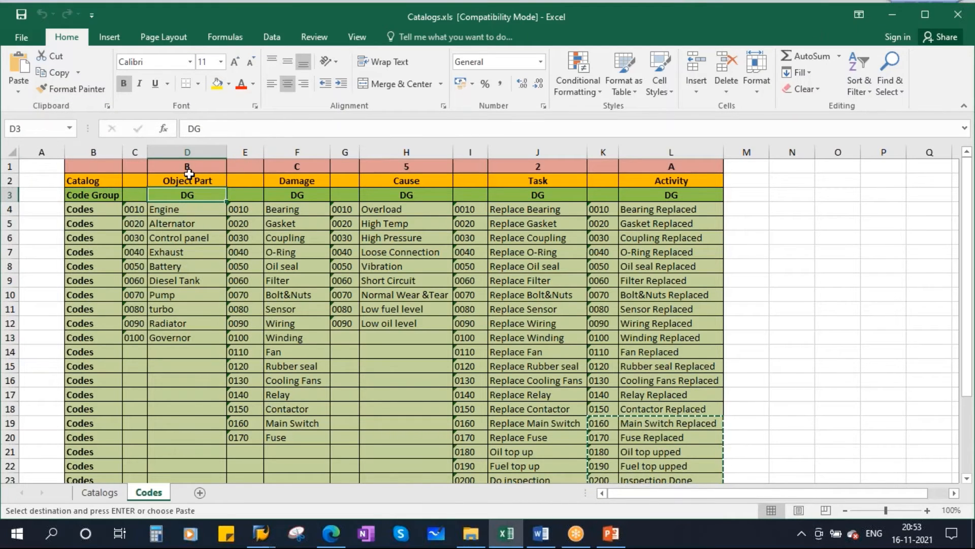
drag(180, 167, 668, 167)
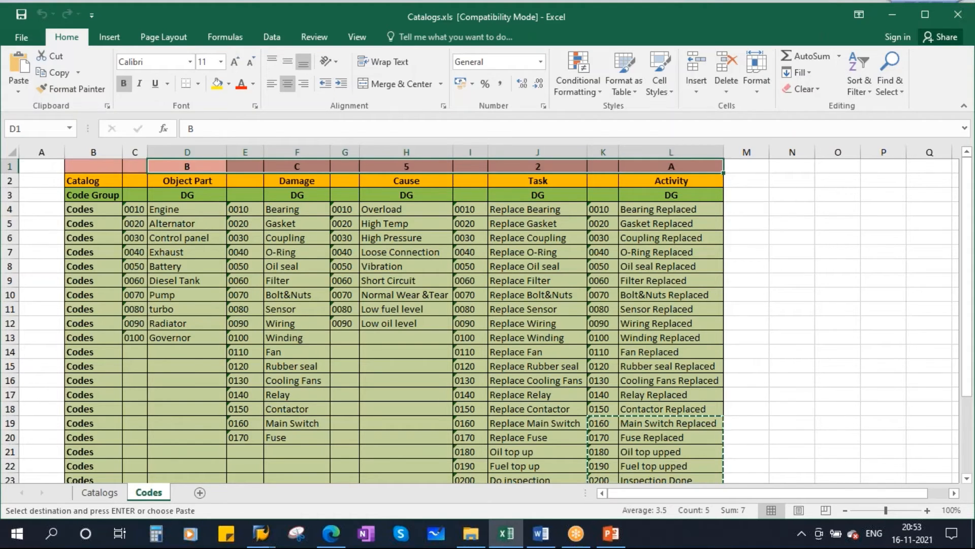
drag(180, 168, 661, 182)
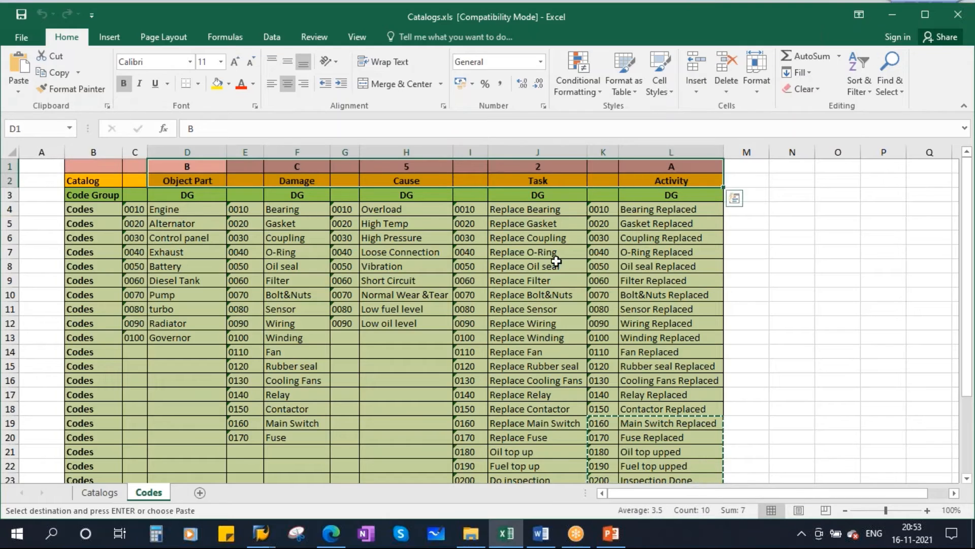
click(192, 181)
click(301, 179)
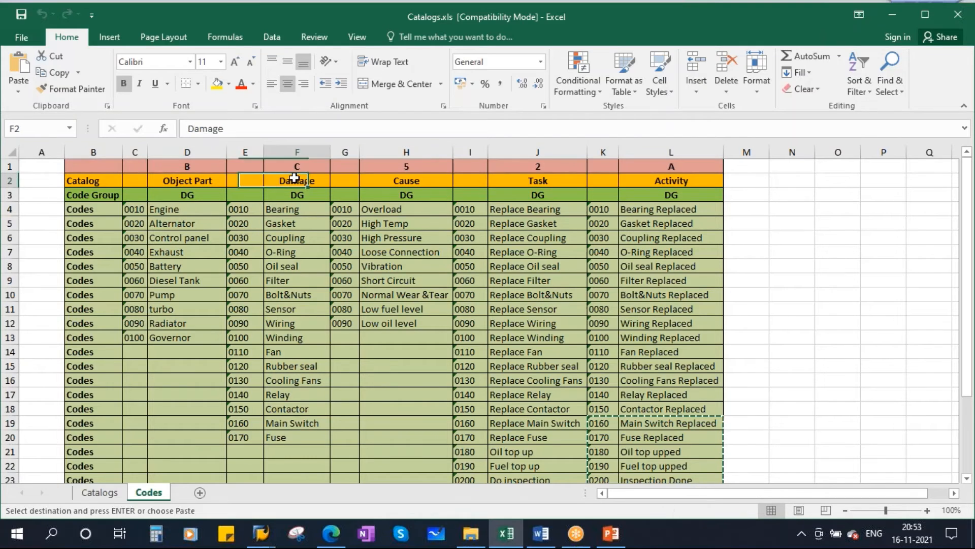
click(406, 181)
click(542, 184)
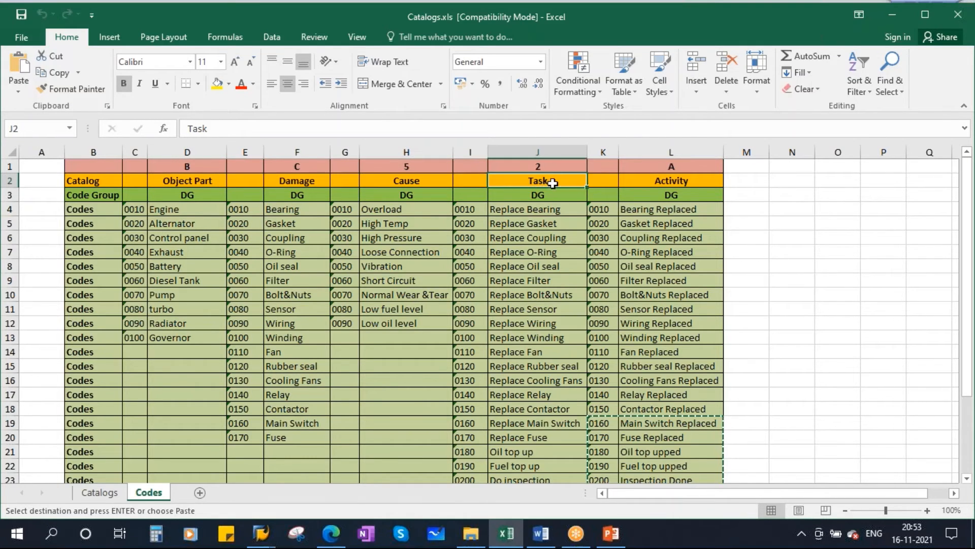
click(653, 181)
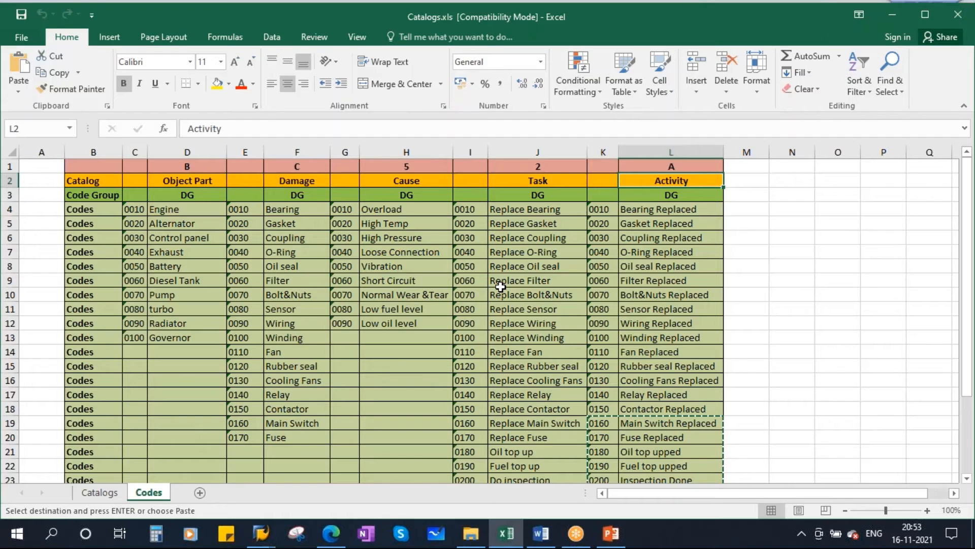
Switch to SAP Catalogs.pptx in PowerPoint and present the Catalog Profile definition slide, temporarily underlining its first bullet on combining code groups.
click(611, 533)
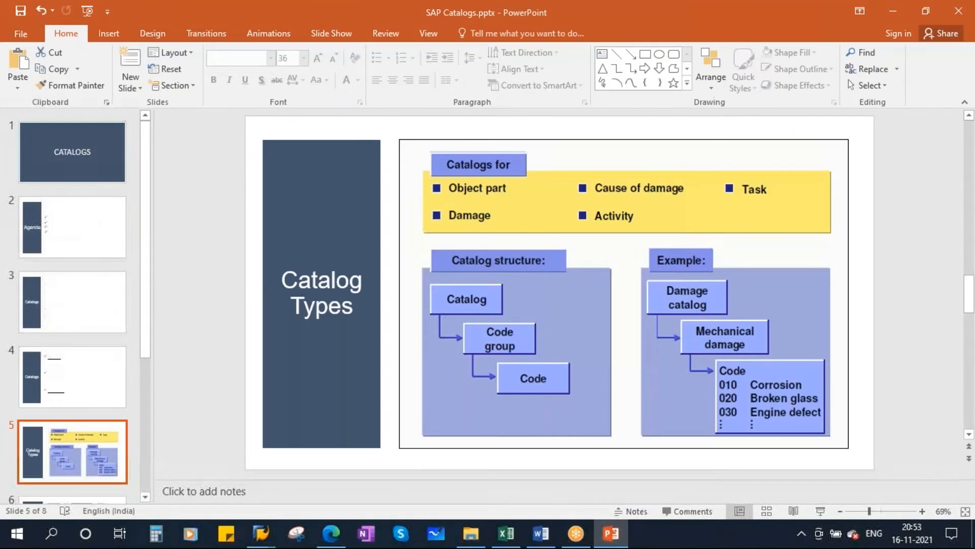
scroll(195, 365, down, 1)
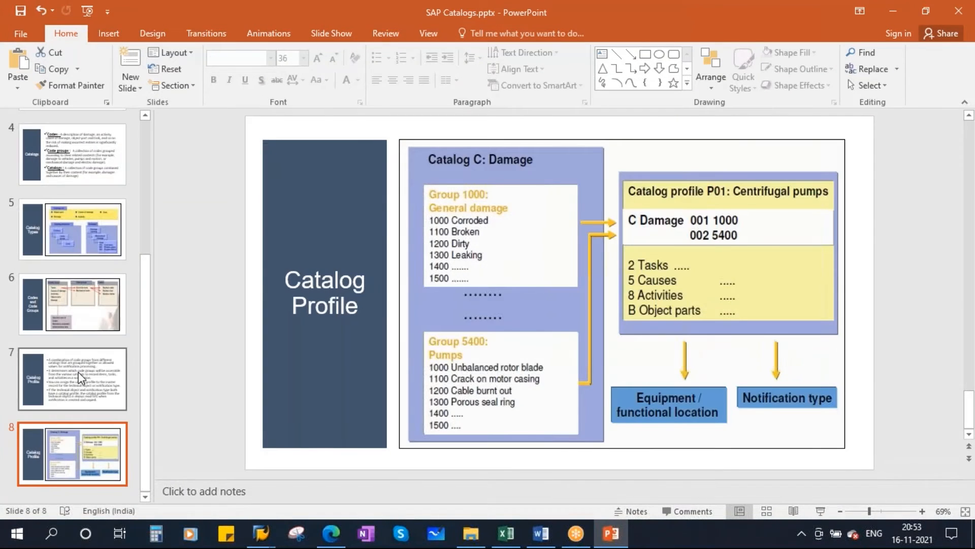
click(80, 376)
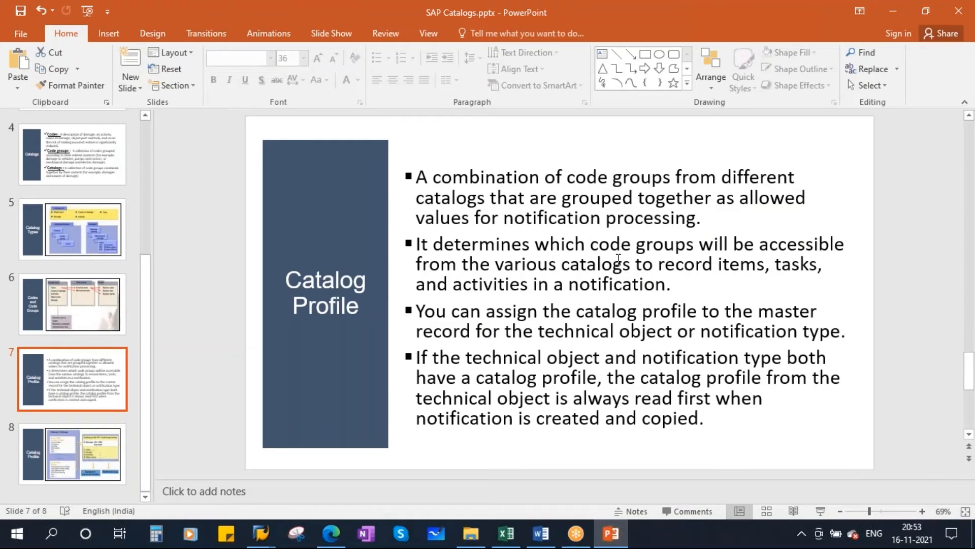
click(820, 511)
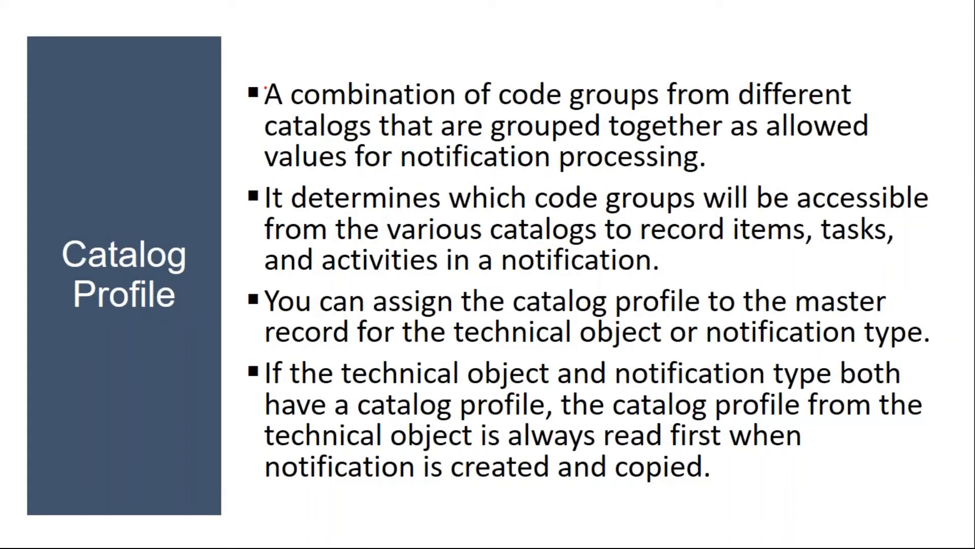
drag(392, 108, 601, 108)
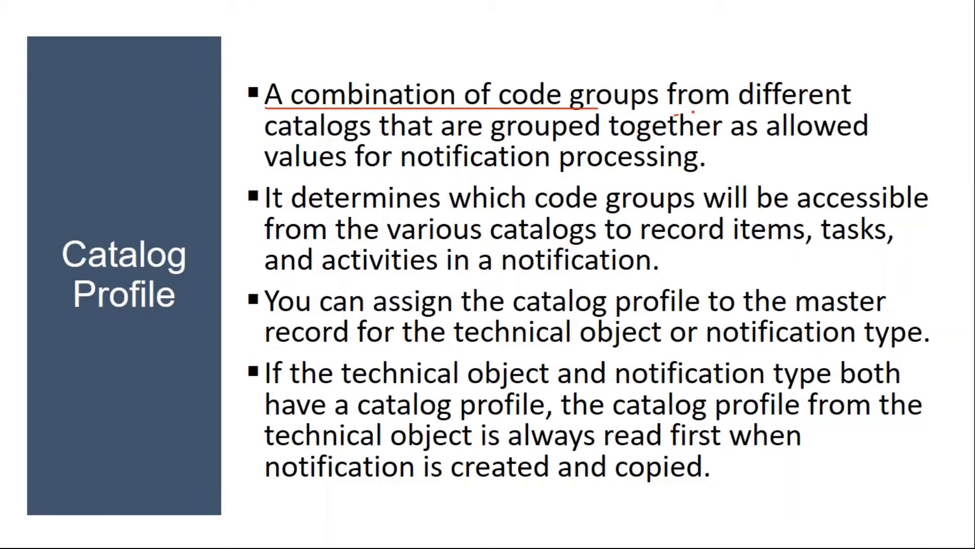
drag(693, 113, 852, 98)
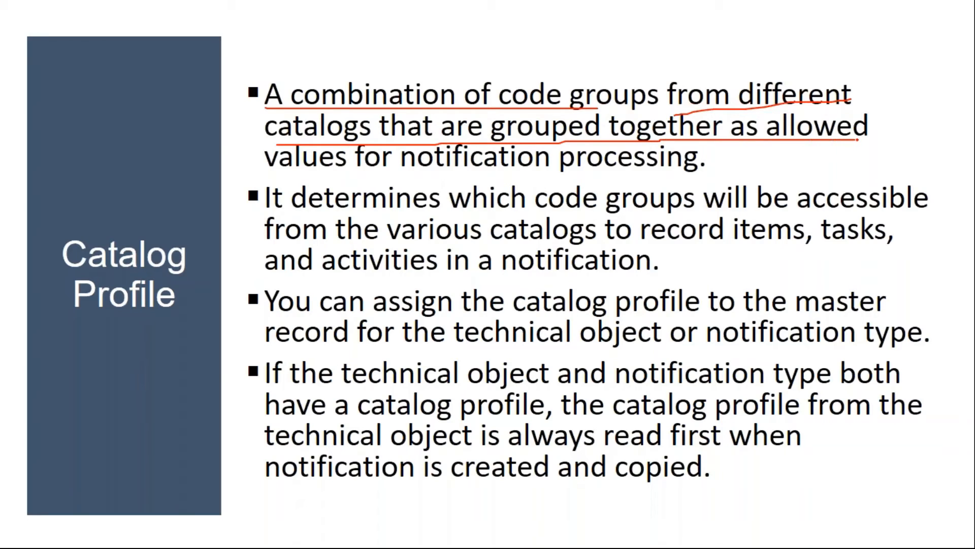
drag(267, 172, 695, 170)
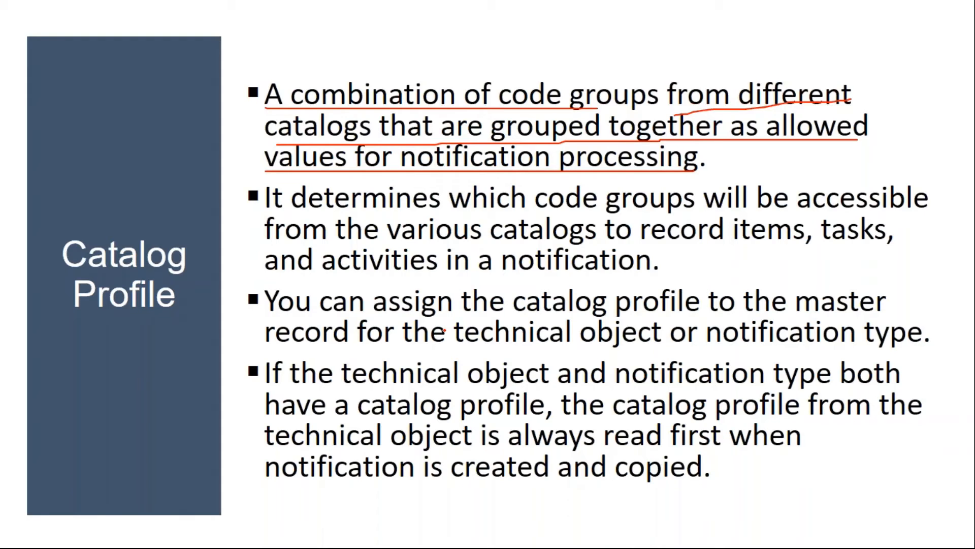
key(e)
key(Escape)
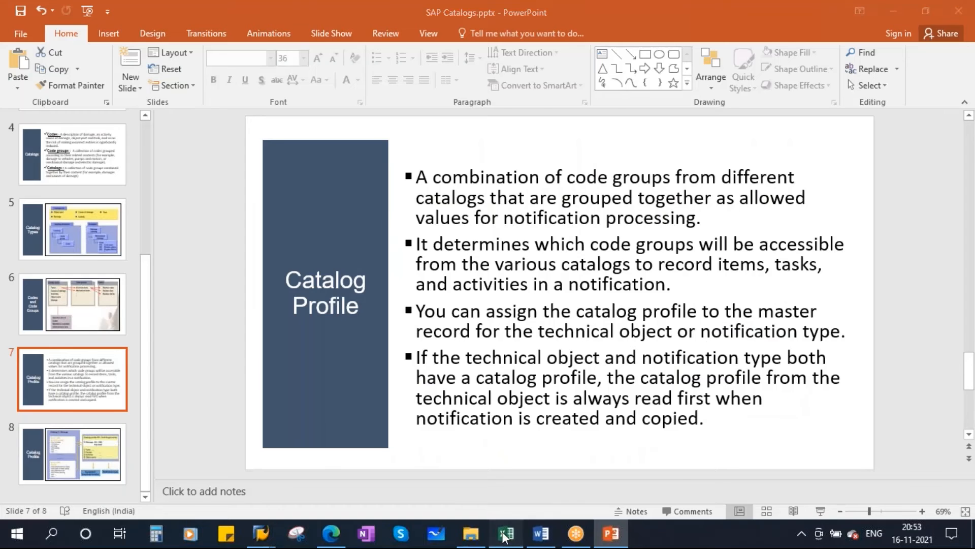
Return to Catalogs.xls in Excel and review the Object Part codes and the catalog and code group header rows across all catalogs.
click(504, 534)
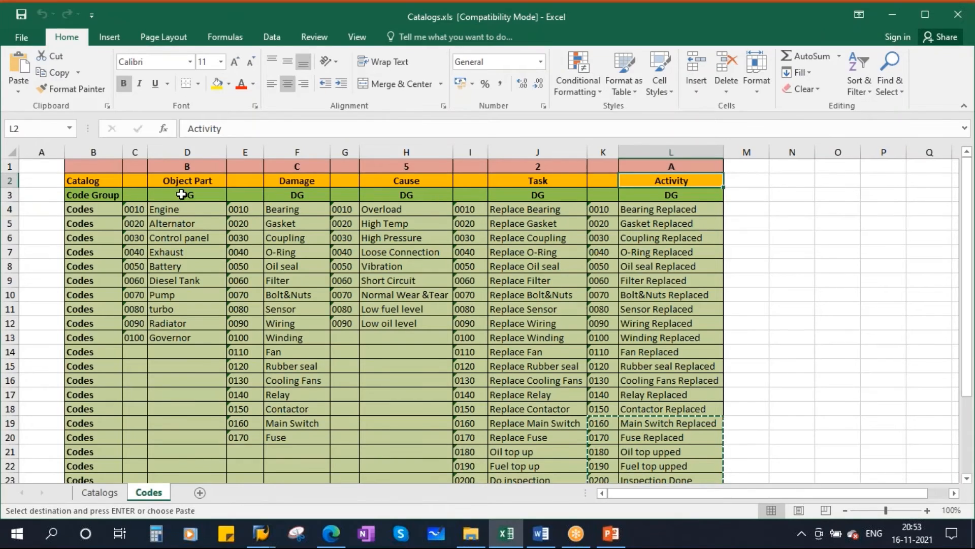
drag(133, 209, 179, 338)
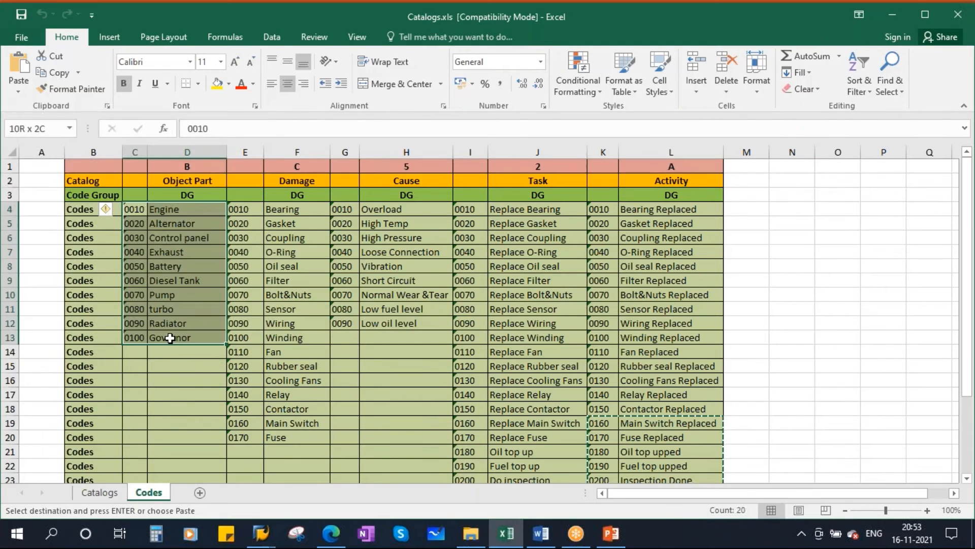
click(184, 179)
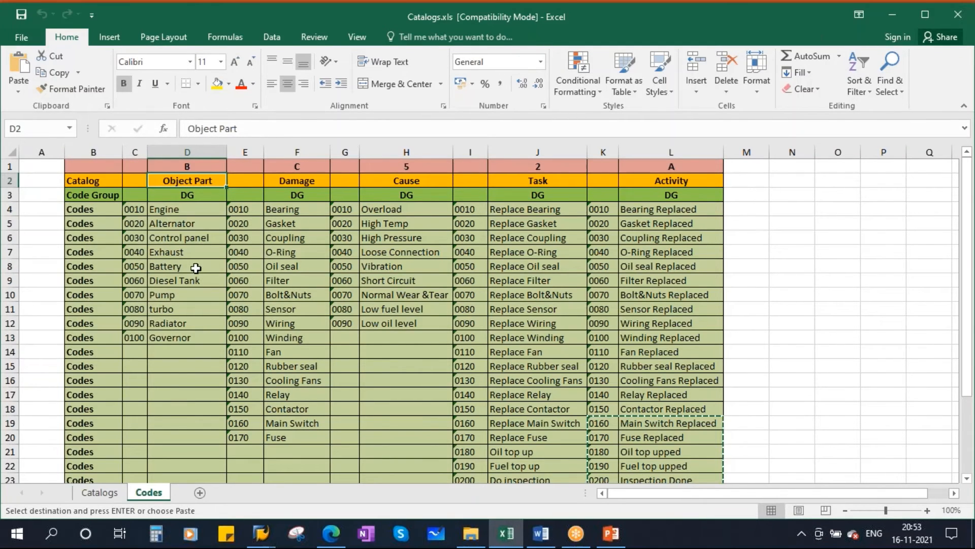
drag(169, 167, 248, 167)
click(42, 15)
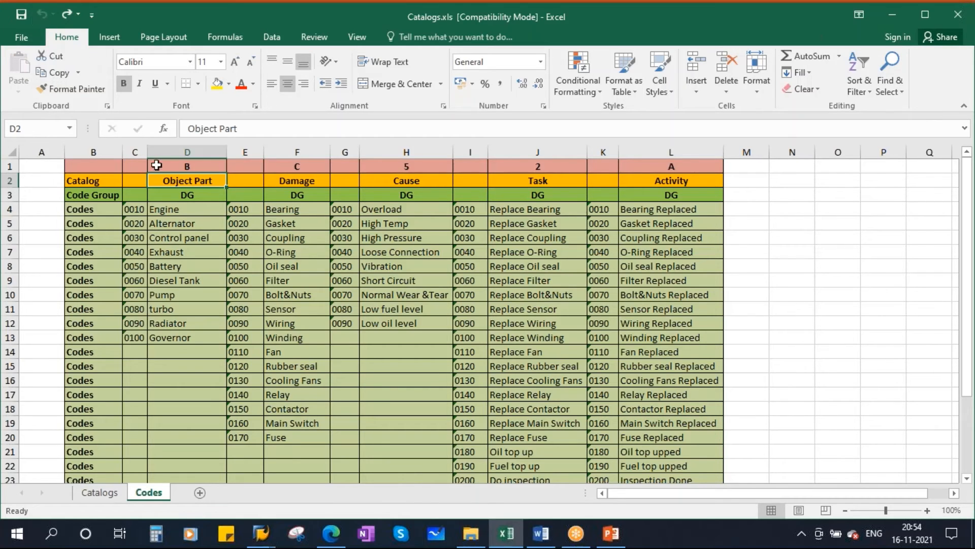
drag(186, 170, 668, 196)
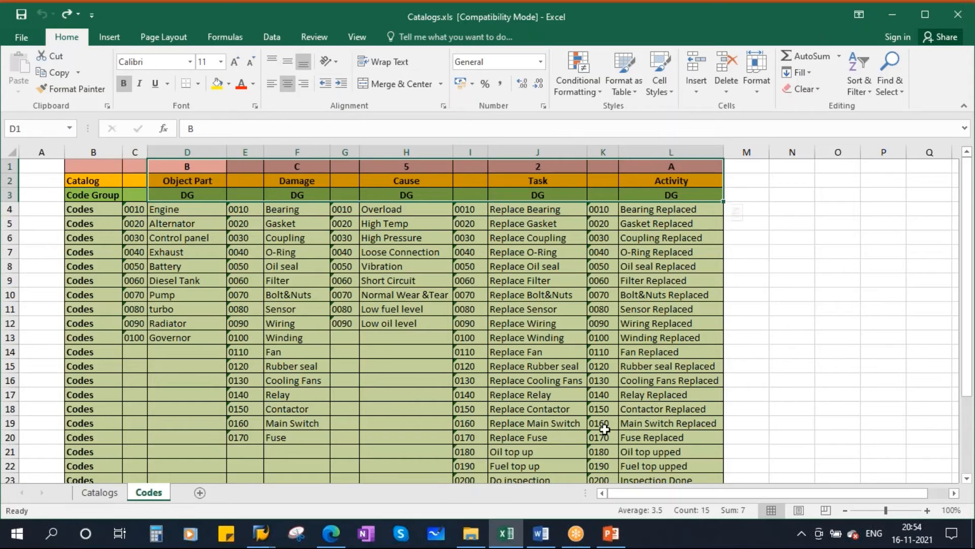
Return to SAP Catalogs.pptx in PowerPoint and examine the first three Catalog Profile bullets on combining code groups, their accessibility and profile assignment.
click(612, 533)
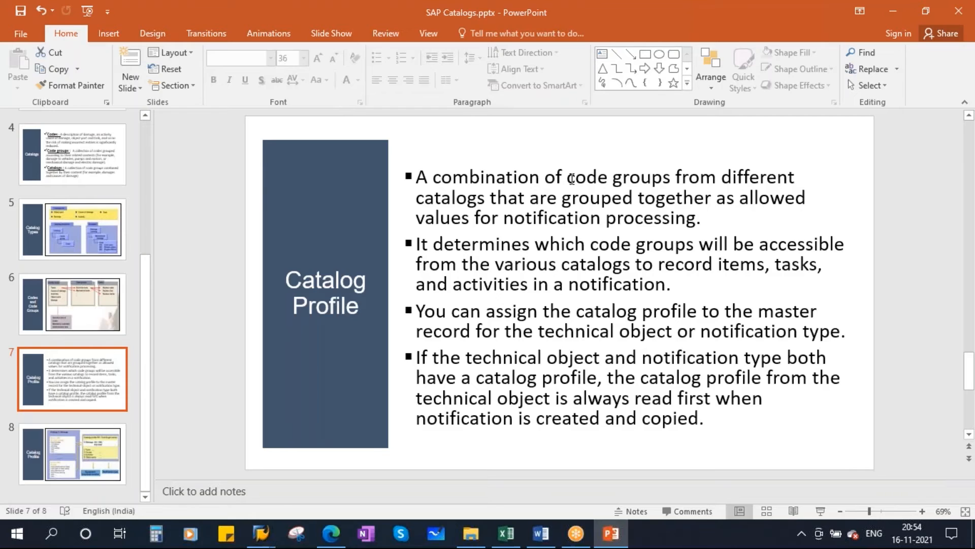
drag(568, 179, 795, 181)
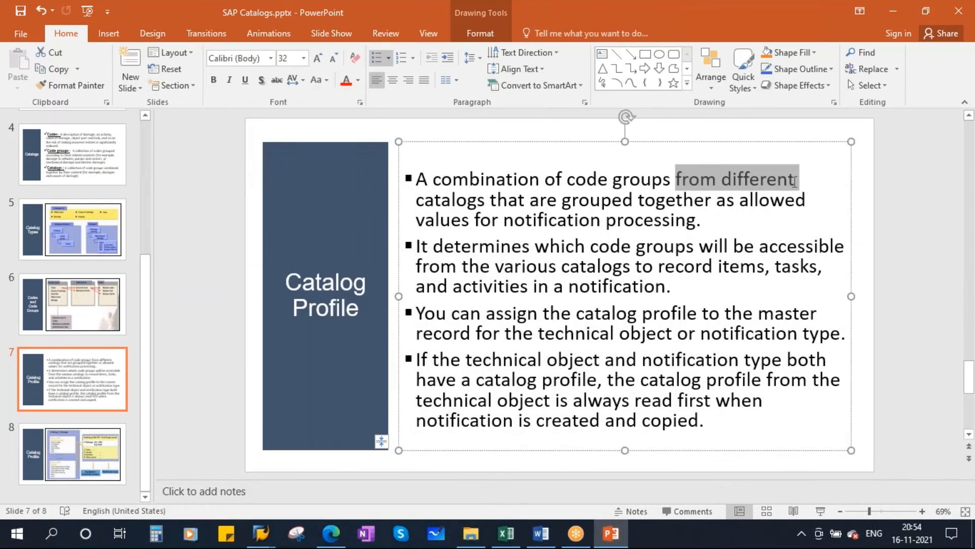
click(457, 201)
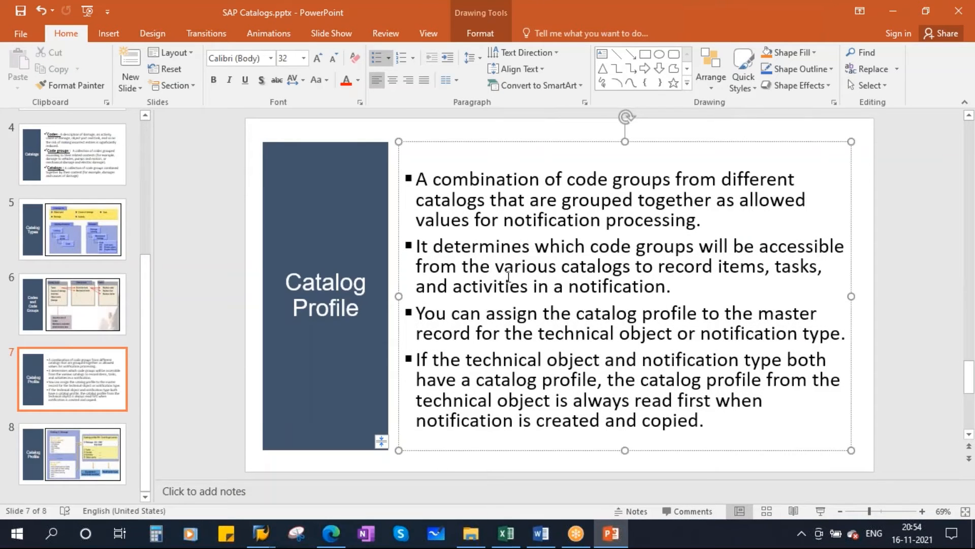
drag(424, 247, 808, 250)
drag(445, 270, 788, 269)
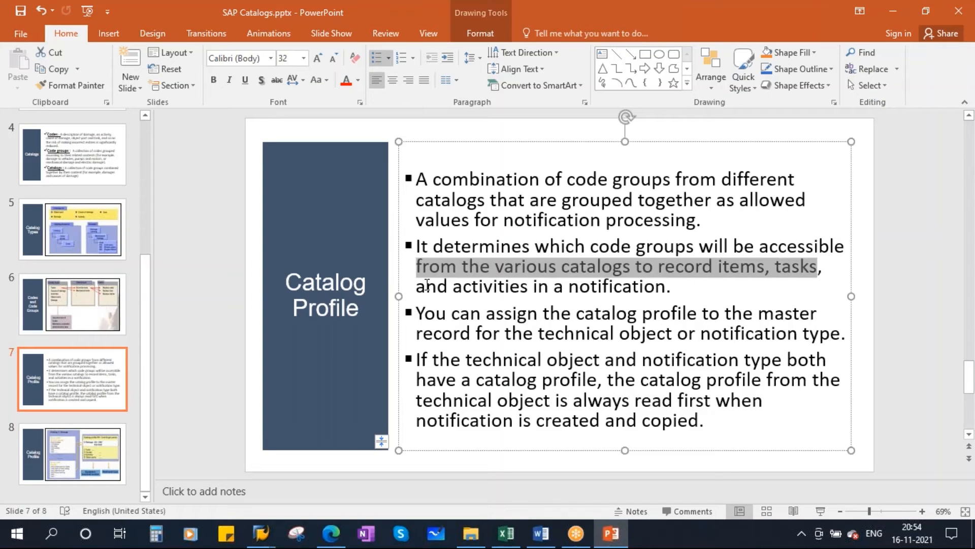
drag(427, 285, 664, 286)
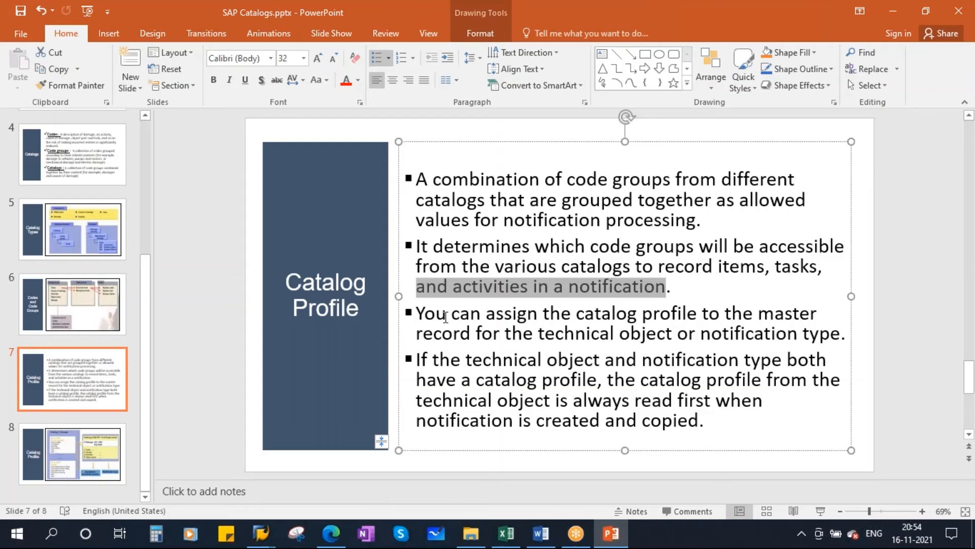
drag(428, 315, 787, 307)
drag(427, 334, 643, 334)
drag(702, 333, 829, 334)
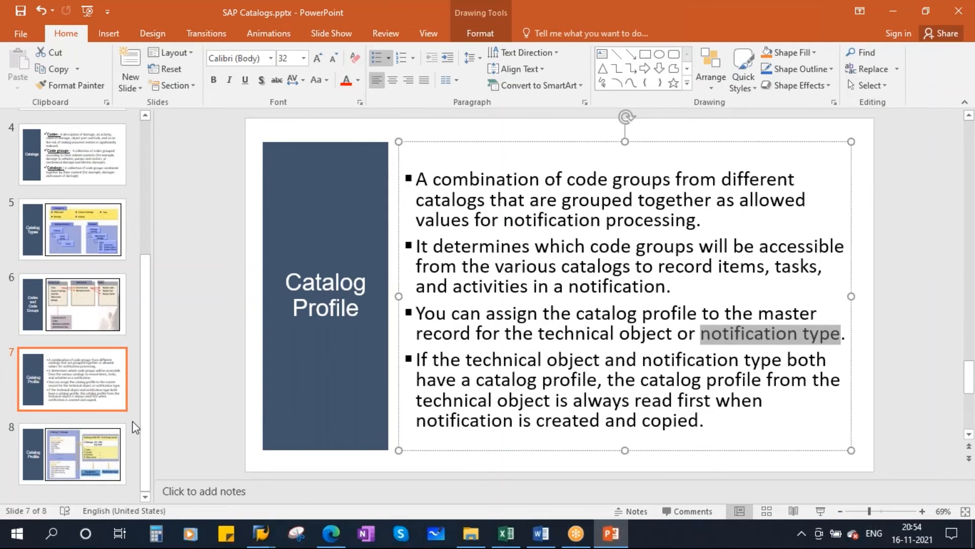
Present slide 8, the Catalog Profile diagram with the Damage code groups and centrifugal pumps profile, as a full-screen slide show.
click(69, 444)
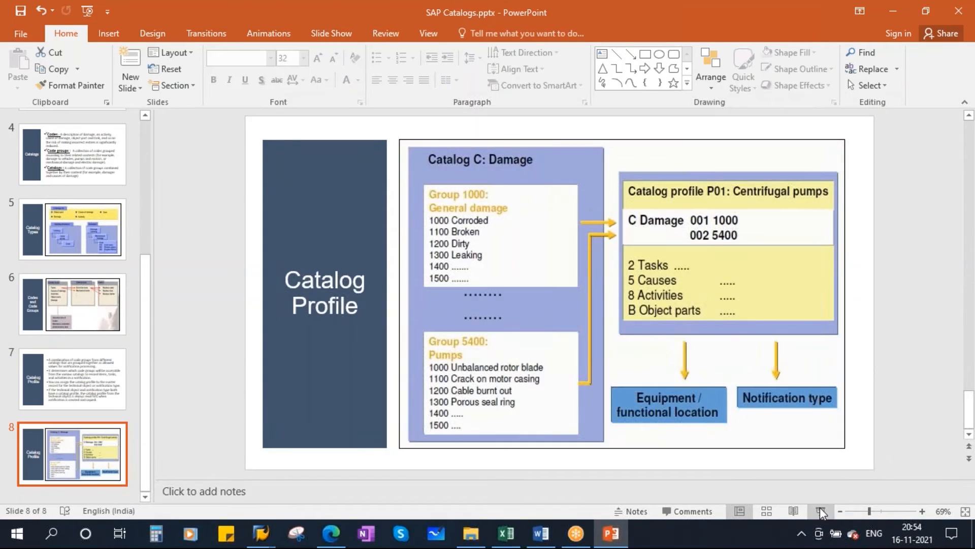
click(820, 511)
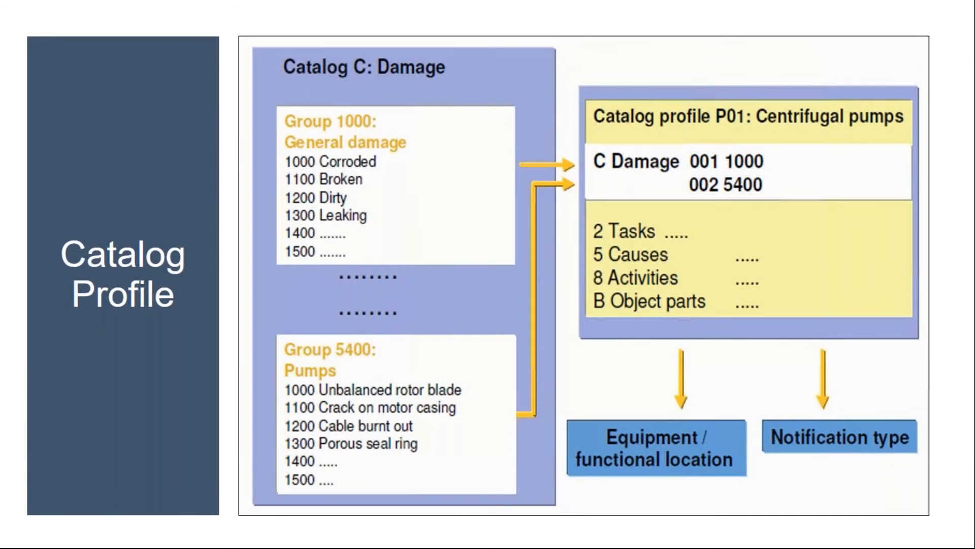
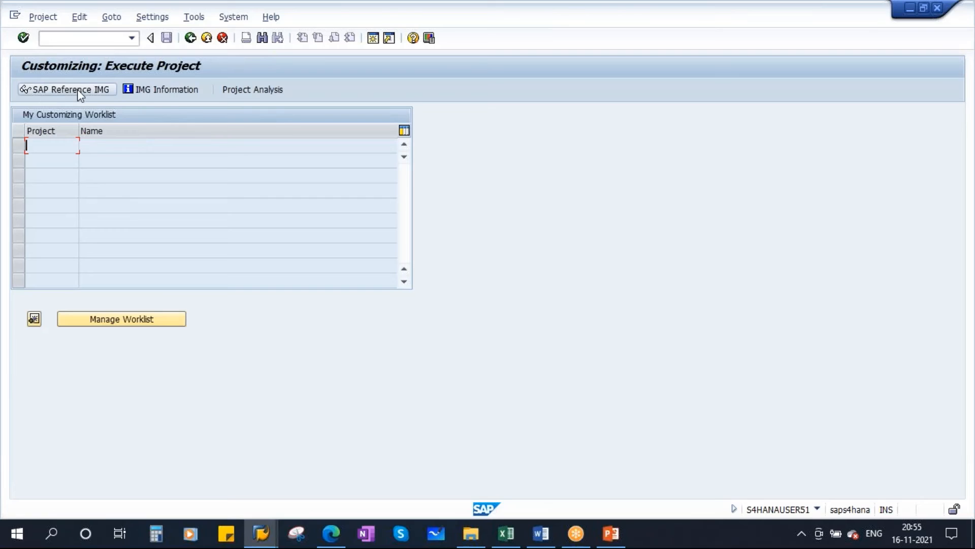
Display the SAP Reference IMG and expand Plant Maintenance and Customer Service down to Maintenance and Service Processing.
click(73, 90)
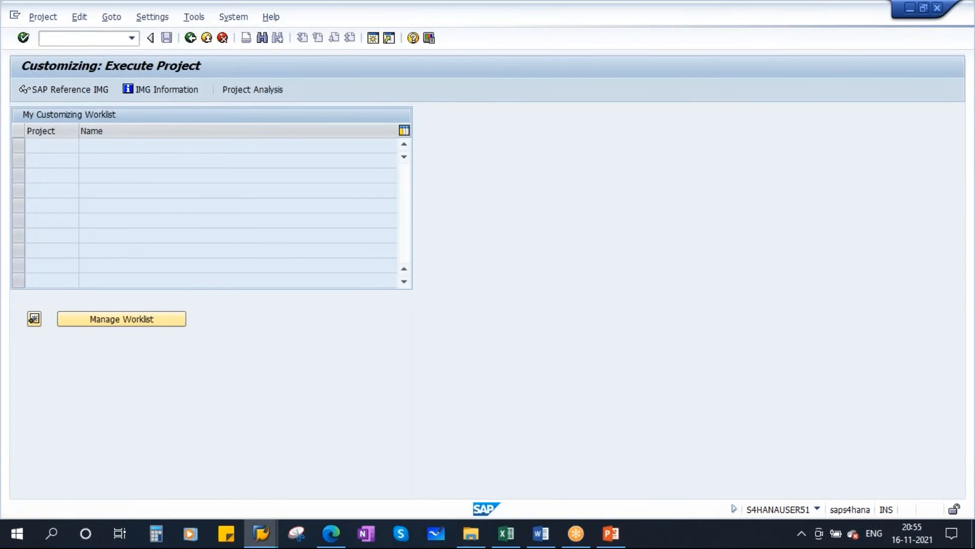
scroll(270, 358, down, 5)
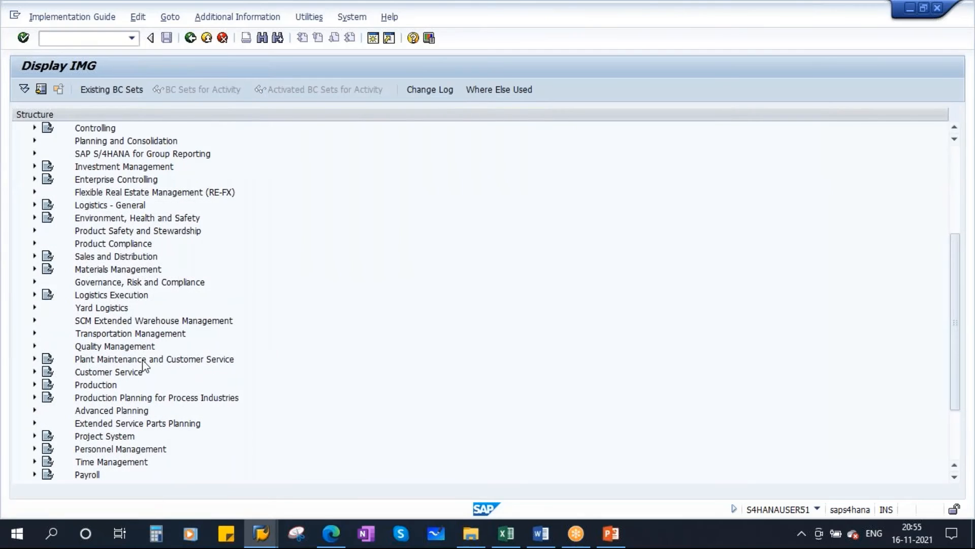
click(134, 361)
scroll(353, 366, down, 3)
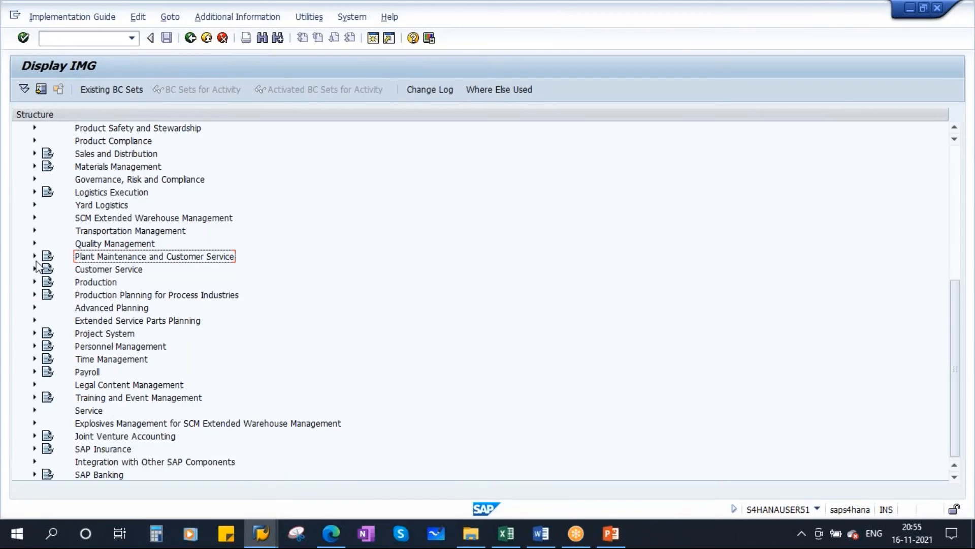
click(34, 256)
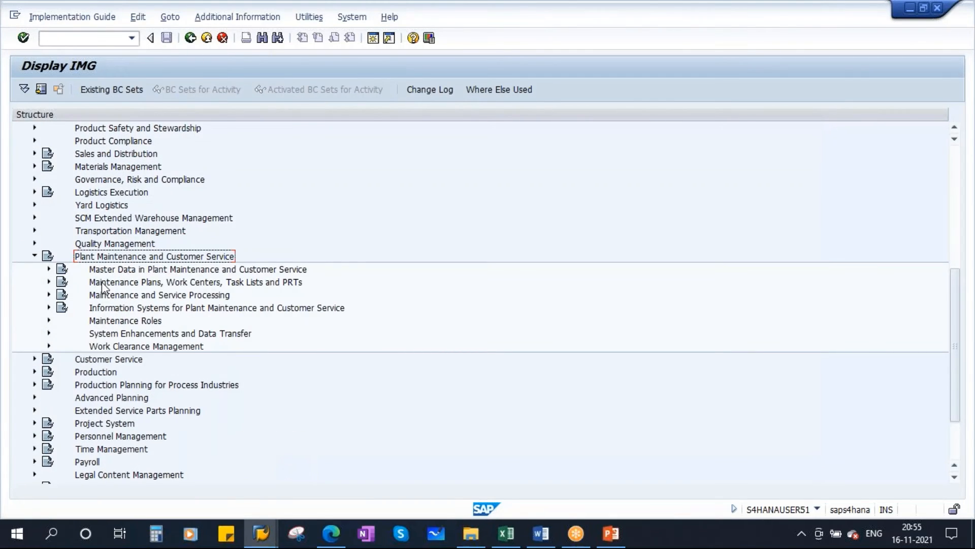
click(179, 296)
click(49, 295)
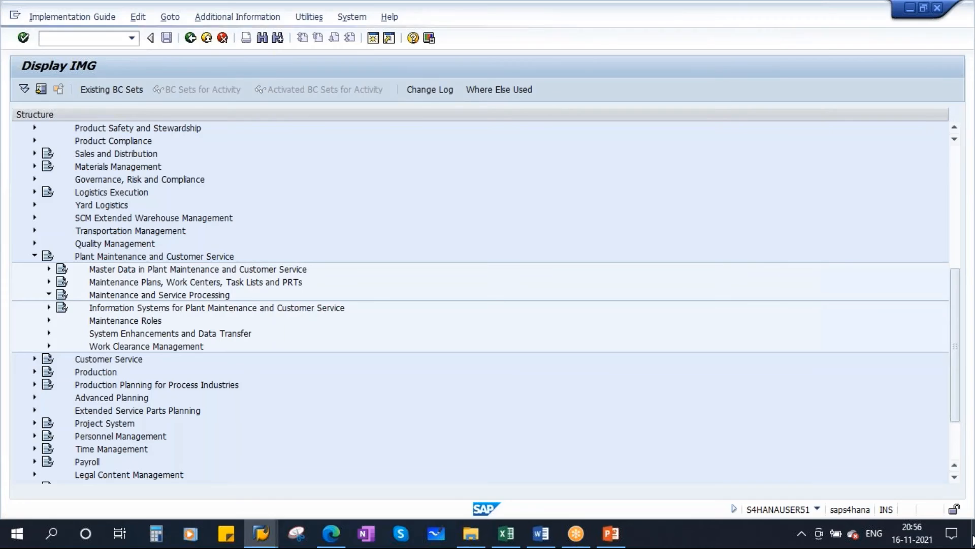
click(971, 539)
right_click(543, 265)
click(571, 307)
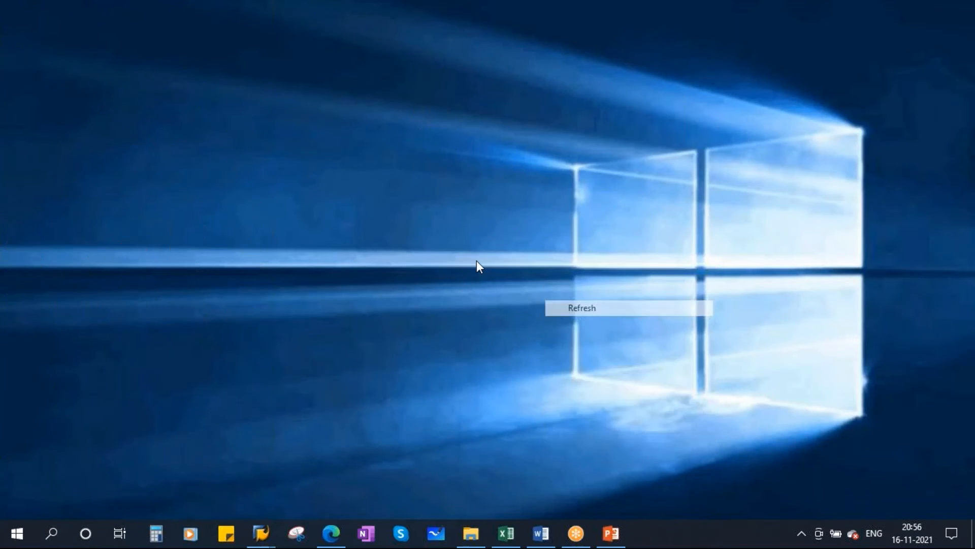
right_click(477, 263)
click(511, 304)
mouse_move(261, 531)
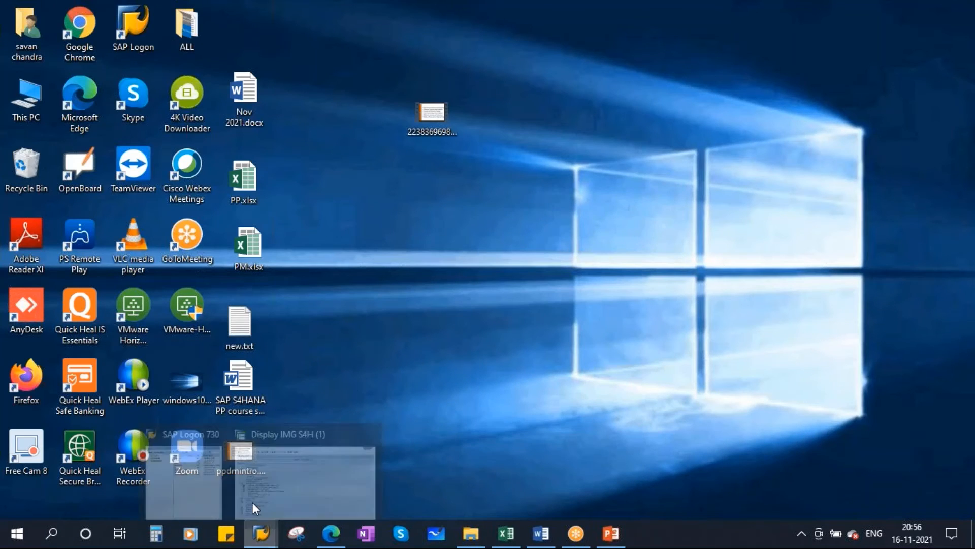
click(337, 452)
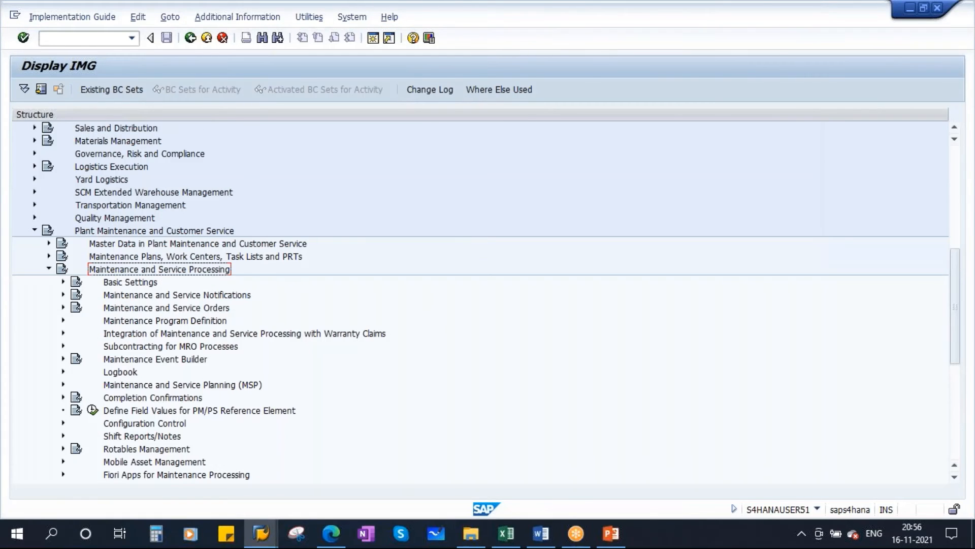
Execute the Define Catalog Profile activity in Notification Content, under Maintenance and Service Notifications and Notification Creation.
click(203, 297)
click(63, 295)
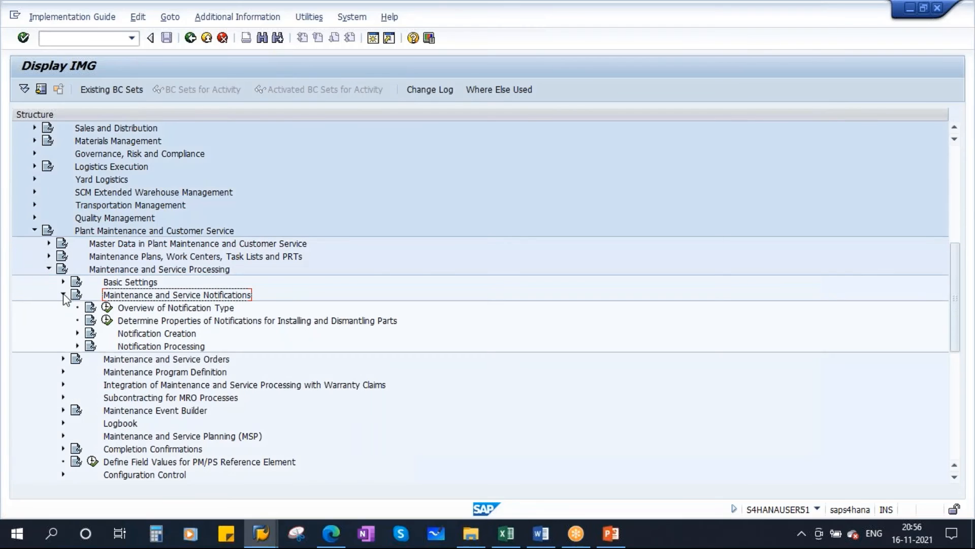
click(178, 336)
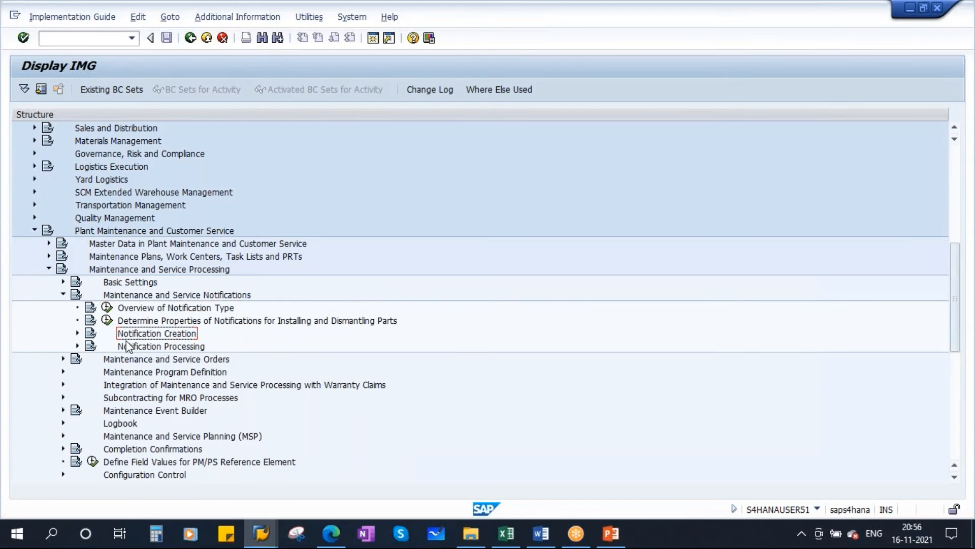
click(77, 333)
click(176, 359)
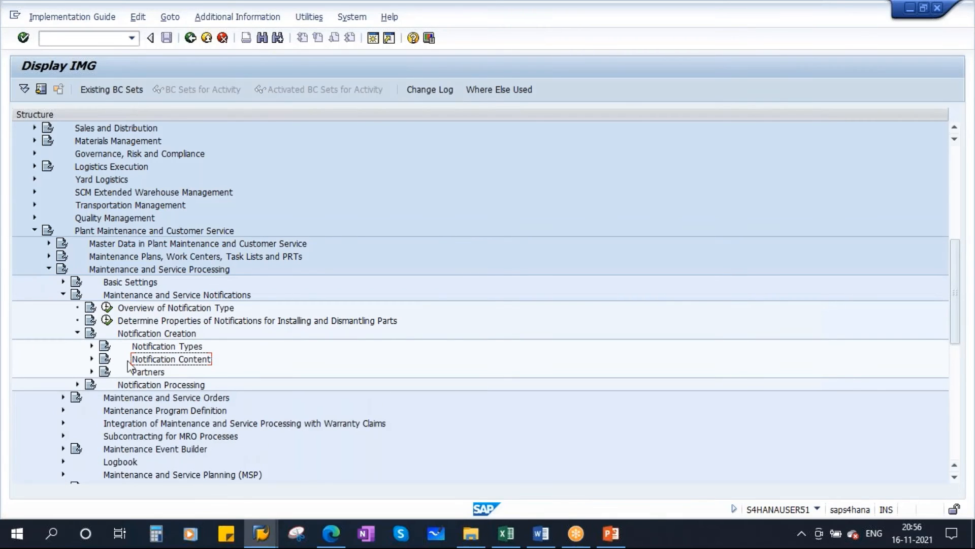
click(91, 358)
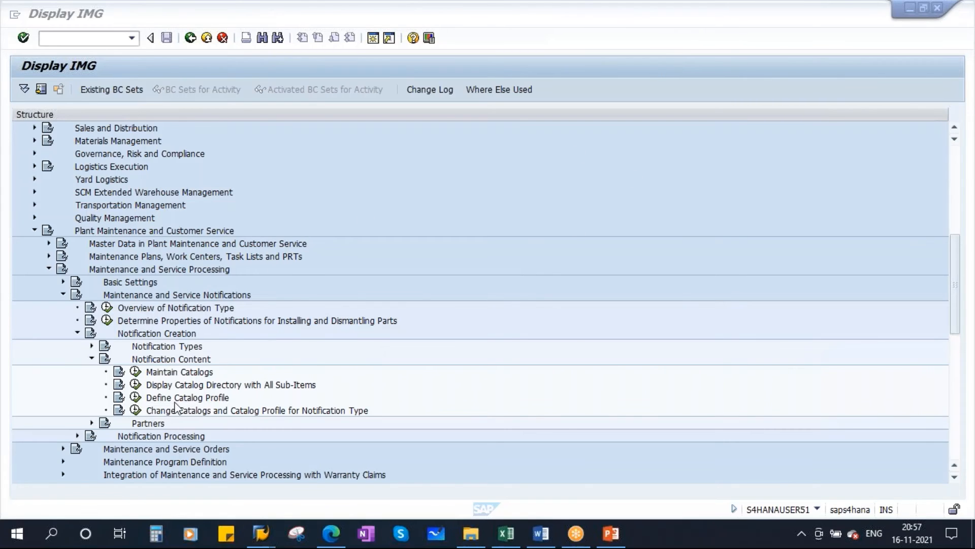
click(211, 397)
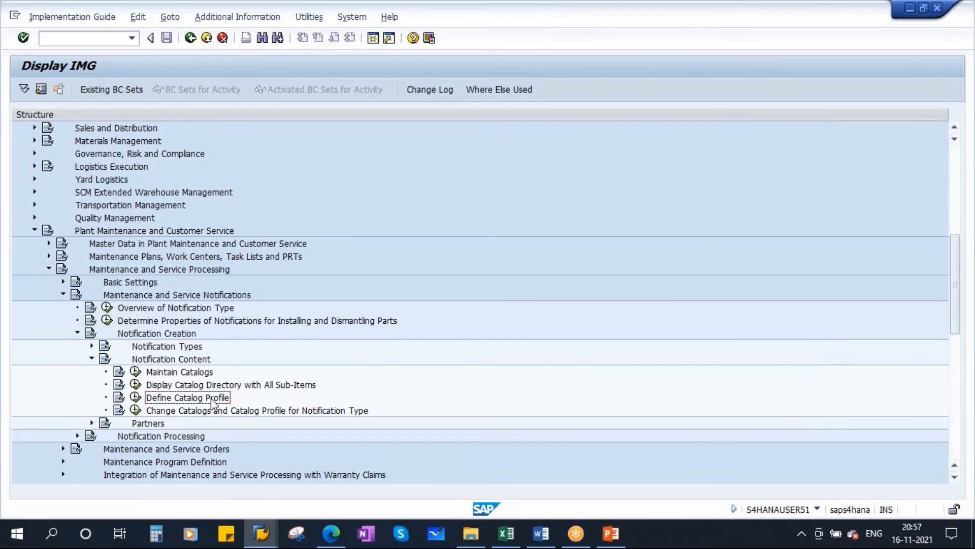
click(136, 397)
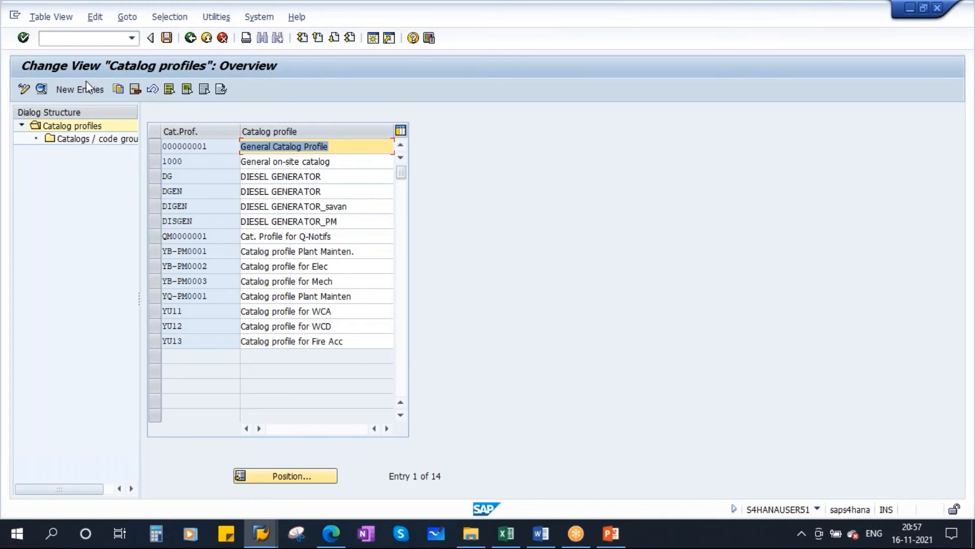
Add a new catalog profile PMDG with the description "PM_Diesel generator".
click(73, 84)
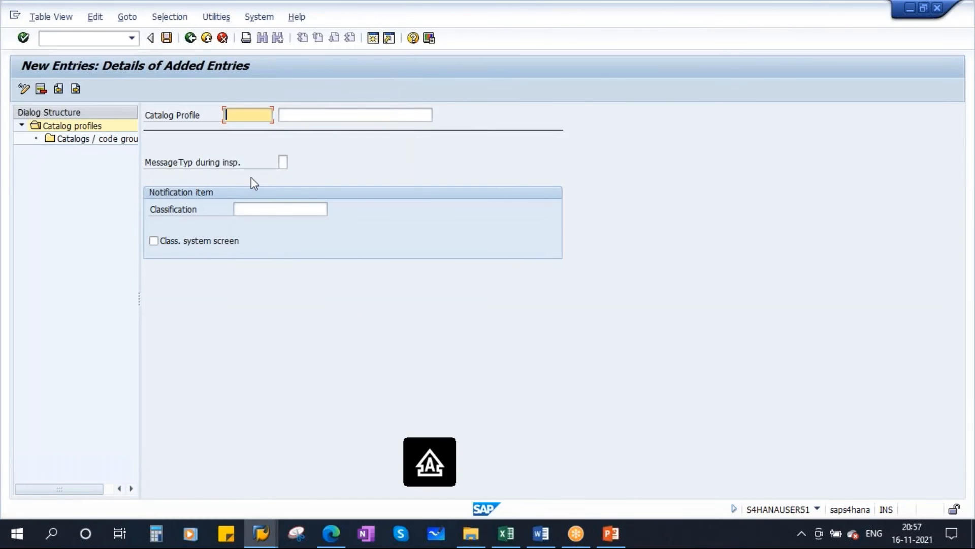
text(PMDG)
click(304, 113)
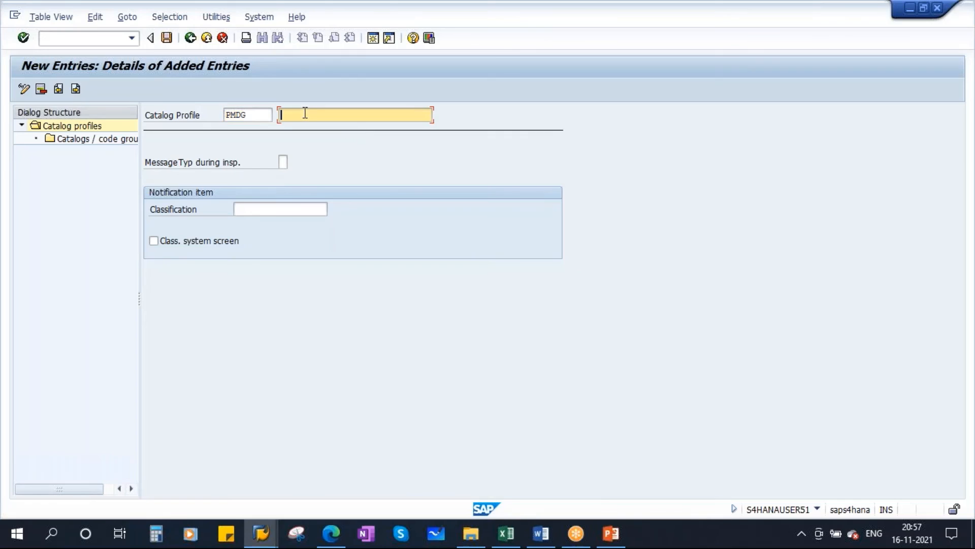
text(PM_D)
key(Caps_Lock)
text(iesel )
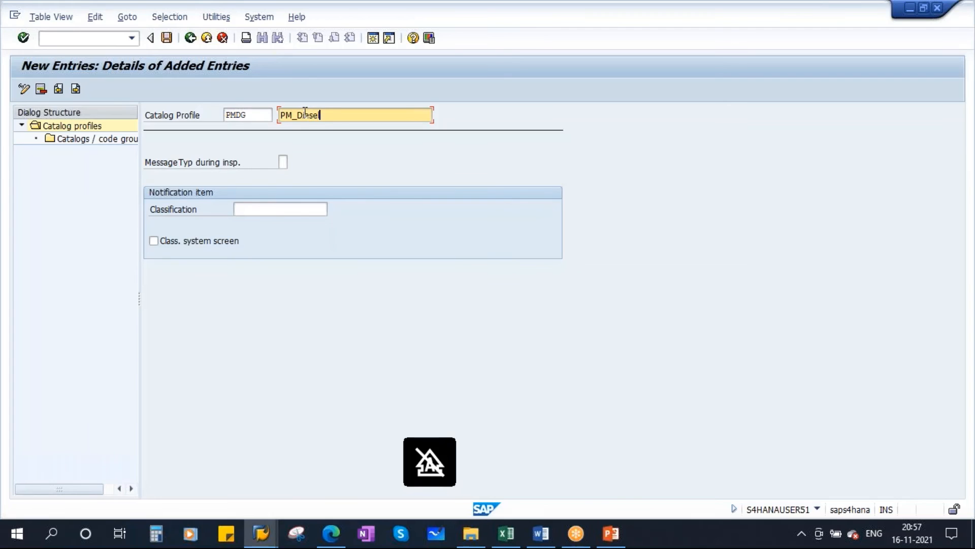
text(generator)
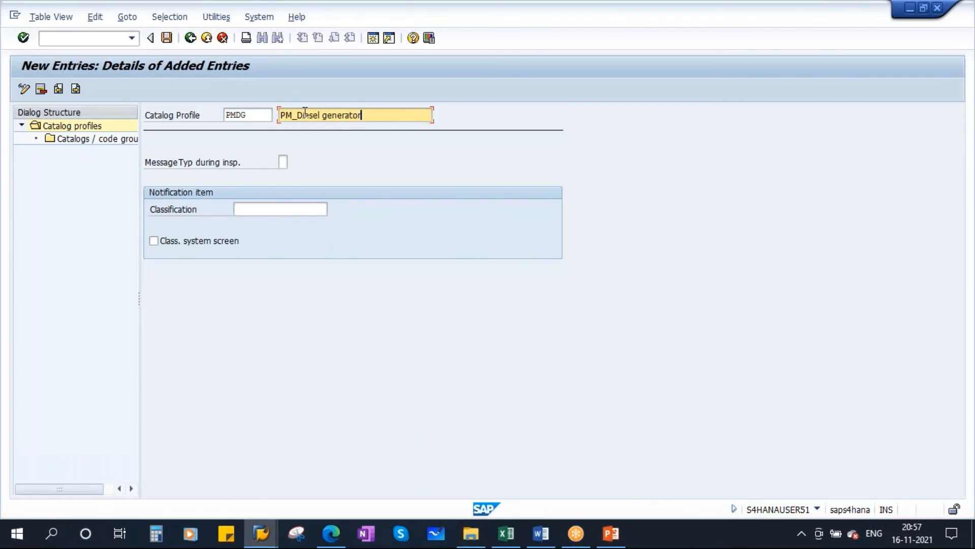
key(shift+Tab)
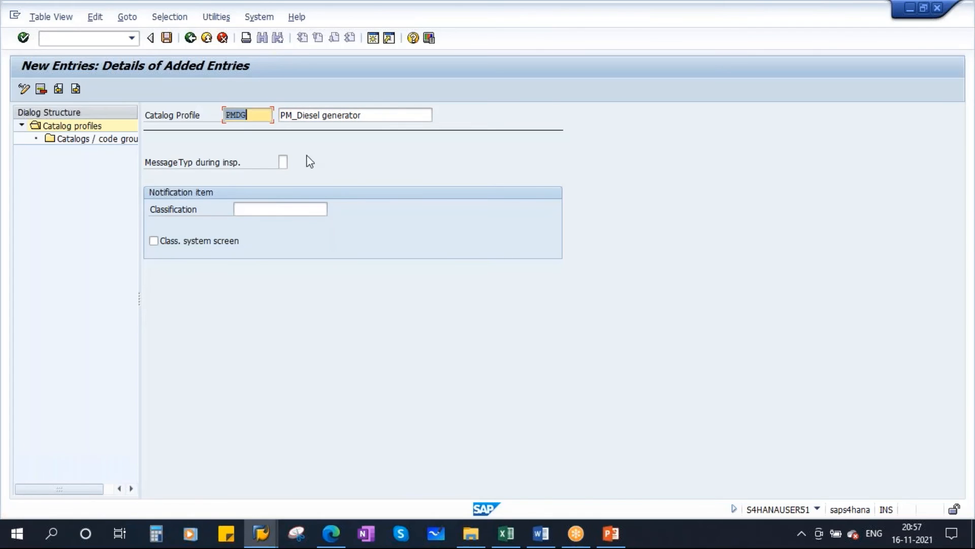
Start new catalog and code group entries for profile PMDG, and check the five catalog keys in Catalogs.xls in Excel before returning to SAP.
double_click(92, 142)
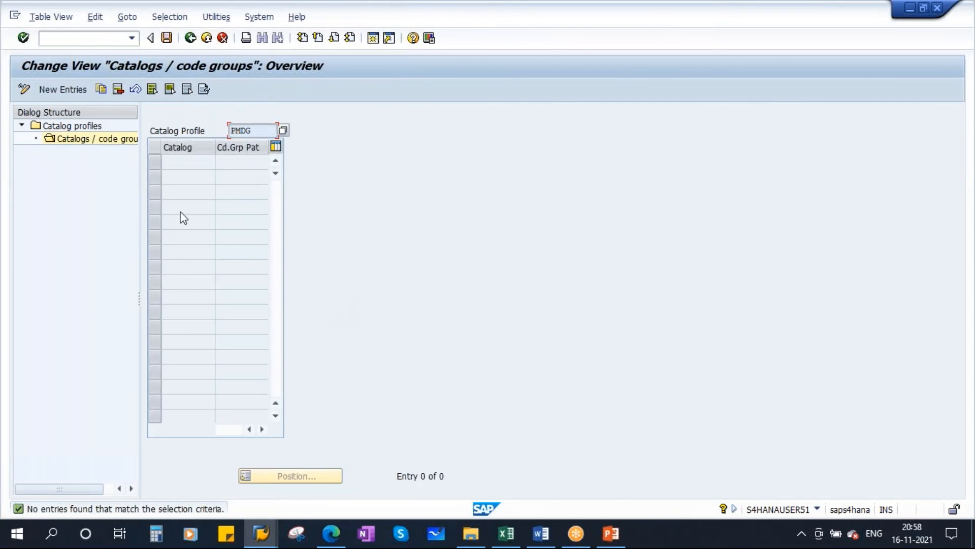
click(59, 91)
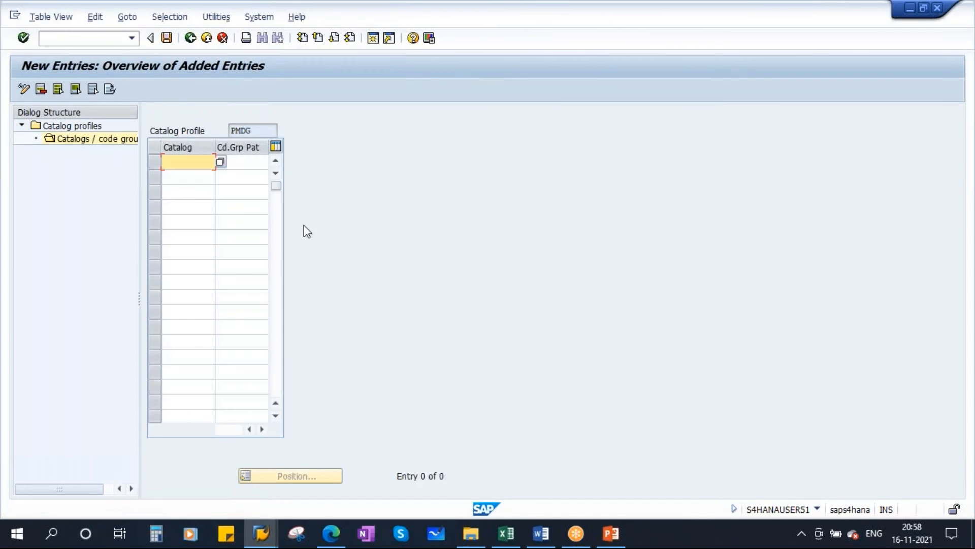
click(511, 534)
click(189, 168)
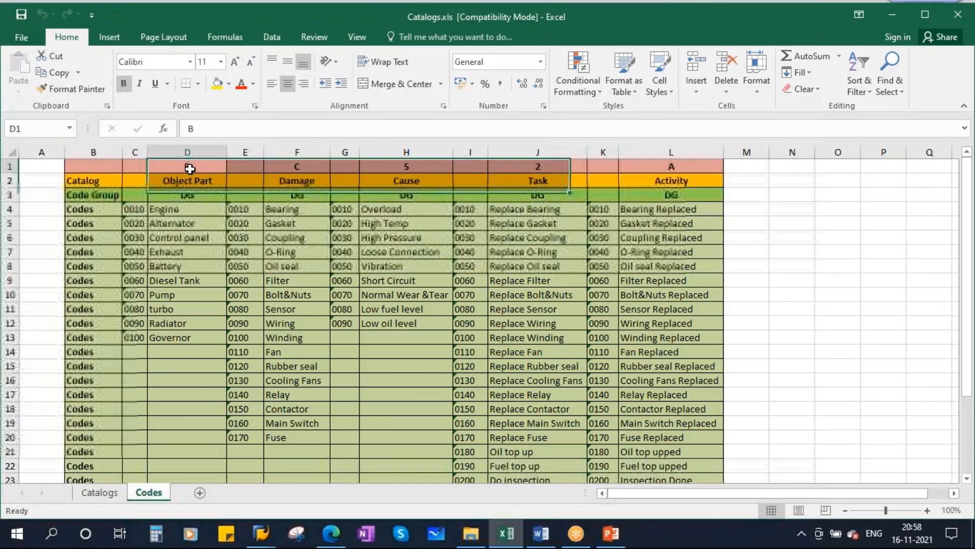
click(298, 167)
click(404, 167)
click(536, 168)
click(644, 169)
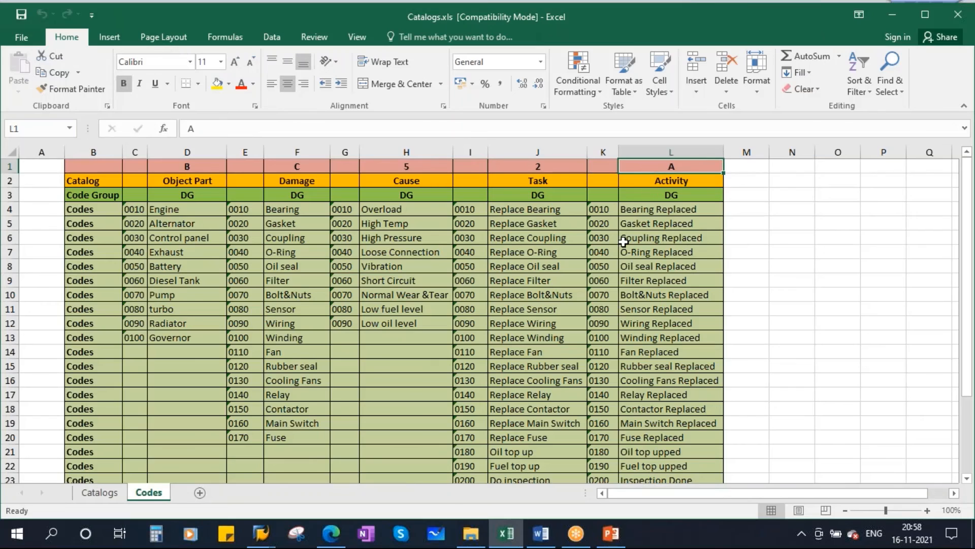
key(alt+Tab)
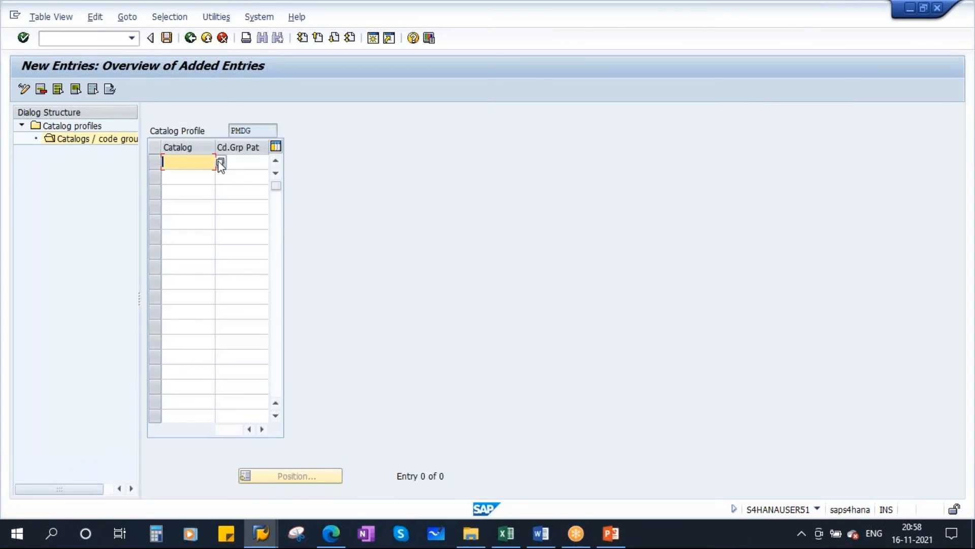
Choose catalog B, Object Parts, for the first entry of profile PMDG and narrow the Catalog column.
click(219, 162)
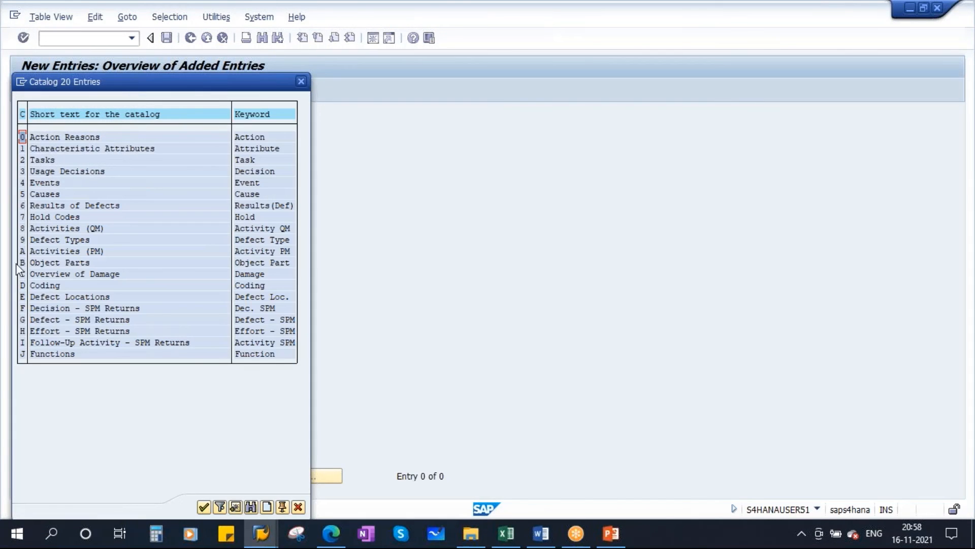
double_click(64, 262)
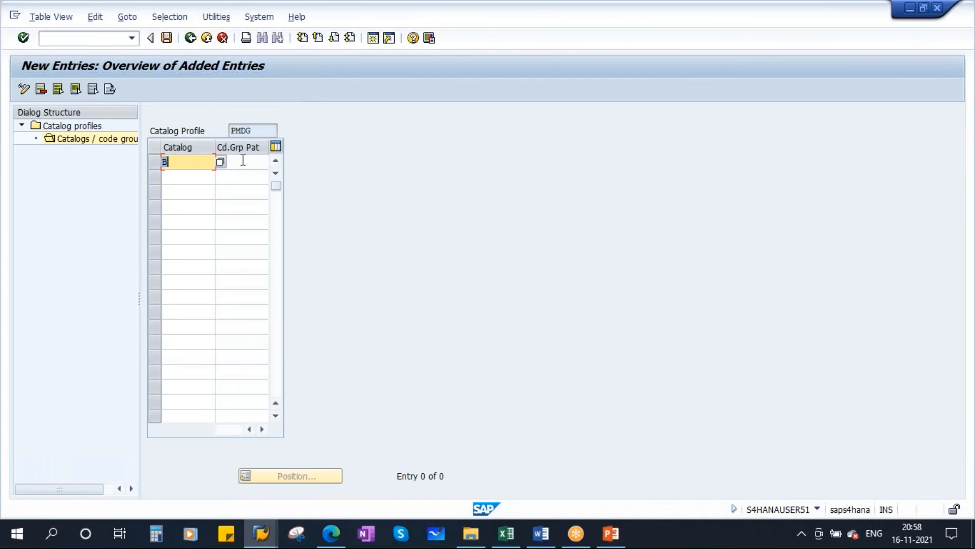
click(228, 161)
drag(215, 147, 190, 149)
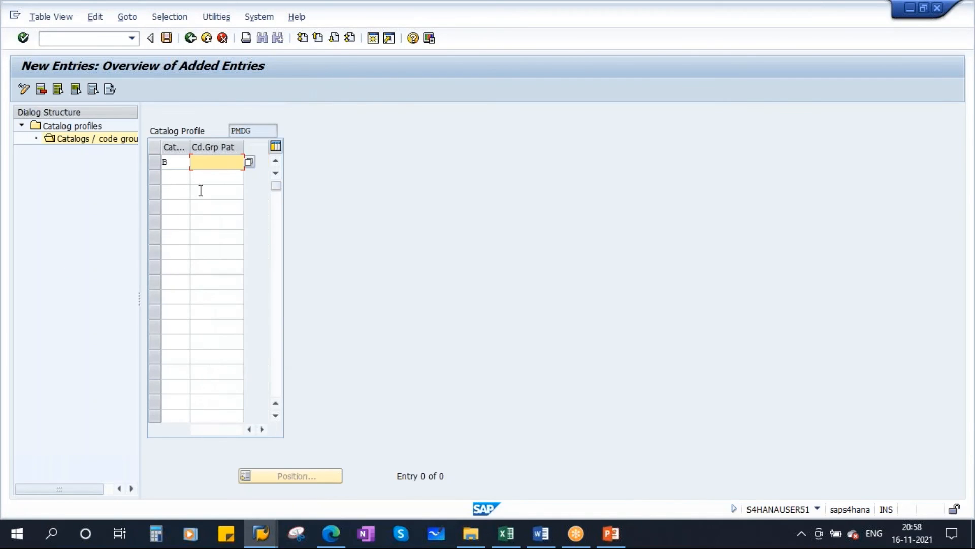
Assign the Diesel Generator code group PMDG to the catalog B entry from the available object part groups.
text(pm)
key(BackSpace)
key(BackSpace)
click(286, 264)
click(206, 180)
click(216, 162)
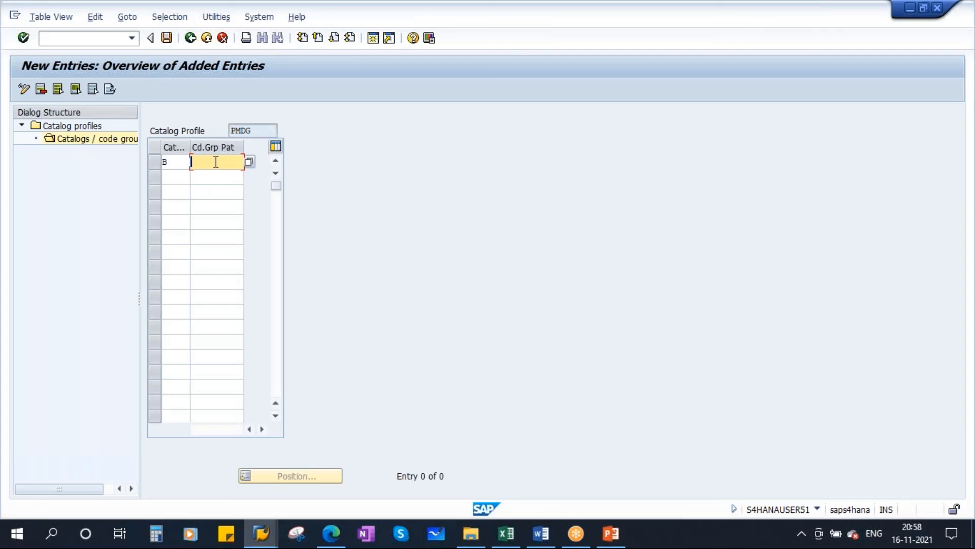
click(251, 163)
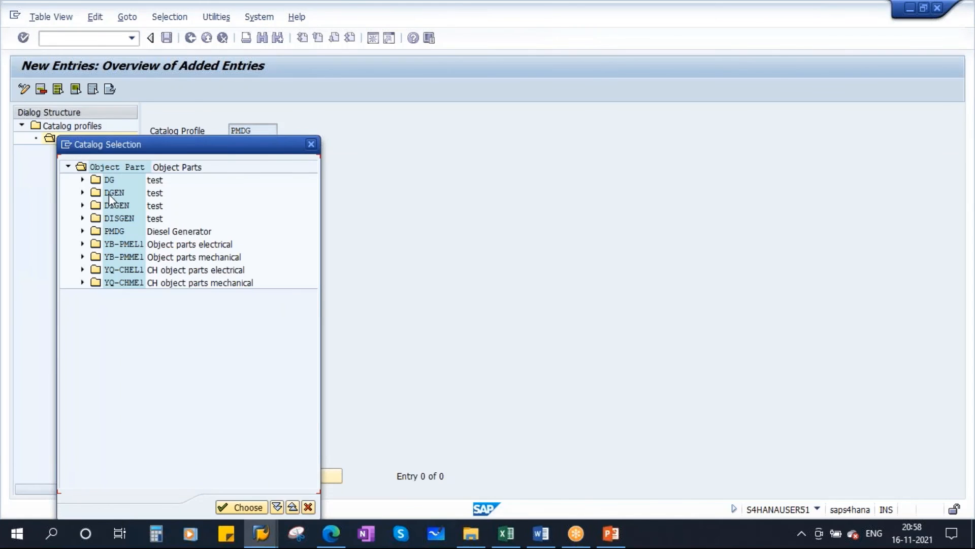
click(163, 231)
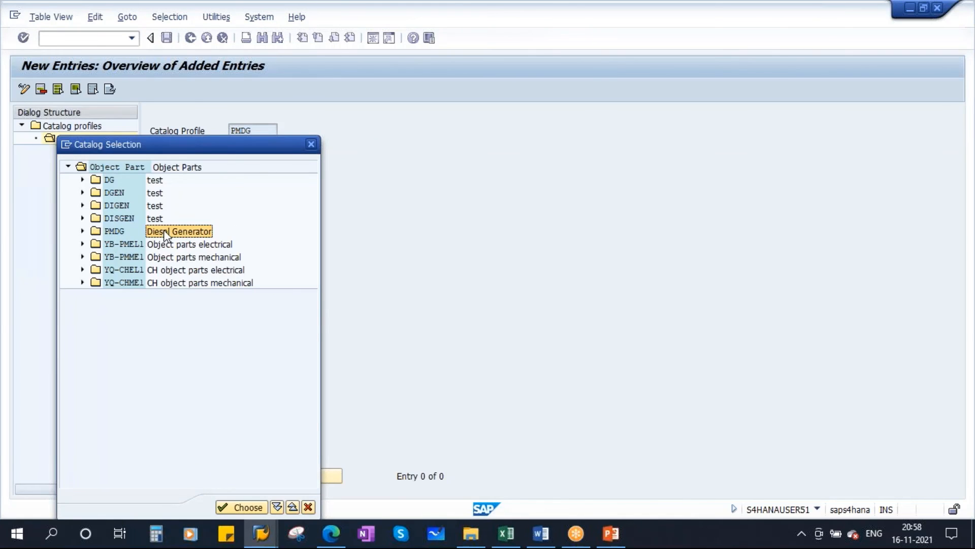
double_click(113, 230)
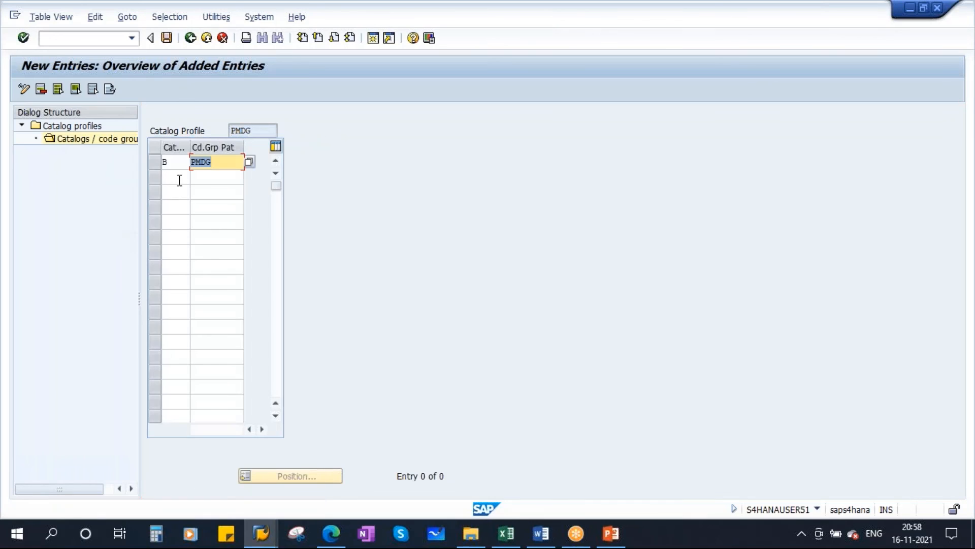
Add catalog C with code group PMDG as the second entry of the profile.
click(175, 177)
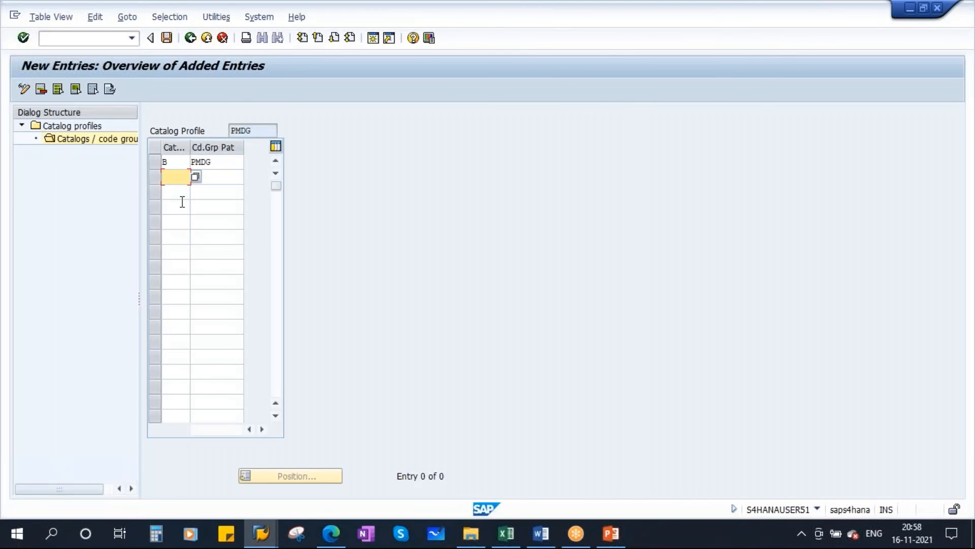
text(C)
click(216, 181)
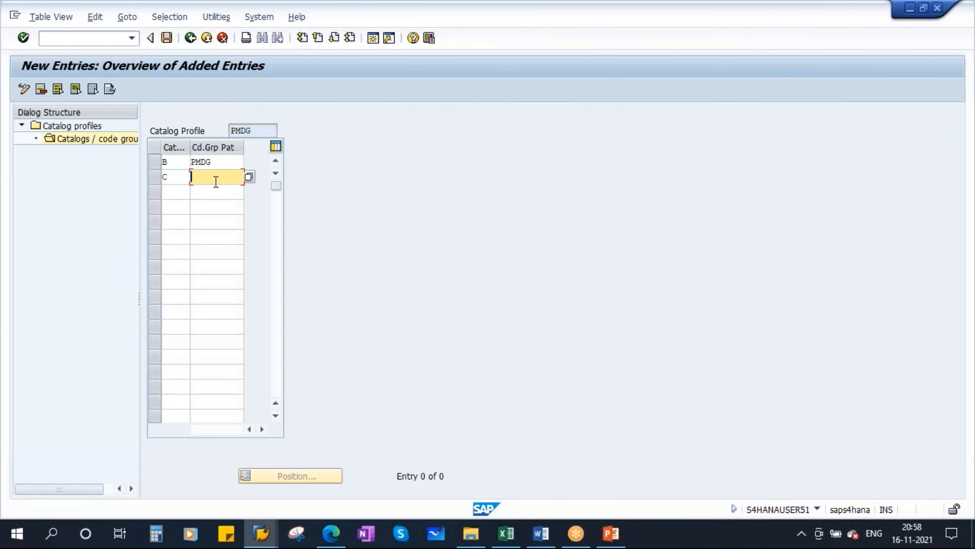
text(pmdg)
key(Return)
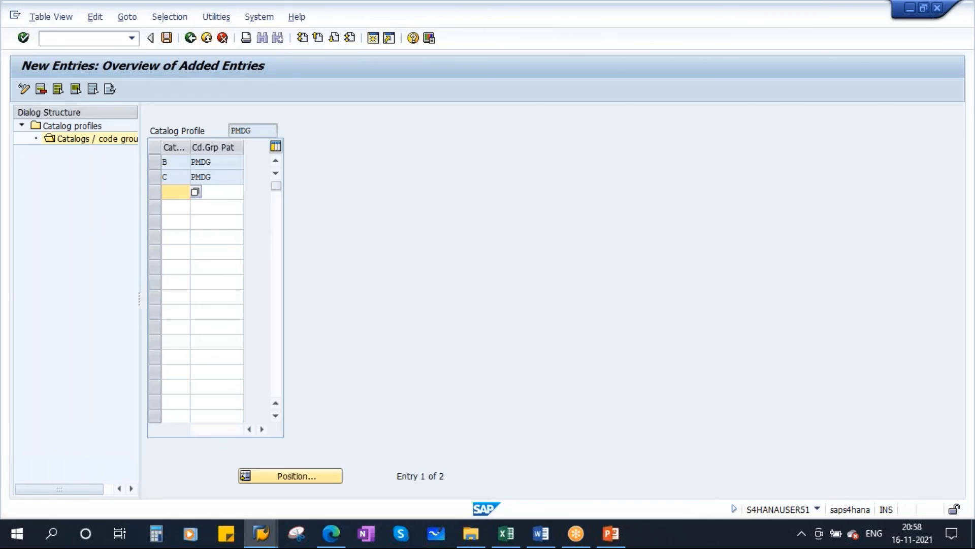
Check the next catalog key in Catalogs.xls in Excel, and add catalog 5 with code group PMDG as the profile's third entry in SAP.
click(506, 533)
key(alt+Tab)
text(5)
click(211, 193)
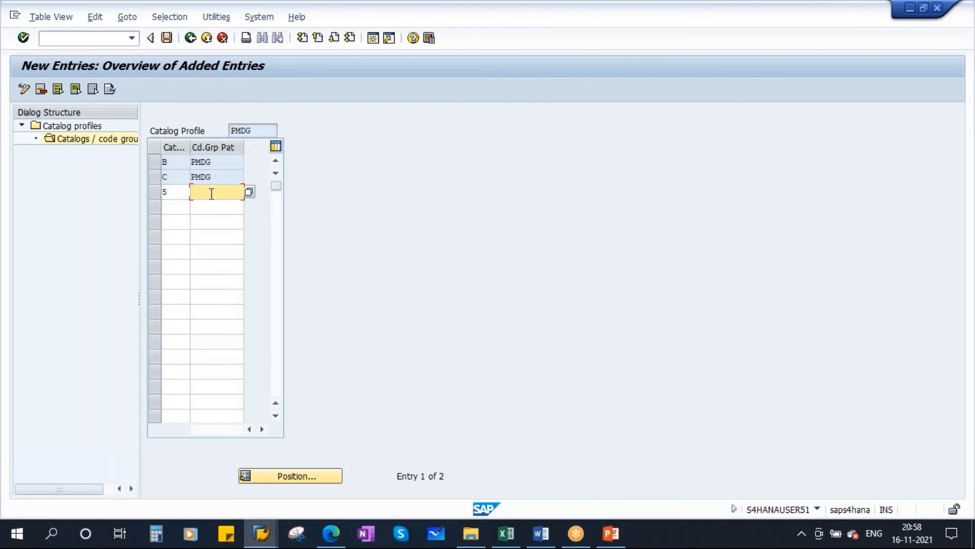
key(Caps_Lock)
text(PMDG)
key(Return)
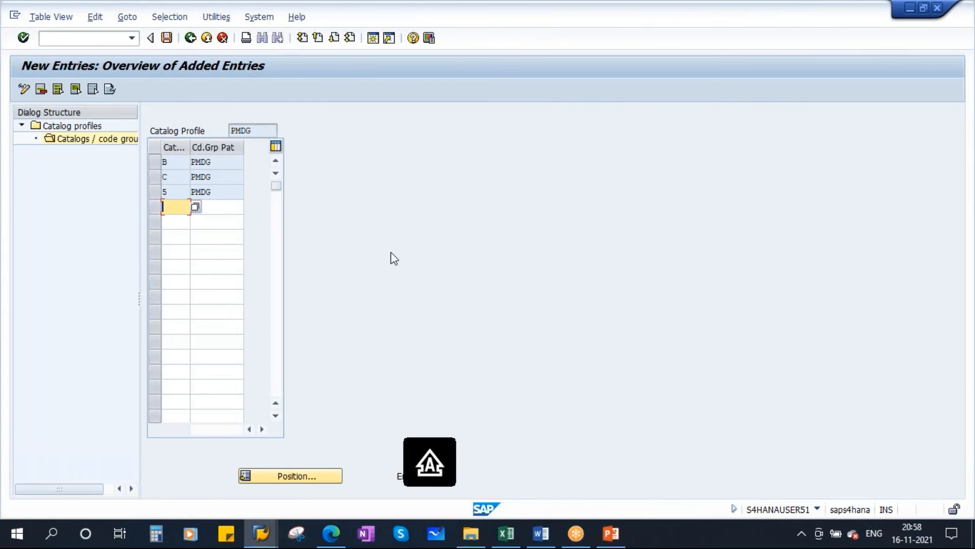
Check the next catalog key in Catalogs.xls in Excel, and add catalog 2 with code group PMDG as the profile's fourth entry in SAP.
key(alt+Tab)
key(alt+Tab)
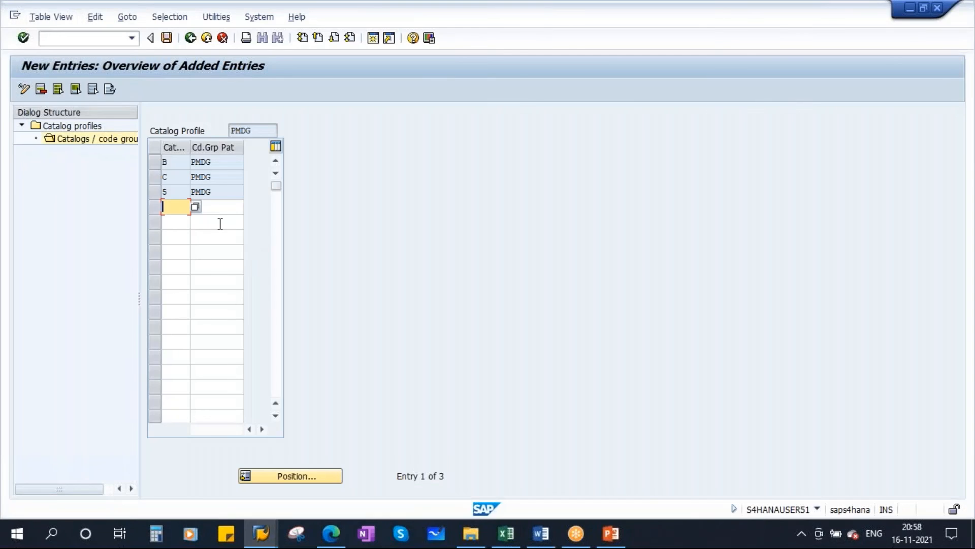
text(2)
click(220, 209)
text(P)
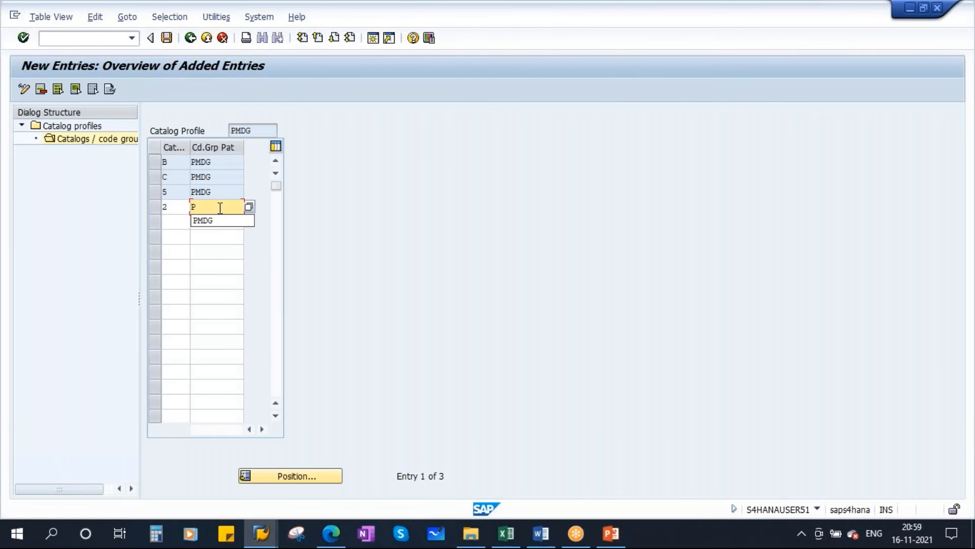
text(MDG)
key(Return)
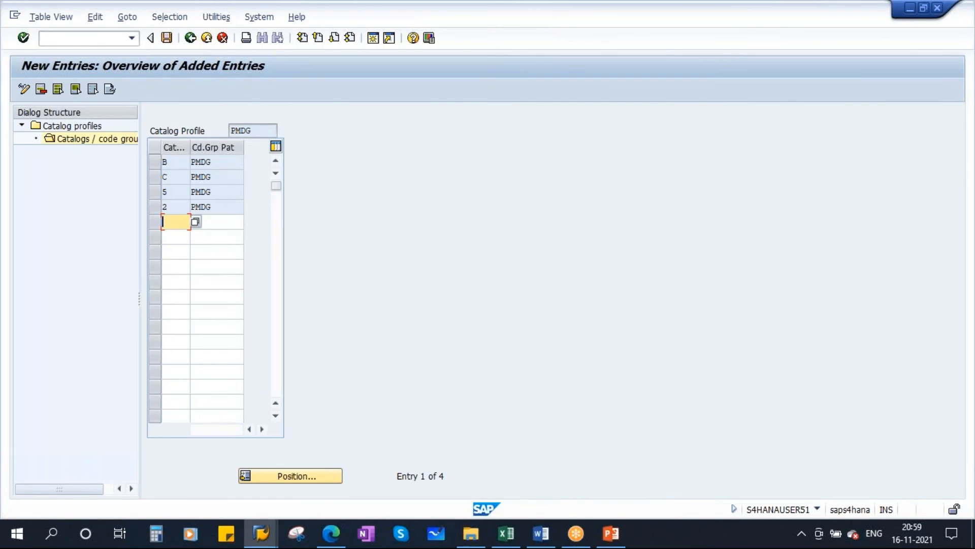
Look up the Activity catalog's key in Catalogs.xls in Excel, and add catalog A with code group PMDG as the fifth entry in SAP.
key(alt+Tab)
click(690, 168)
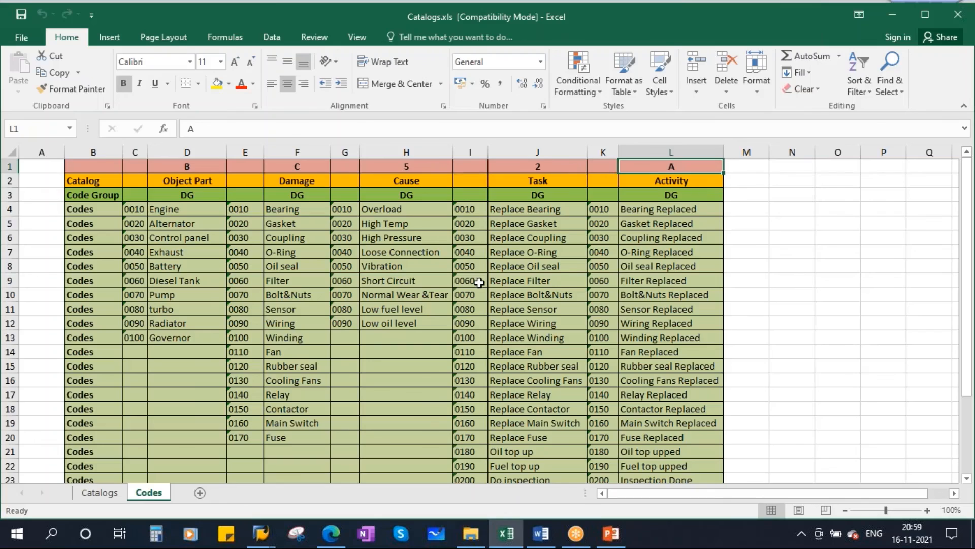
key(alt+Tab)
text(A)
click(220, 226)
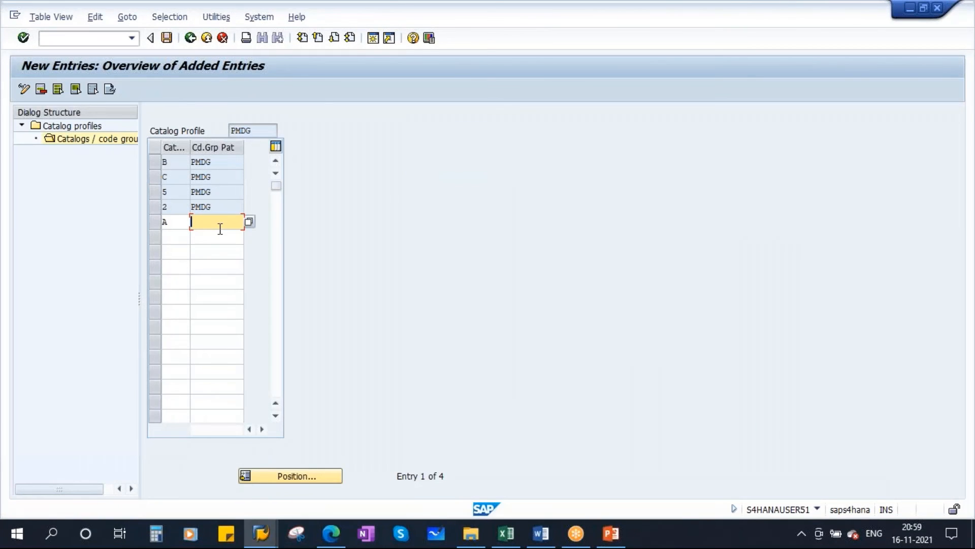
text(PMDG)
key(Return)
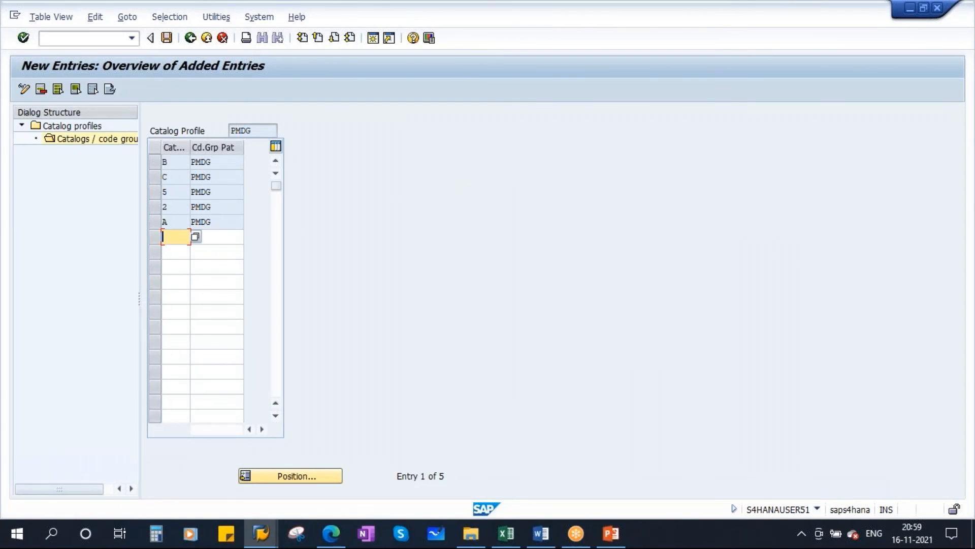
Save the catalog entries of profile PMDG under the proposed customizing request PM: Weekday Batch.
double_click(204, 162)
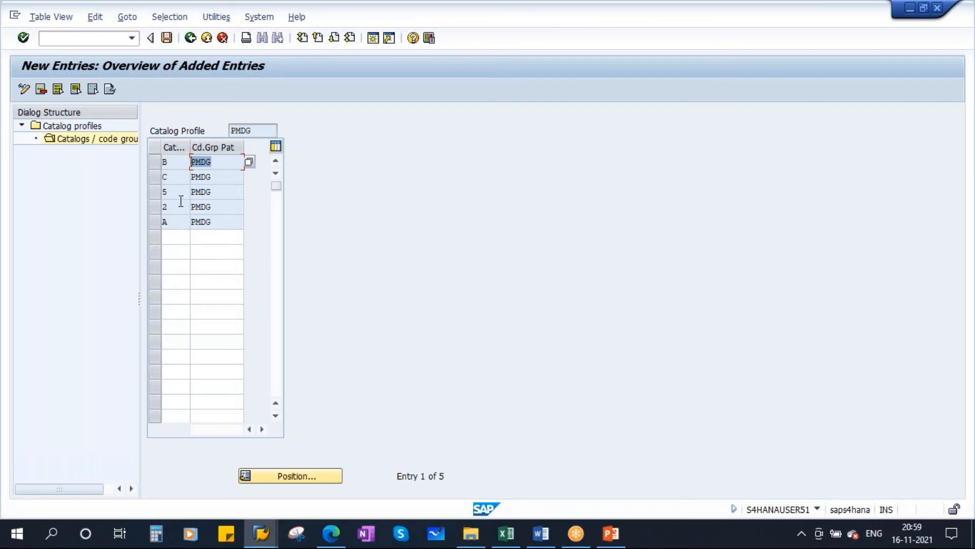
double_click(265, 131)
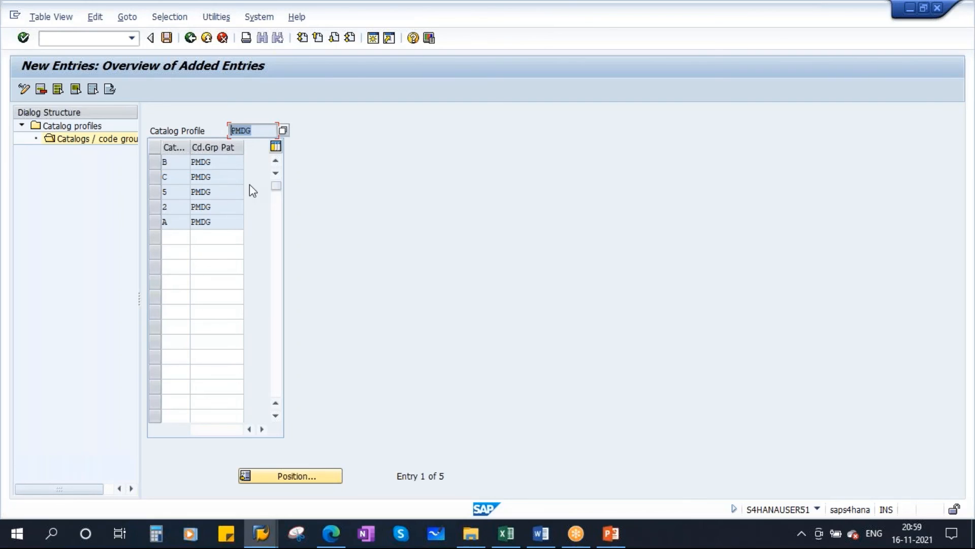
click(166, 38)
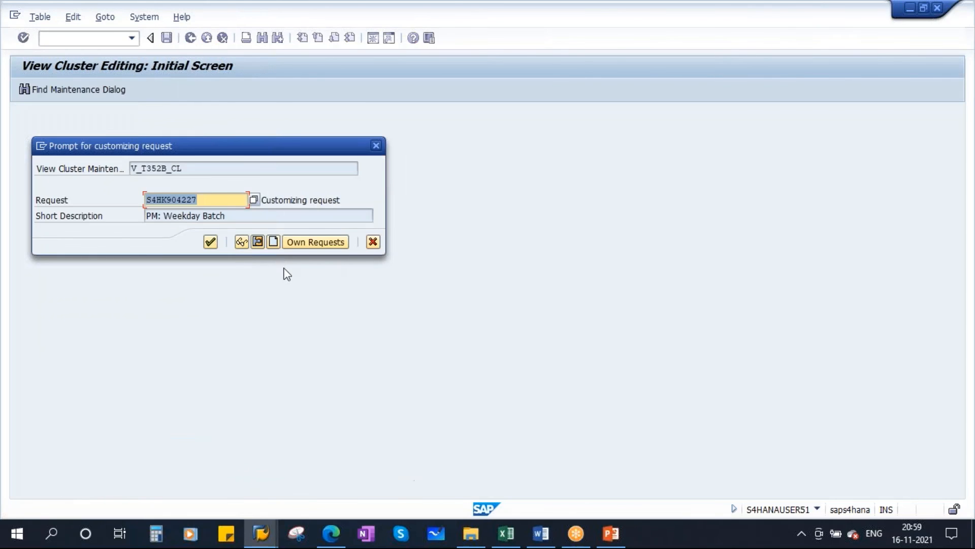
click(211, 241)
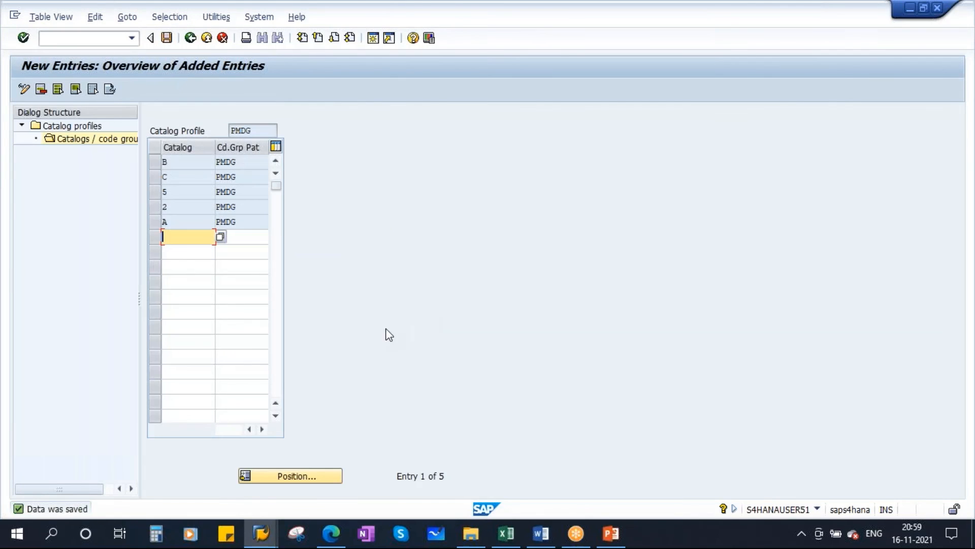
Review on PowerPoint's Catalog Profile slide which objects a catalog profile is assigned to, and return to the PMDG entries in SAP.
drag(260, 132, 194, 133)
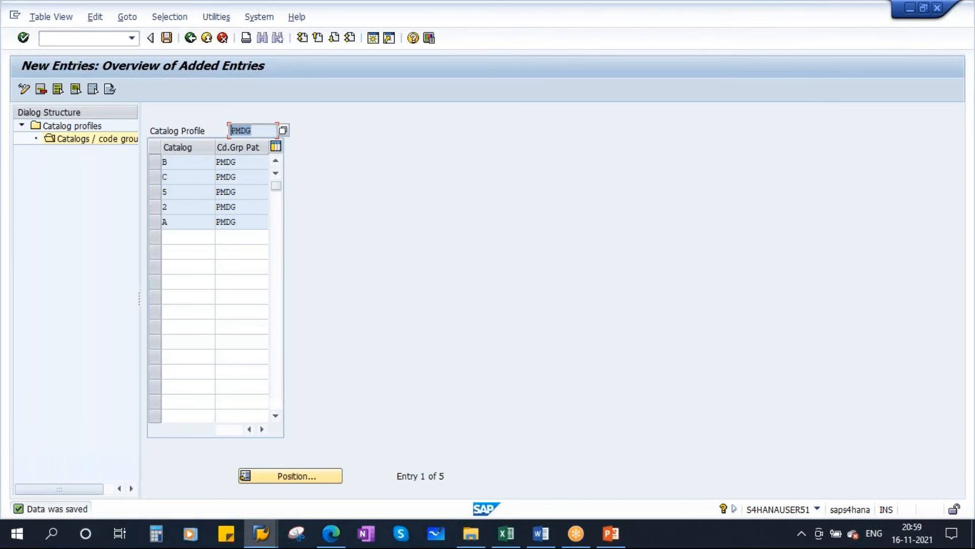
click(611, 533)
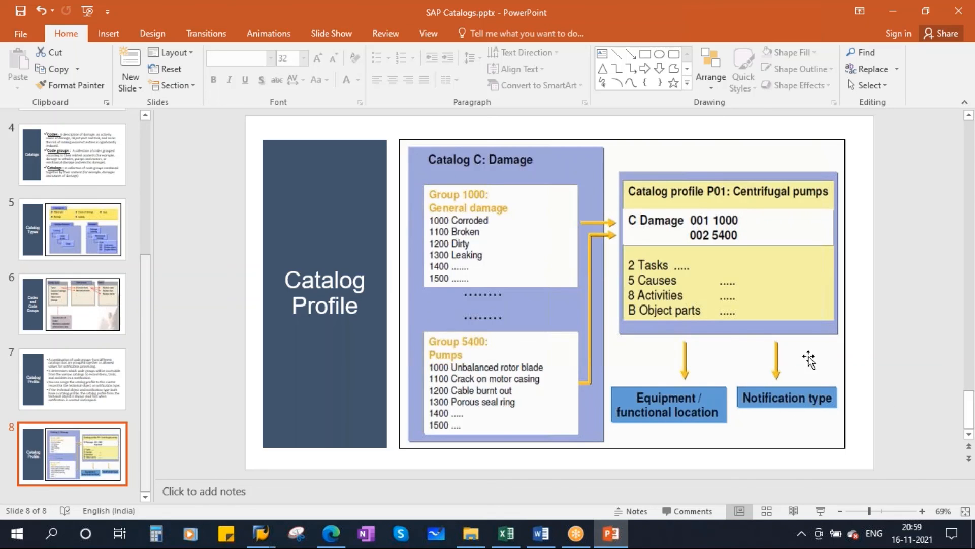
click(260, 533)
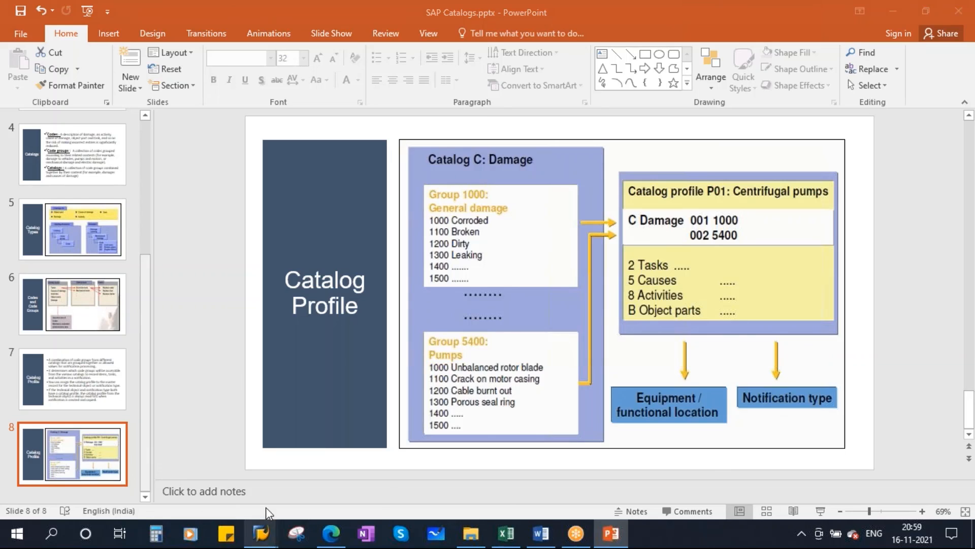
click(278, 452)
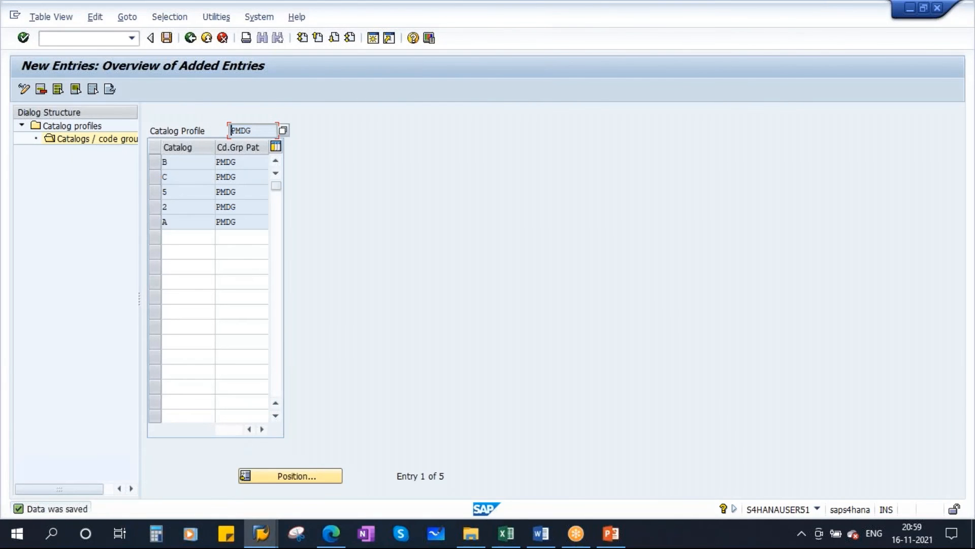
Display the fully expanded structure of functional location HYND, including installed equipment and the equipment hierarchy.
click(190, 38)
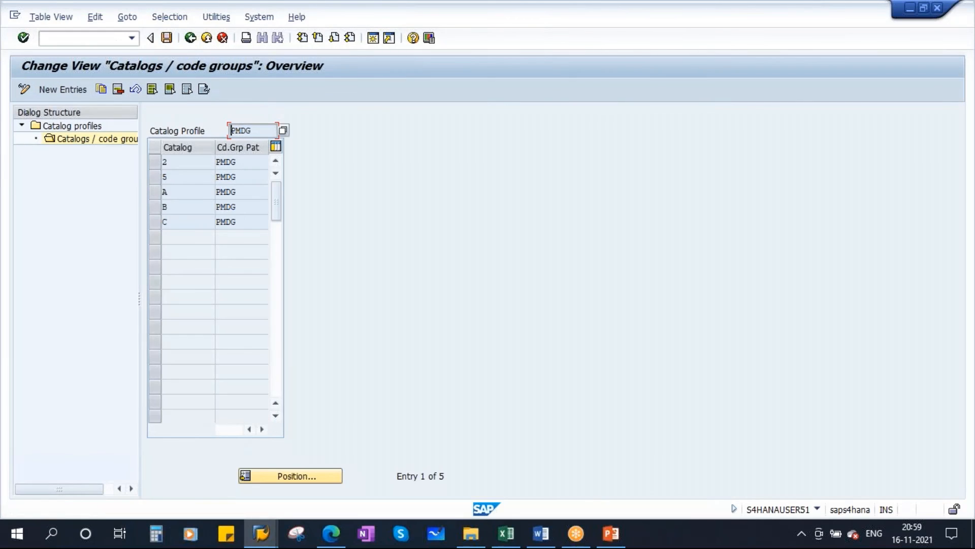
click(66, 39)
key(Return)
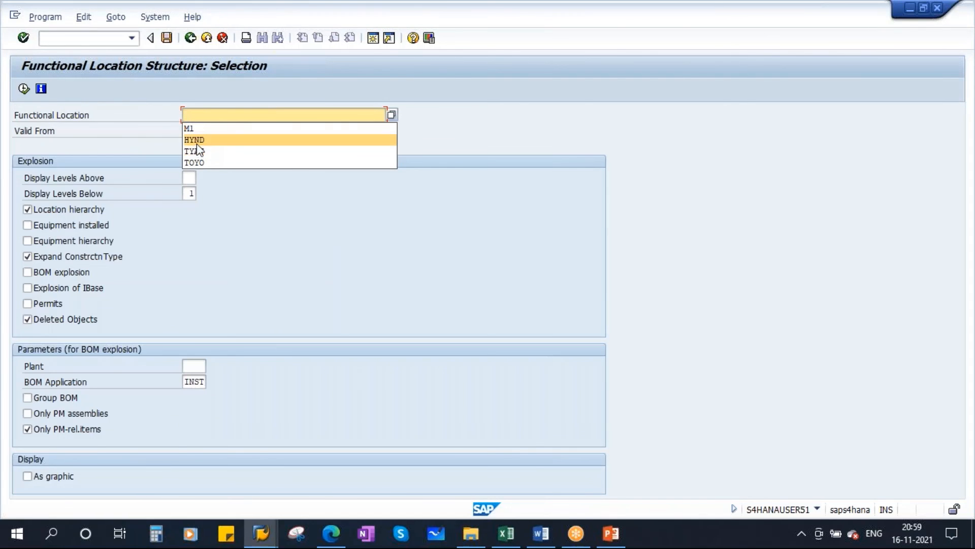
click(196, 142)
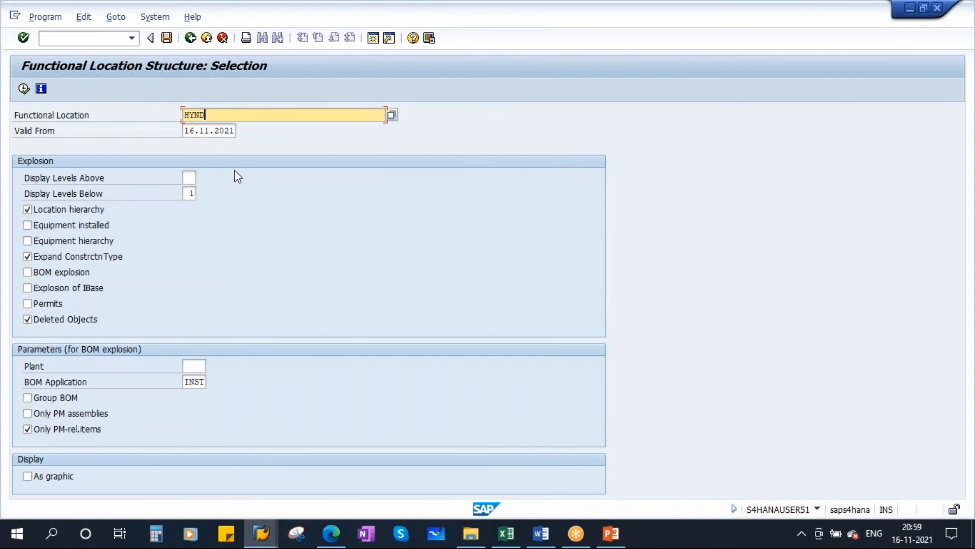
click(61, 227)
click(57, 242)
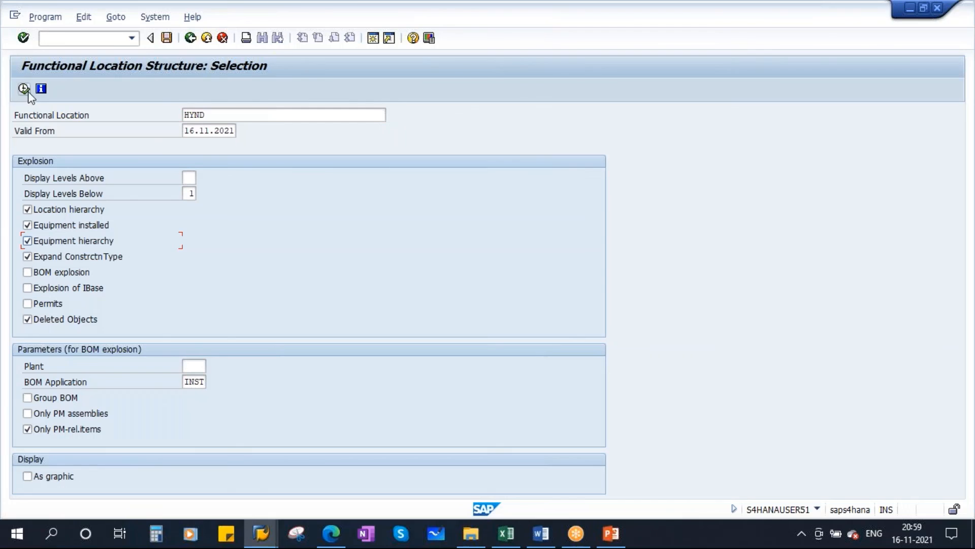
click(24, 89)
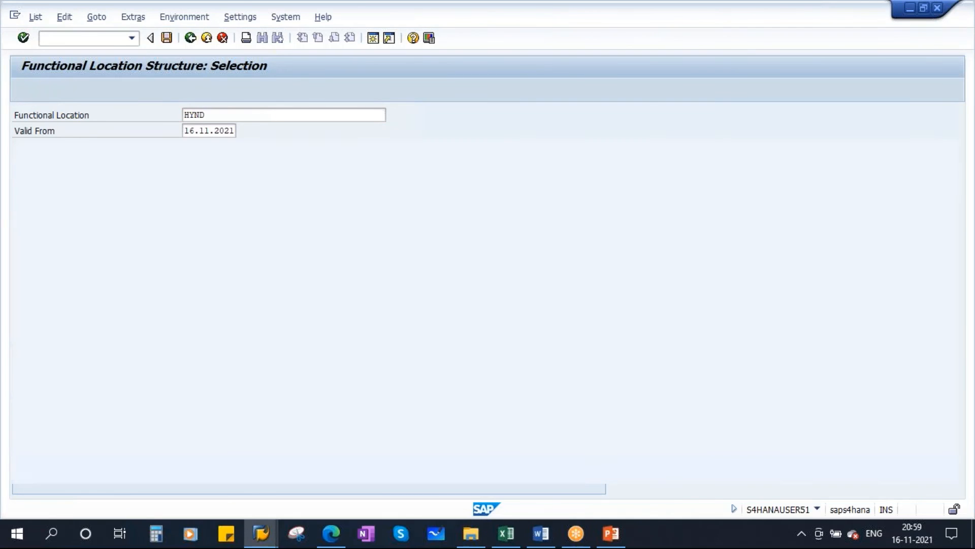
click(177, 90)
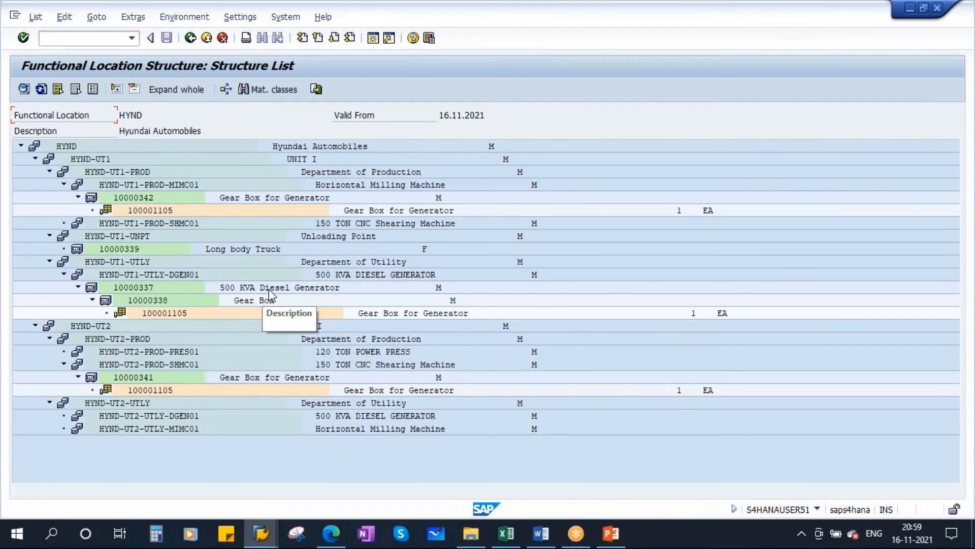
Copy the number of the 500 KVA Diesel Generator, equipment 10000337, from the structure list and open that equipment for changing.
click(238, 290)
click(140, 287)
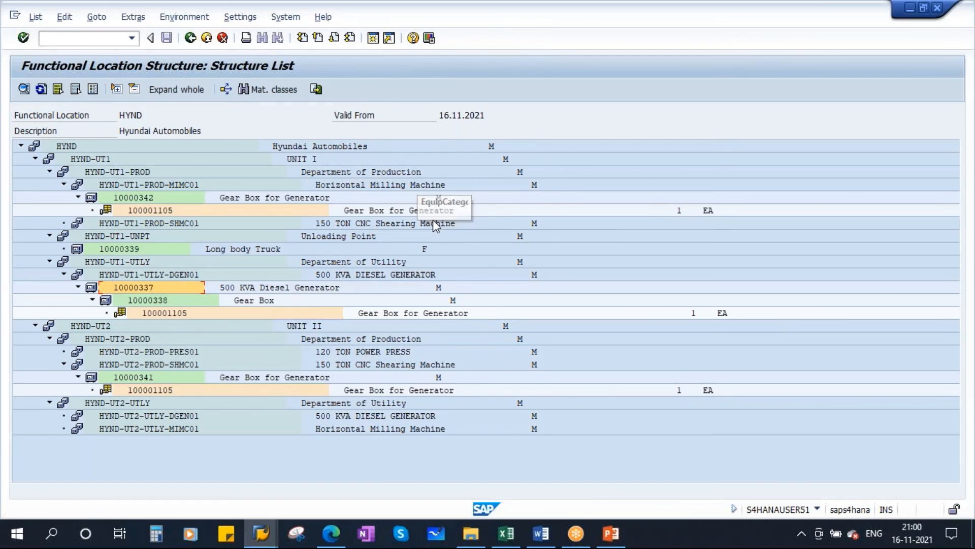
key(shift+F3)
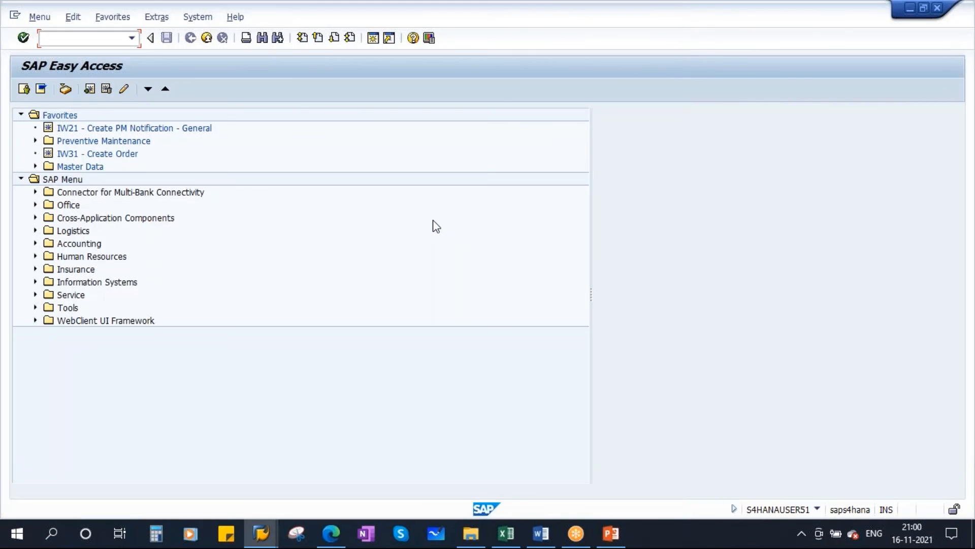
key(Return)
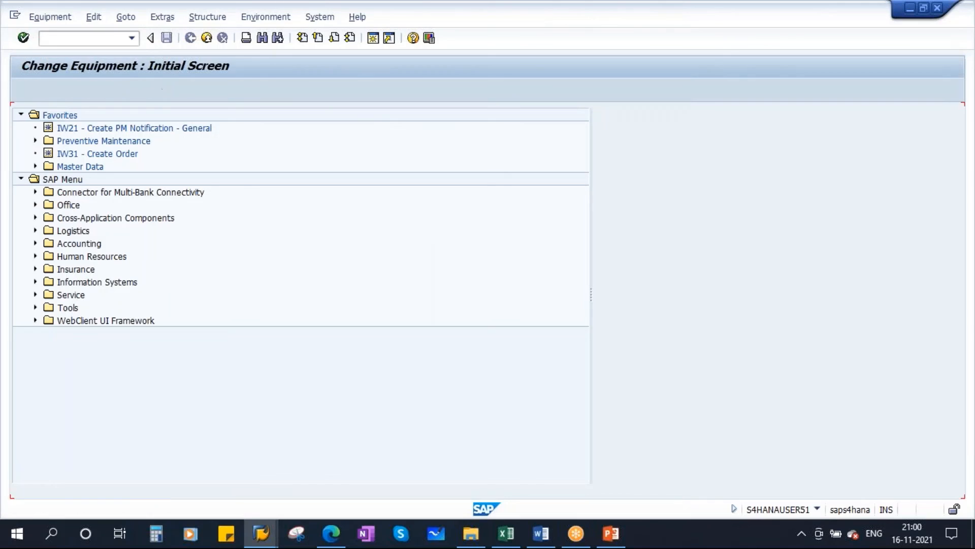
text(10000337)
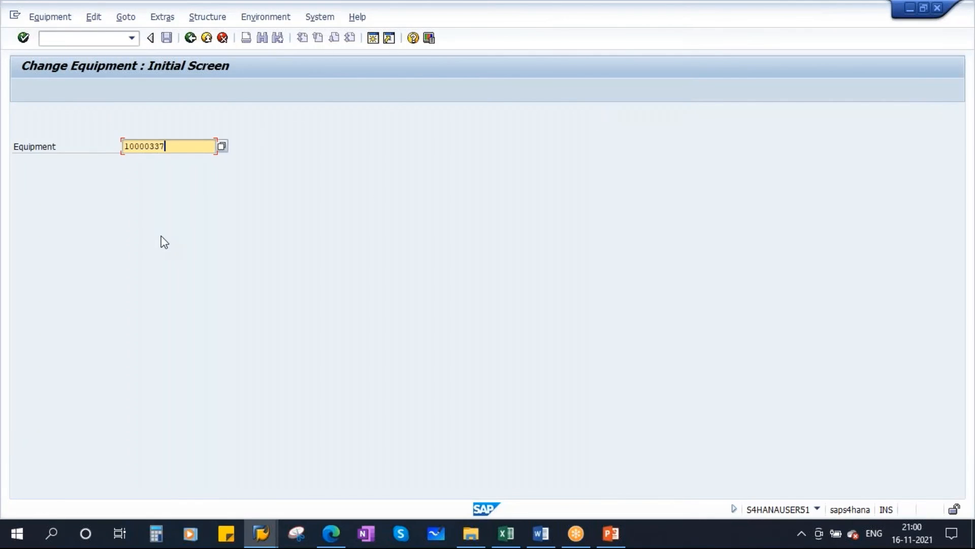
key(Return)
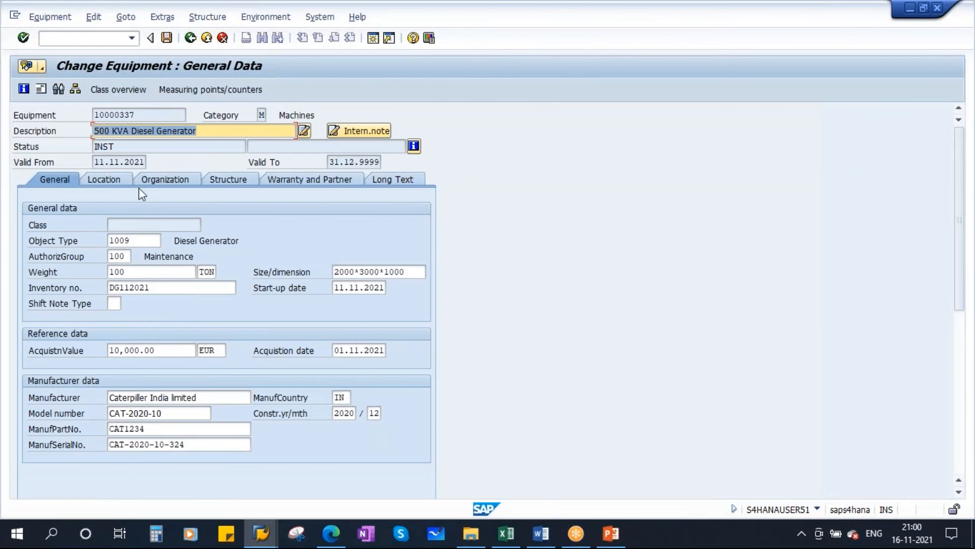
Assign catalog profile PMDG, PM_Diesel generator, in the responsibilities of the equipment's organization data.
click(111, 178)
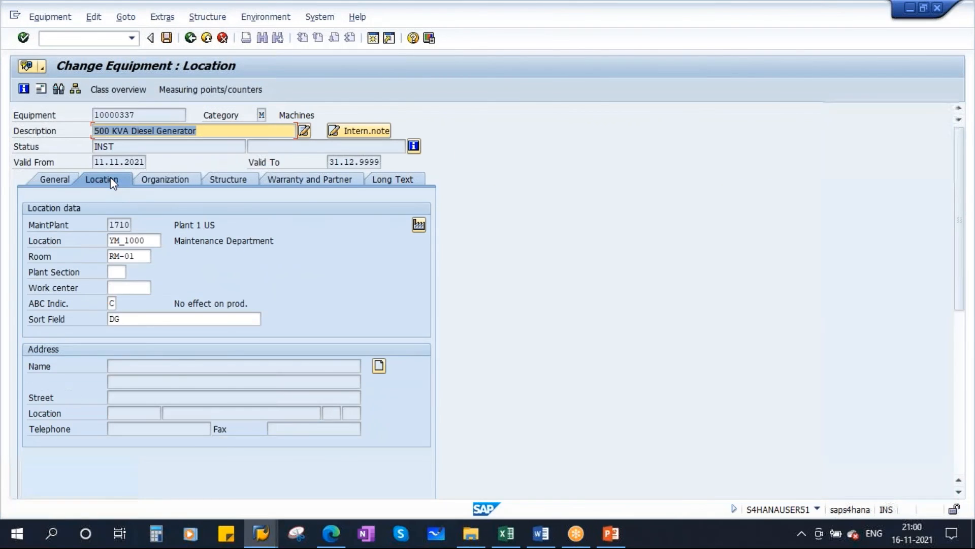
click(168, 182)
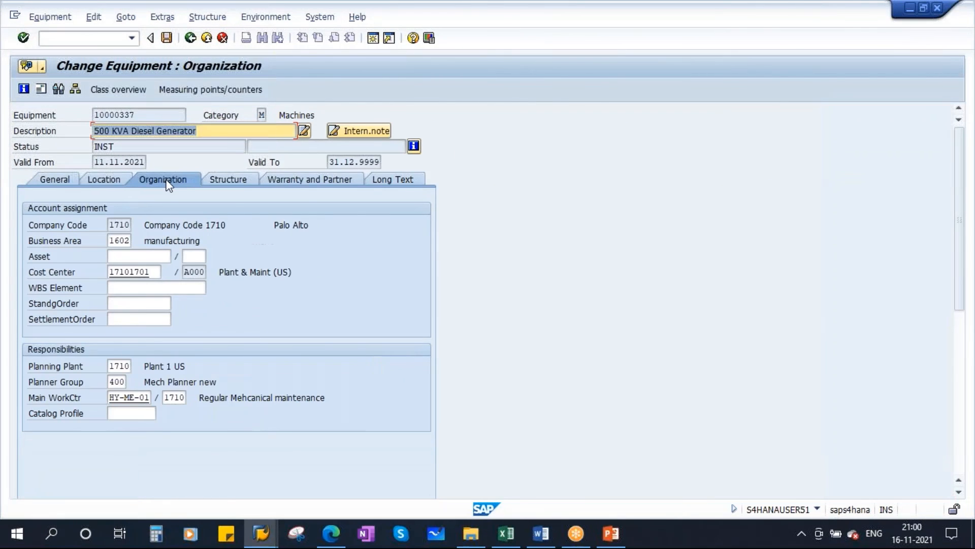
click(122, 416)
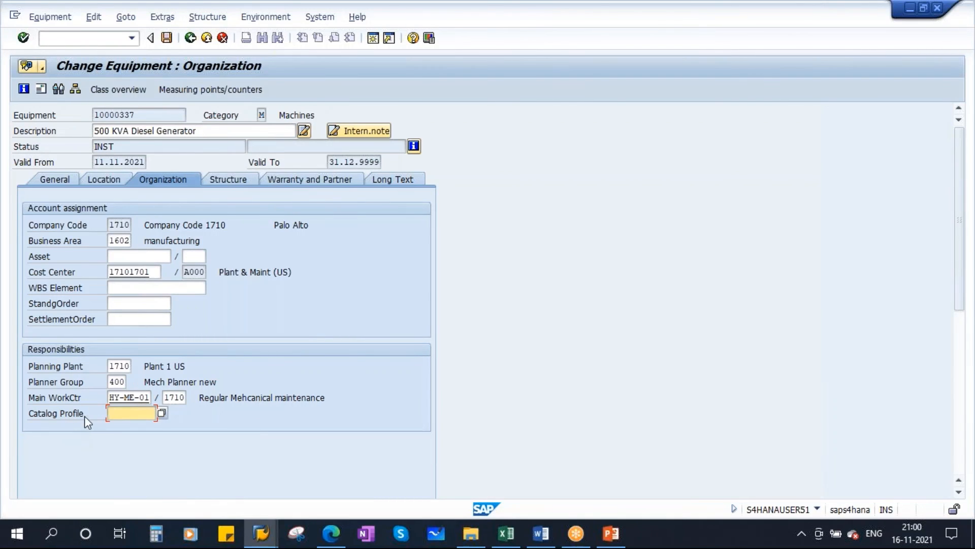
click(162, 414)
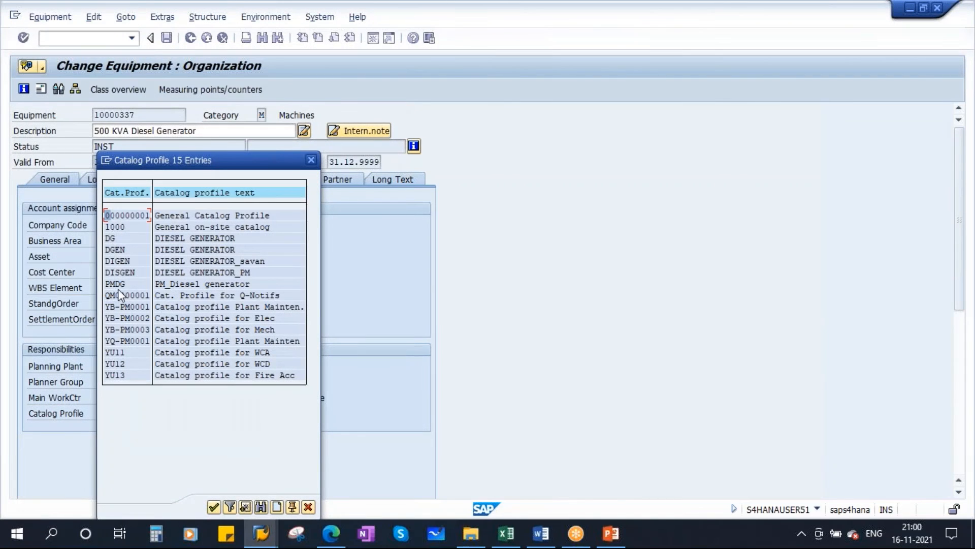
click(115, 284)
double_click(112, 283)
Switch to the Catalog Profile slide in PowerPoint to review the profile's assignment options.
click(622, 539)
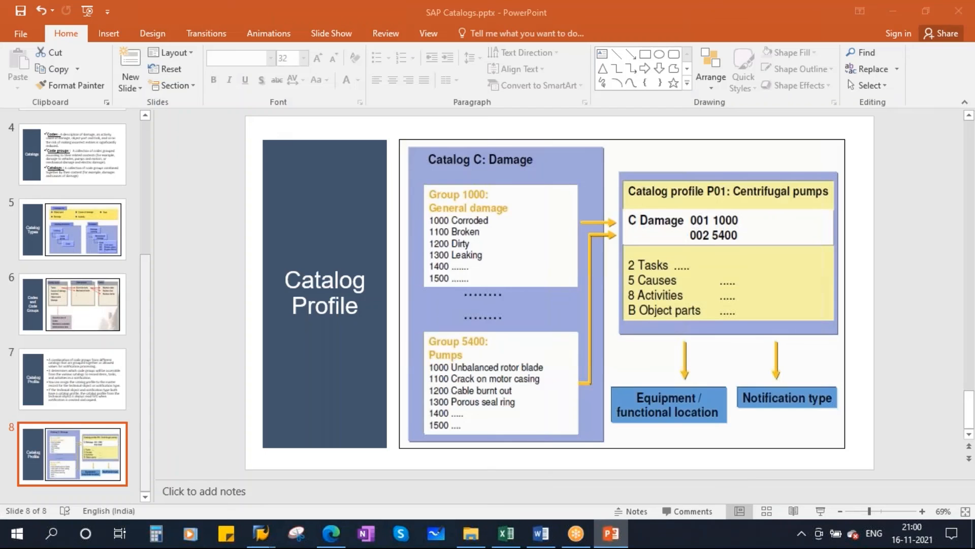